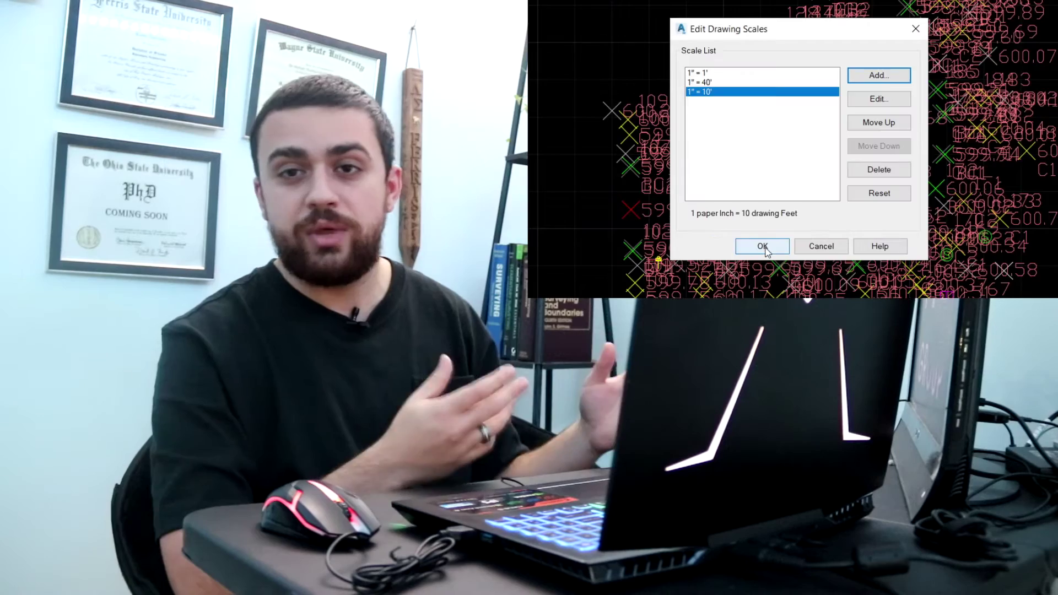
- Confirm the edited scale list and set the drawing's annotation scale to 1" = 10'
left_click(762, 246)
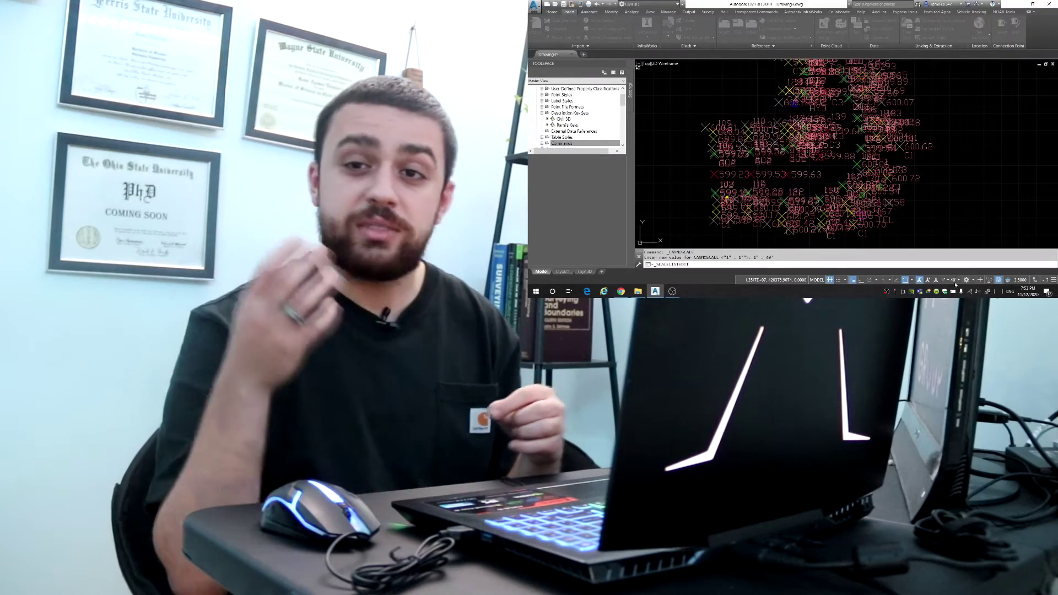
left_click(952, 279)
left_click(922, 212)
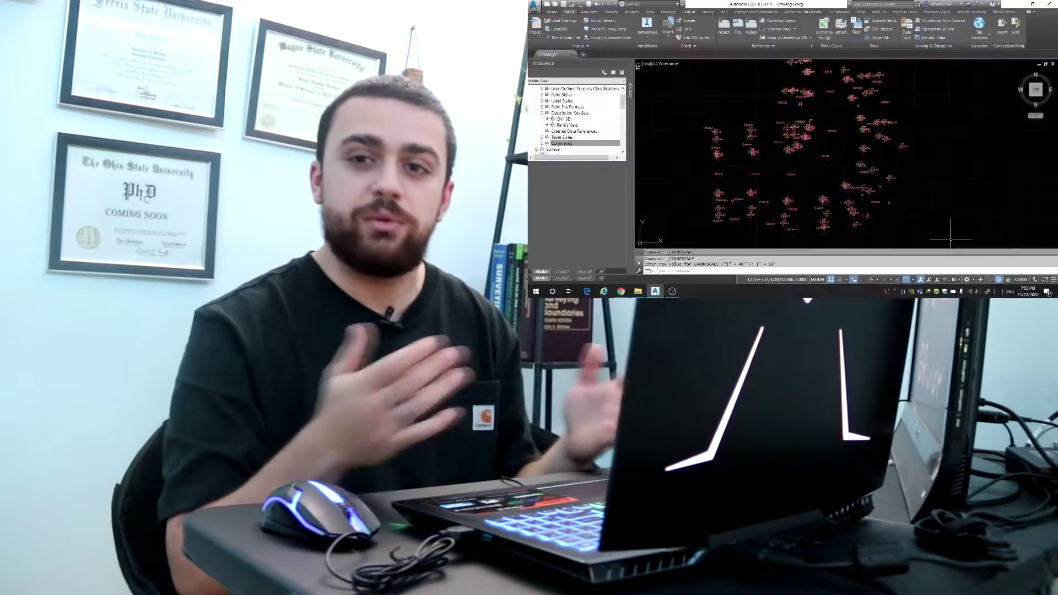
- Examine the survey points, their labels and the tree symbols across the site at the 1" = 10' annotation scale
scroll(878, 132, "up", 5)
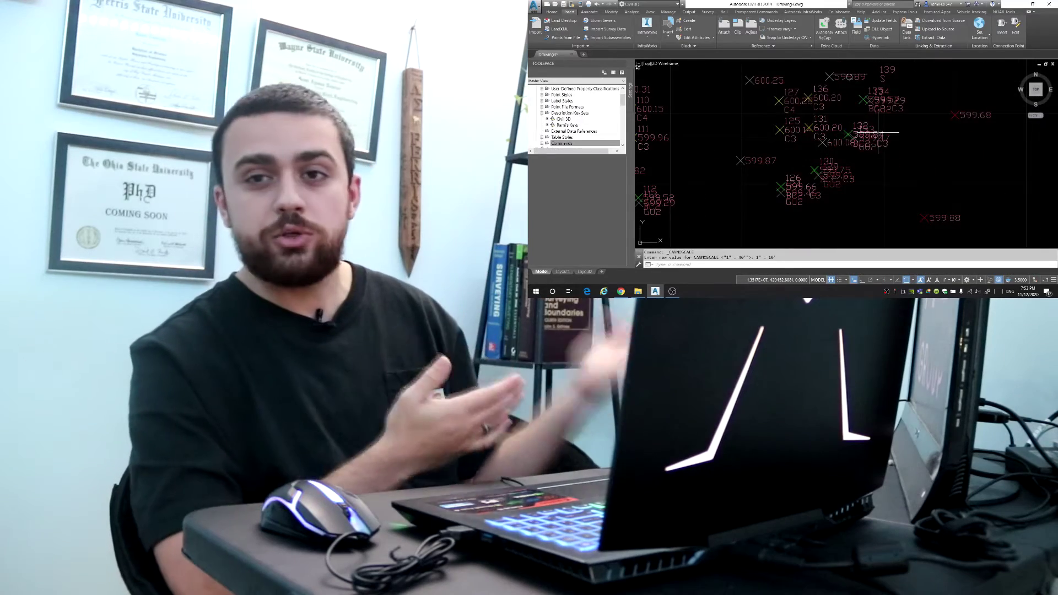
scroll(737, 100, "down", 5)
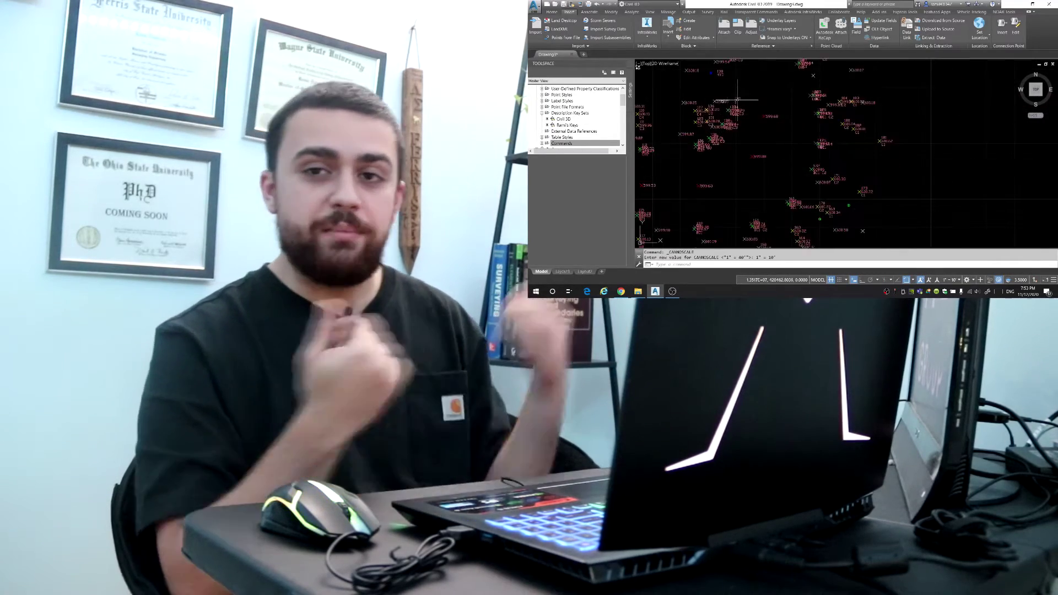
scroll(737, 100, "up", 4)
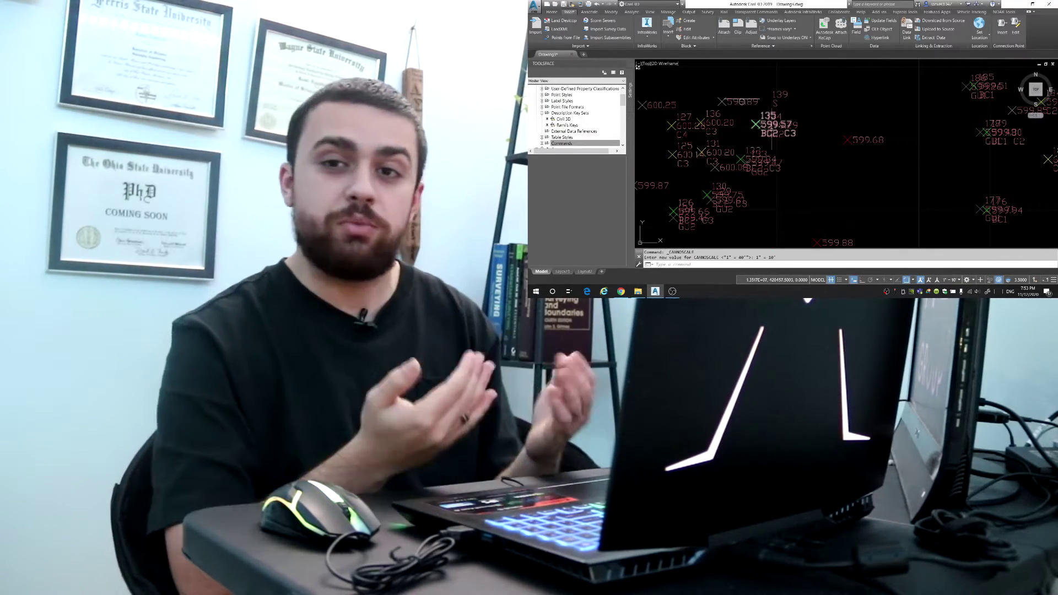
scroll(741, 101, "down", 5)
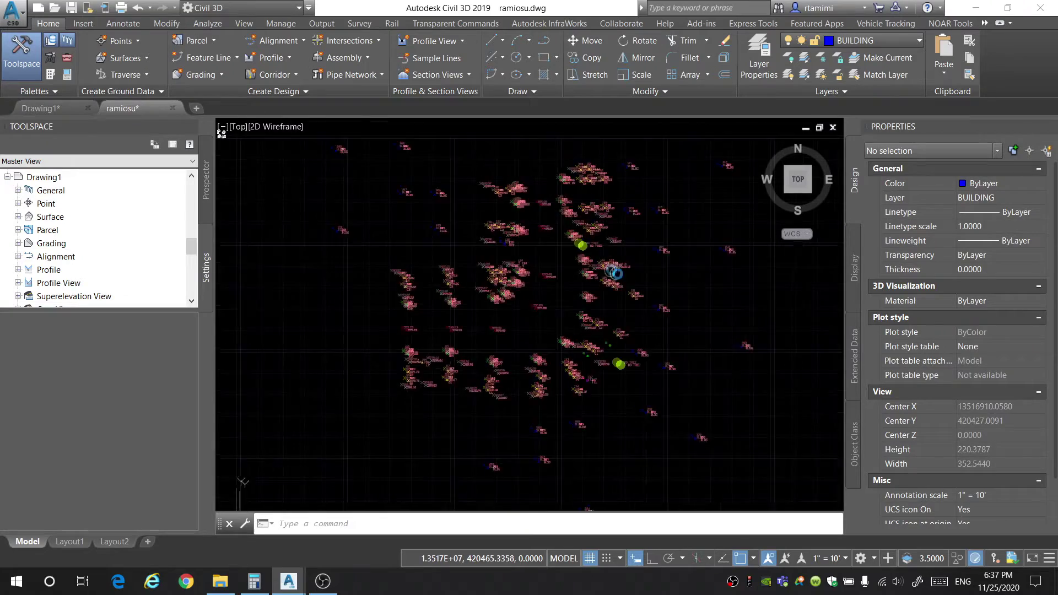
scroll(495, 342, "up", 8)
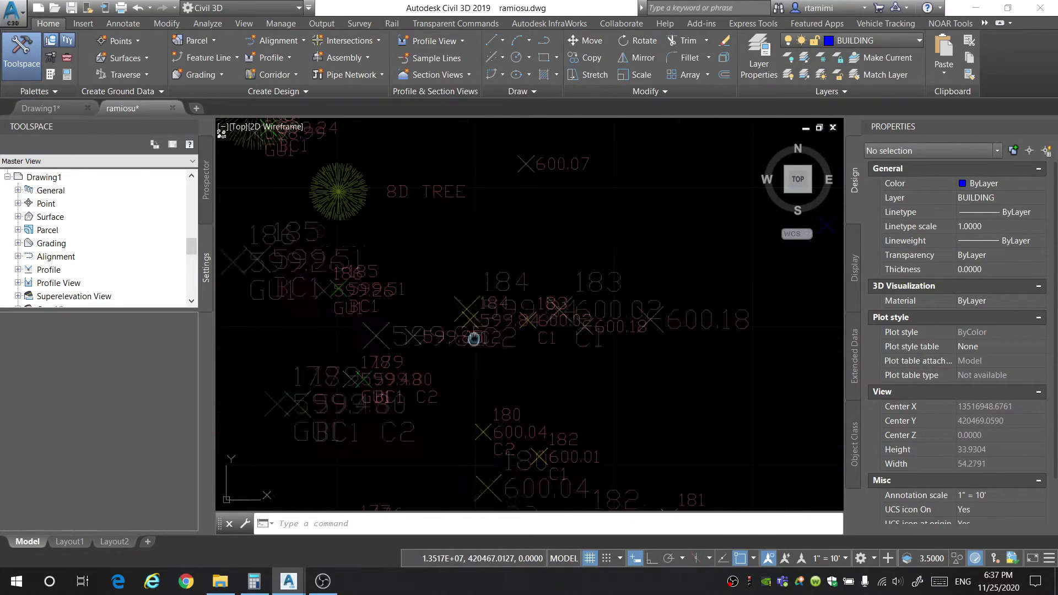
middle_click_drag(478, 337, 677, 124)
middle_click_drag(496, 435, 680, 161)
scroll(707, 202, "down", 10)
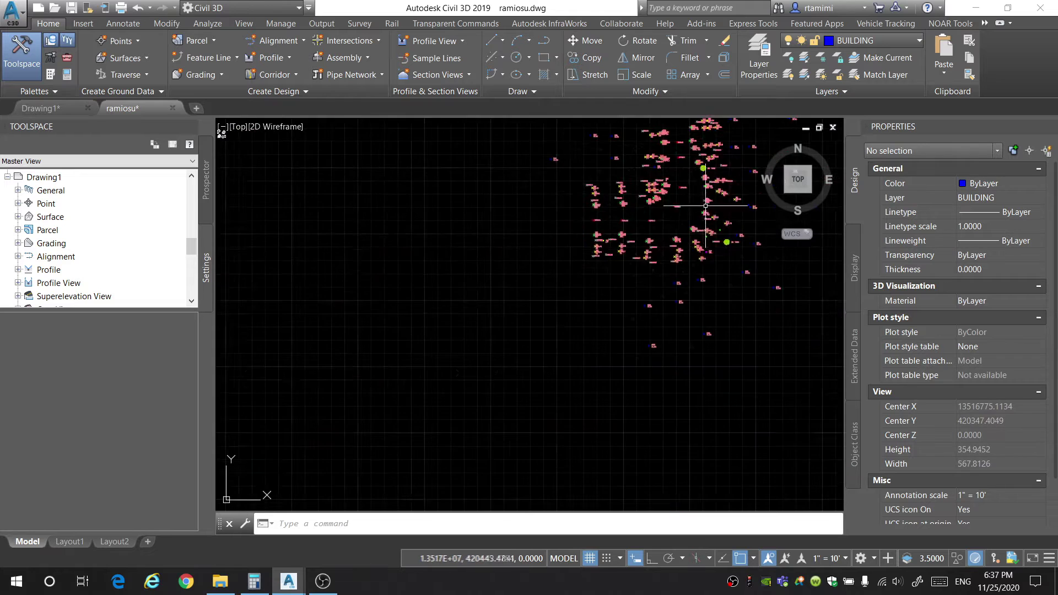
middle_click_drag(705, 205, 579, 273)
scroll(578, 272, "up", 4)
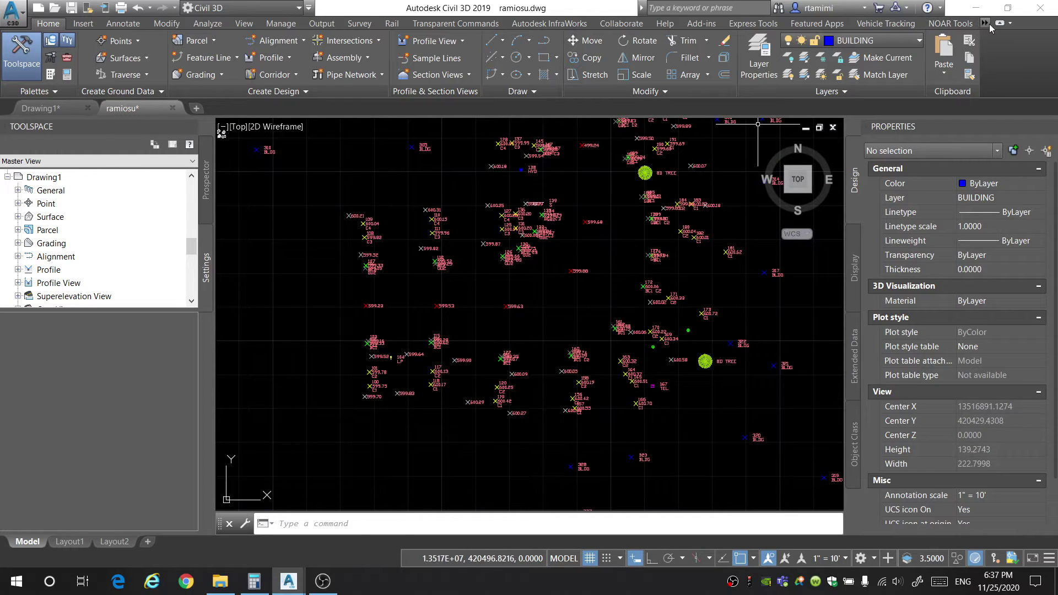
- Turn on the online aerial map as a background beneath the survey points
left_click(997, 38)
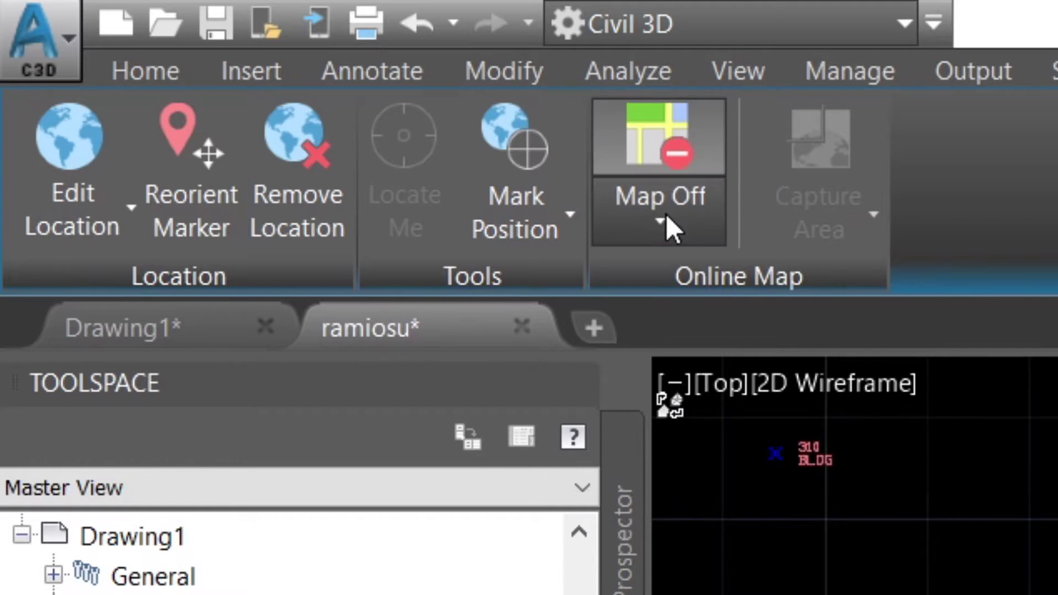
left_click(220, 73)
left_click(778, 300)
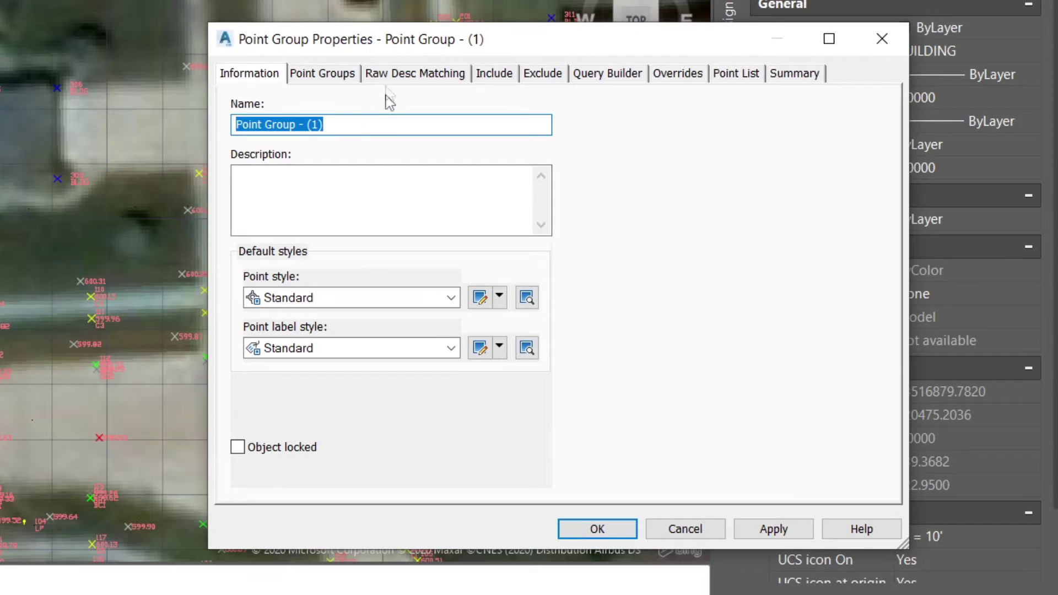
- Name the new point group Buildings and bring up its inclusion criteria
key("BackSpace")
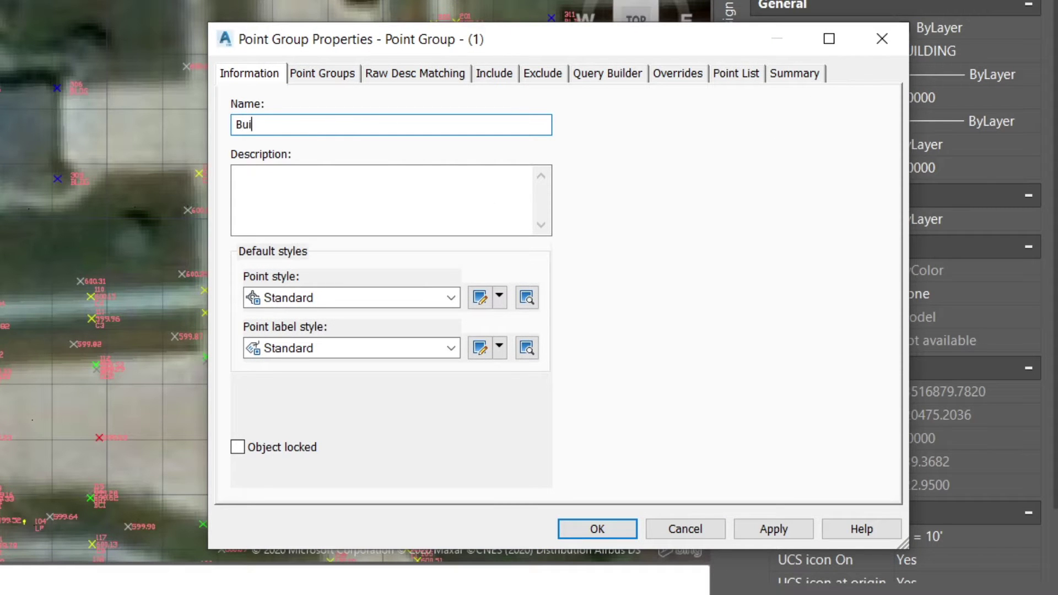
left_click(494, 74)
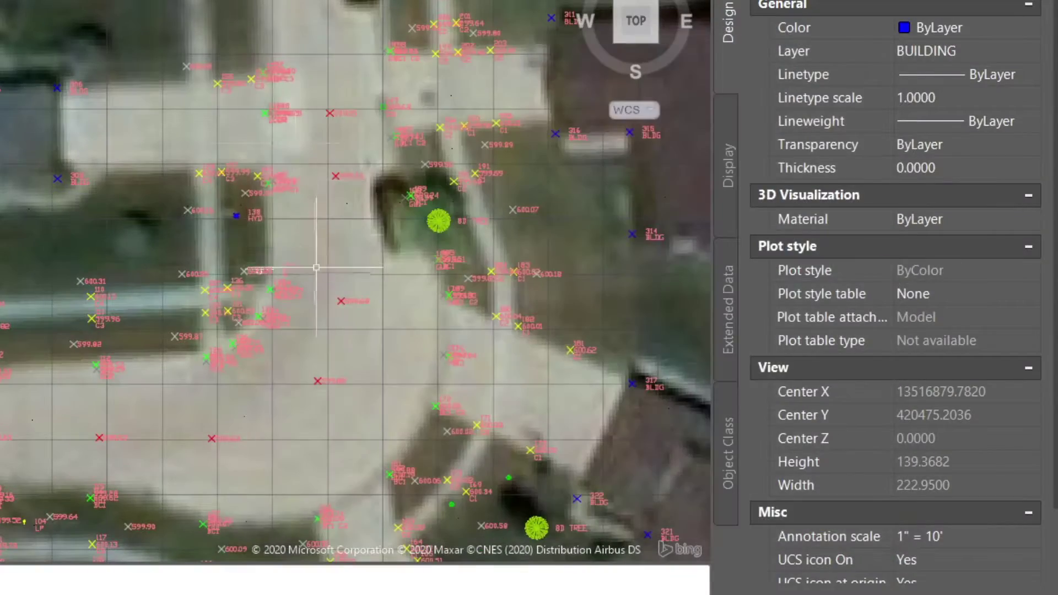
- Review all the points in the Buildings point group in the point editor and close it
right_click(73, 230)
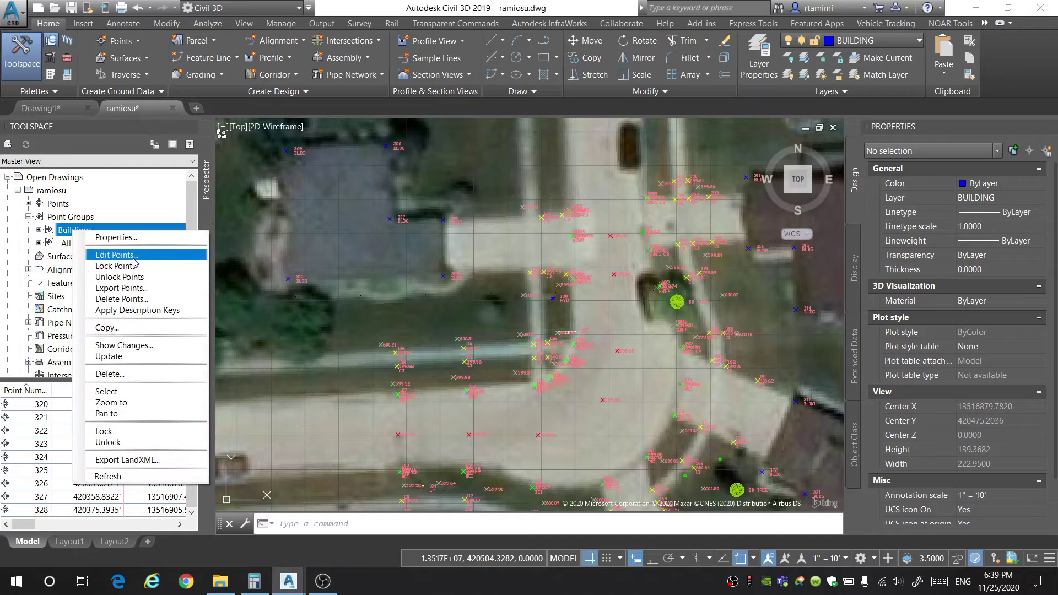
left_click(132, 256)
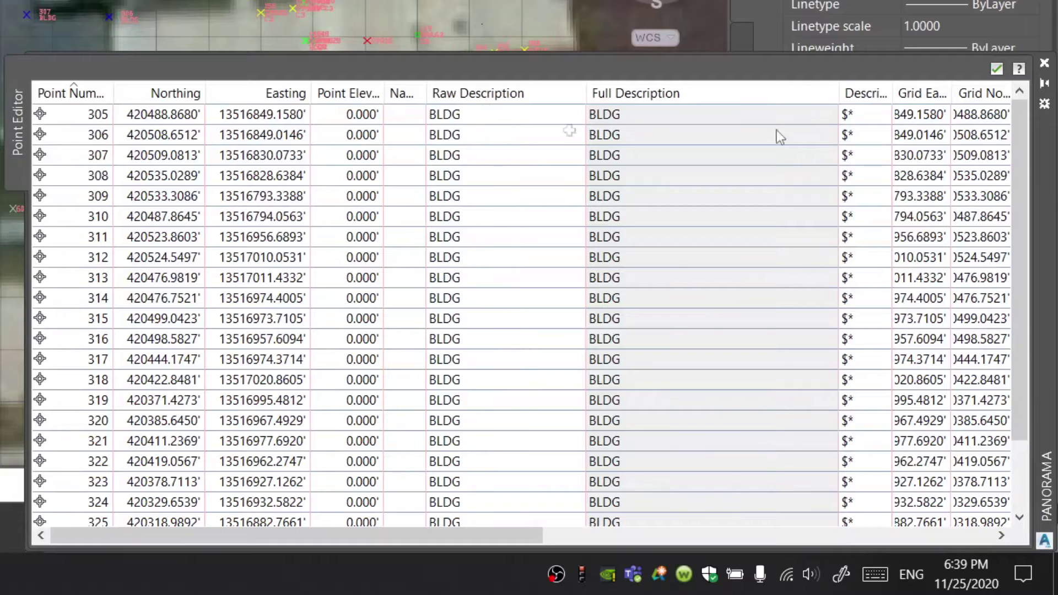
left_click_drag(1020, 234, 1036, 323)
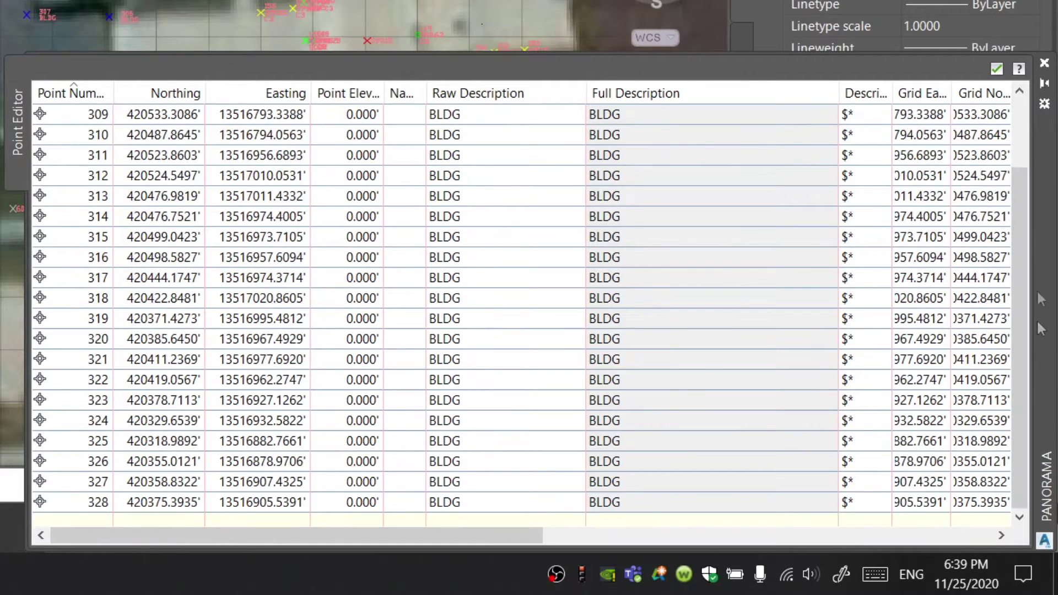
left_click(1049, 63)
- Create another point group and name it Conc
right_click(69, 217)
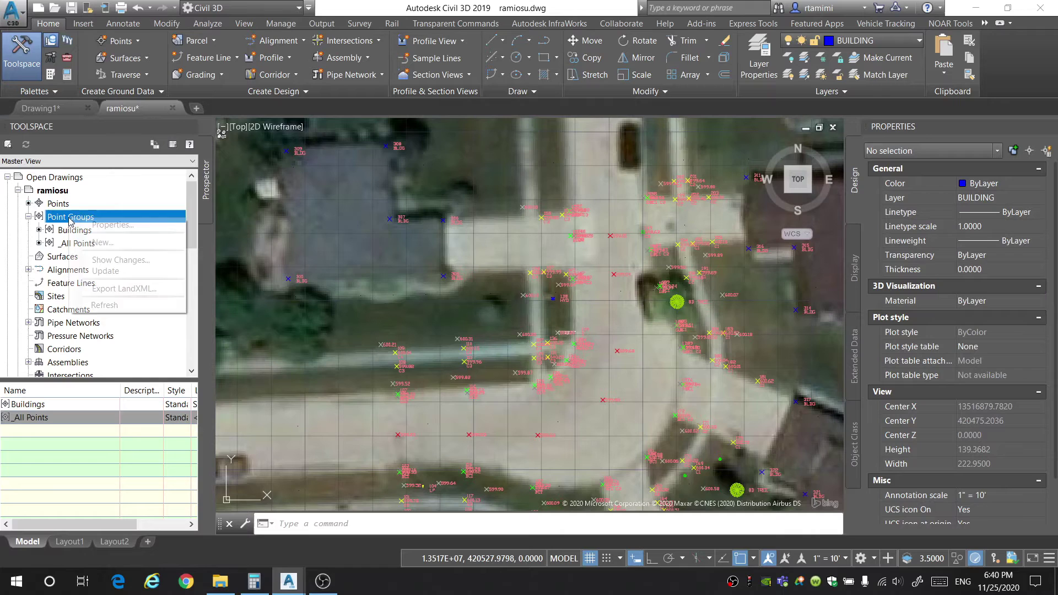
left_click(127, 243)
left_click(638, 242)
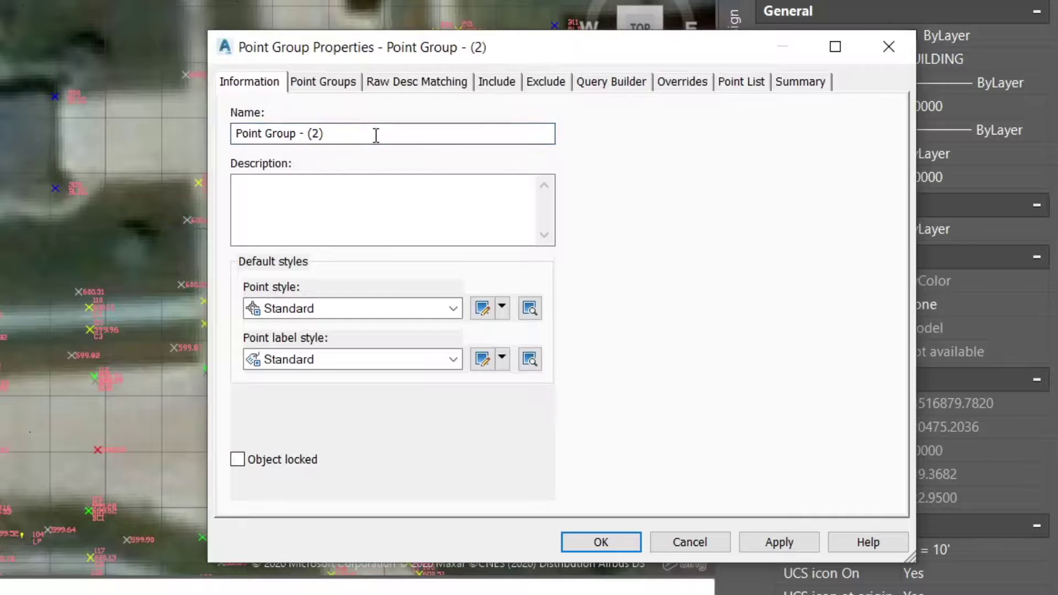
left_click_drag(390, 131, 233, 132)
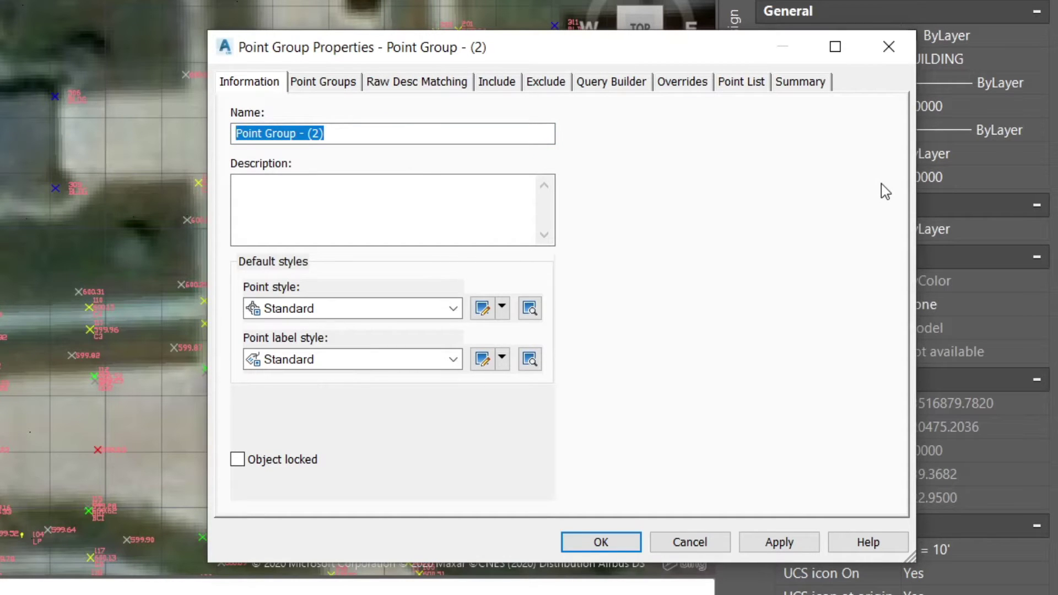
type("Conc")
- Include points with raw descriptions matching C* in the Conc group and confirm its properties
left_click(497, 81)
left_click(237, 279)
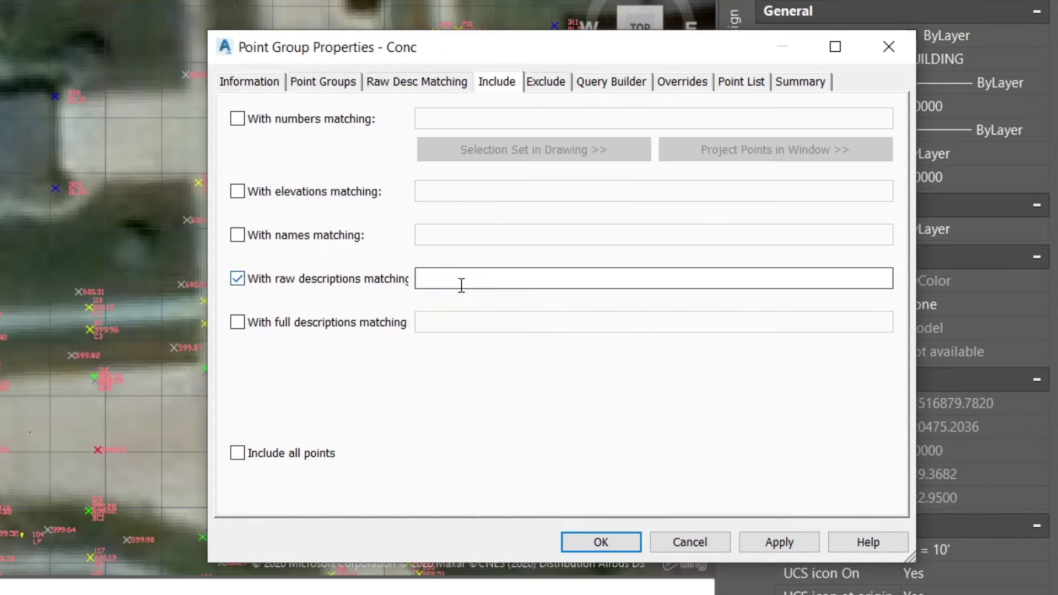
left_click(461, 281)
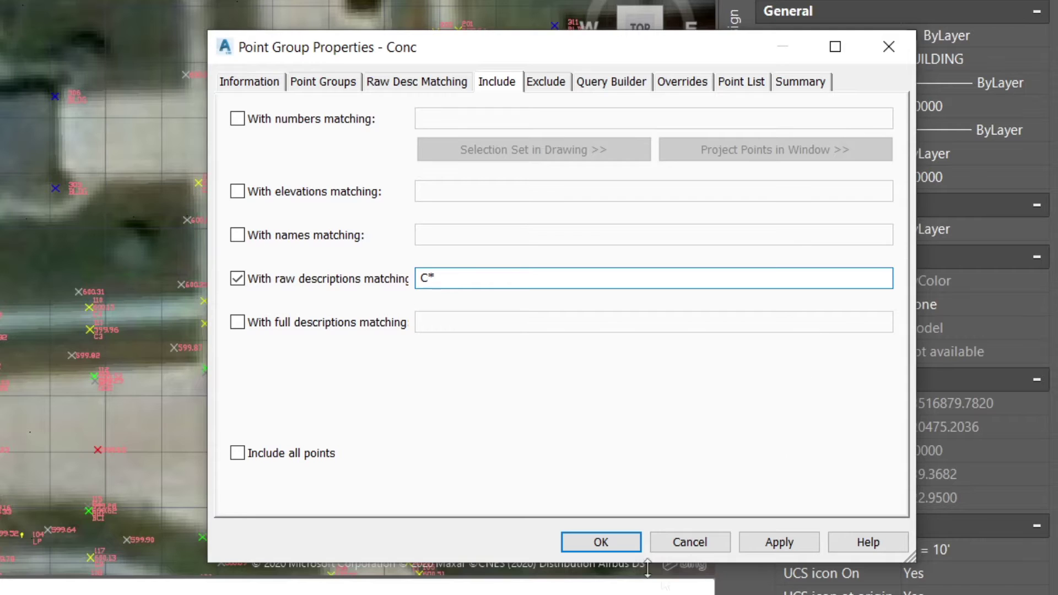
left_click(600, 542)
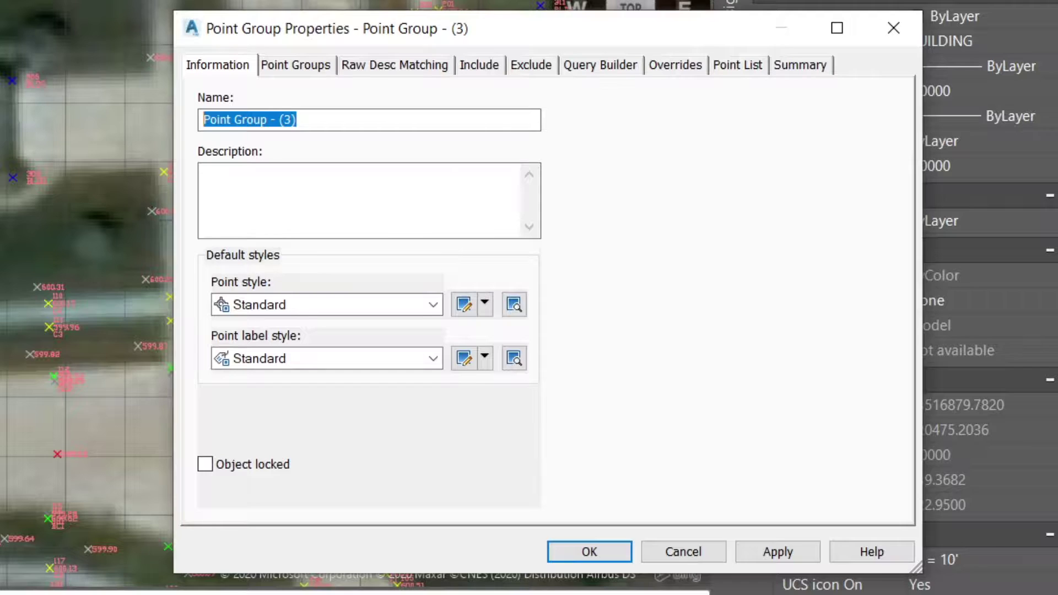
- Name a new point group Back of Curb and enable inclusion by matching raw descriptions
type("Back of Curb")
left_click(480, 66)
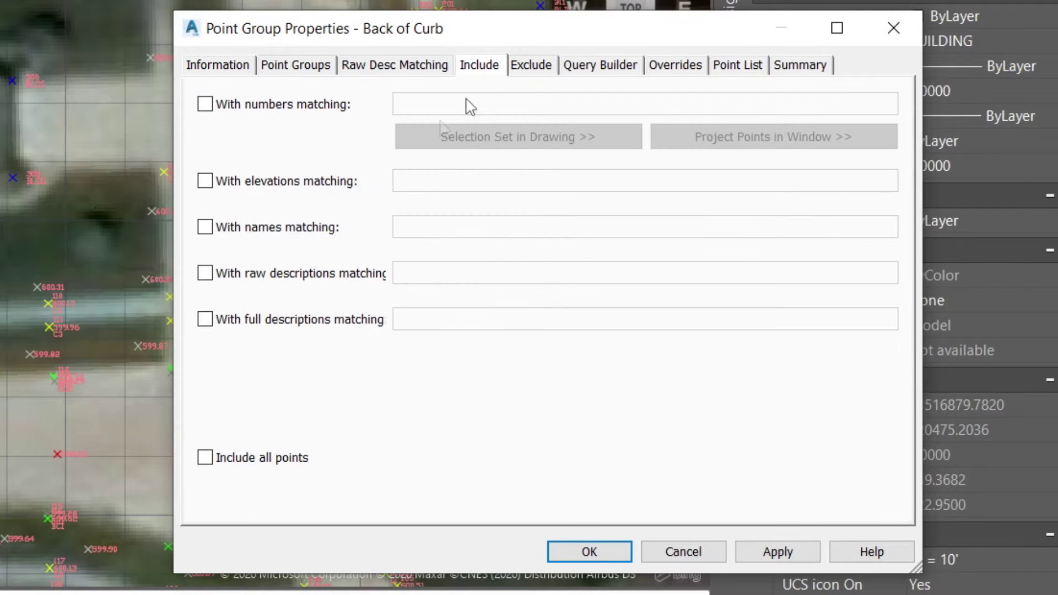
left_click(247, 282)
left_click(480, 269)
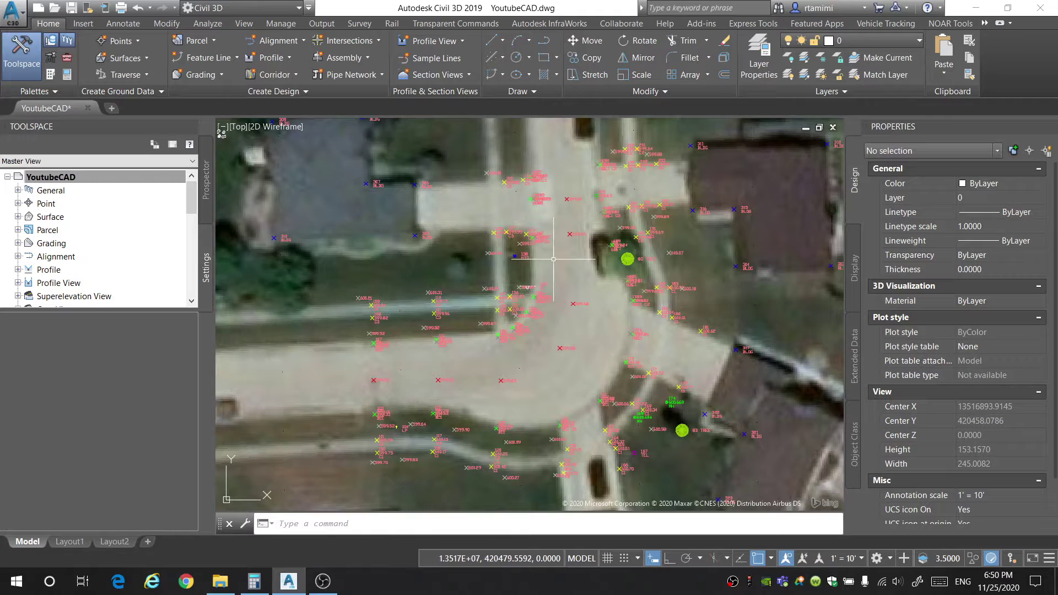
- Make BACKOFCURB the current layer
middle_click_drag(553, 252, 553, 288)
left_click(858, 45)
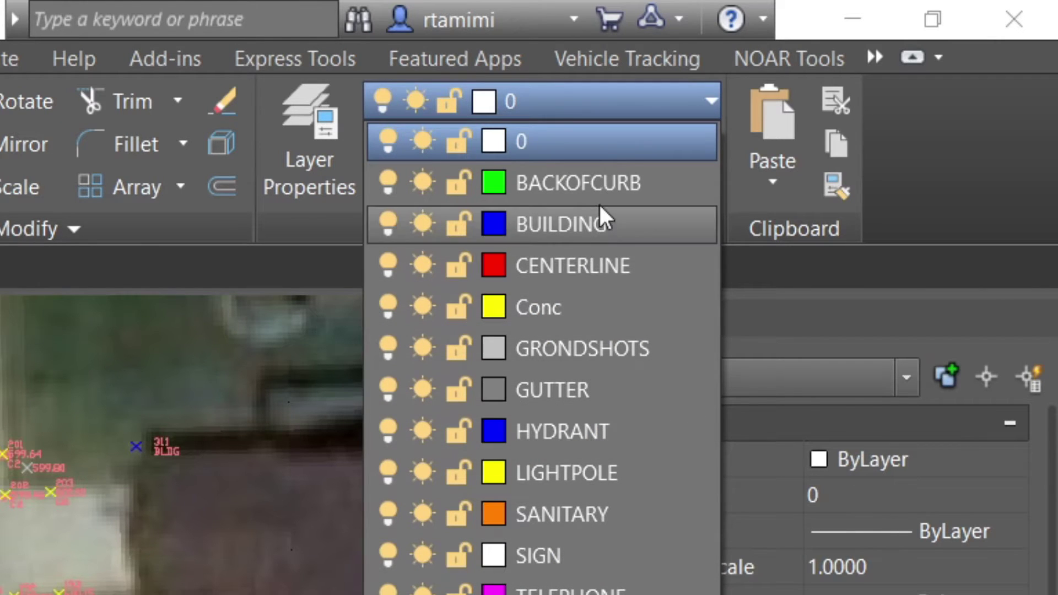
left_click(595, 182)
- Start a 3D polyline near the back-of-curb points, making sure the Node snap is enabled and object snapping is on
scroll(475, 312, "up", 5)
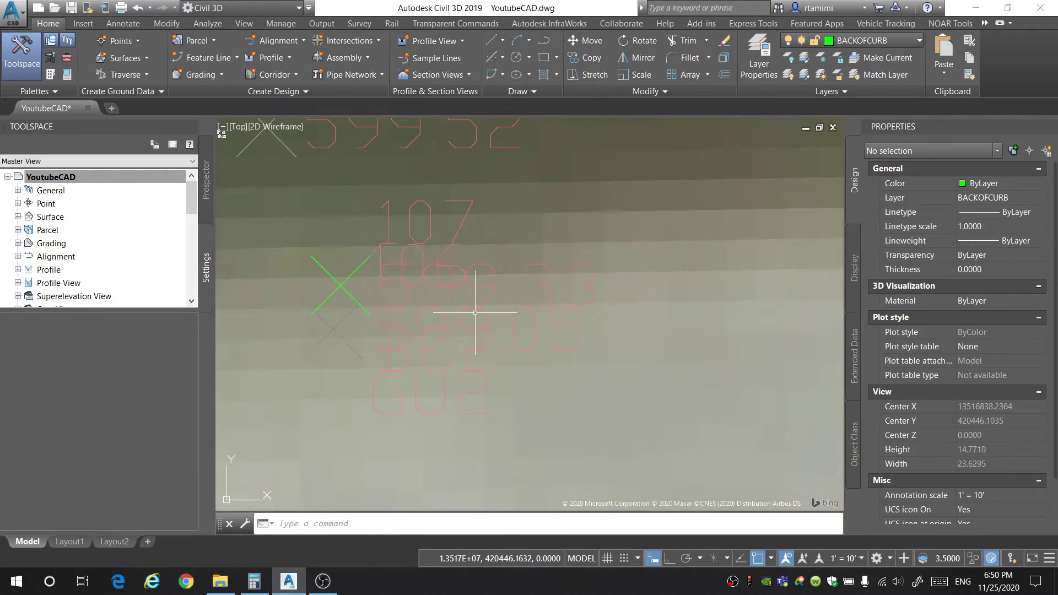
scroll(475, 312, "down", 10)
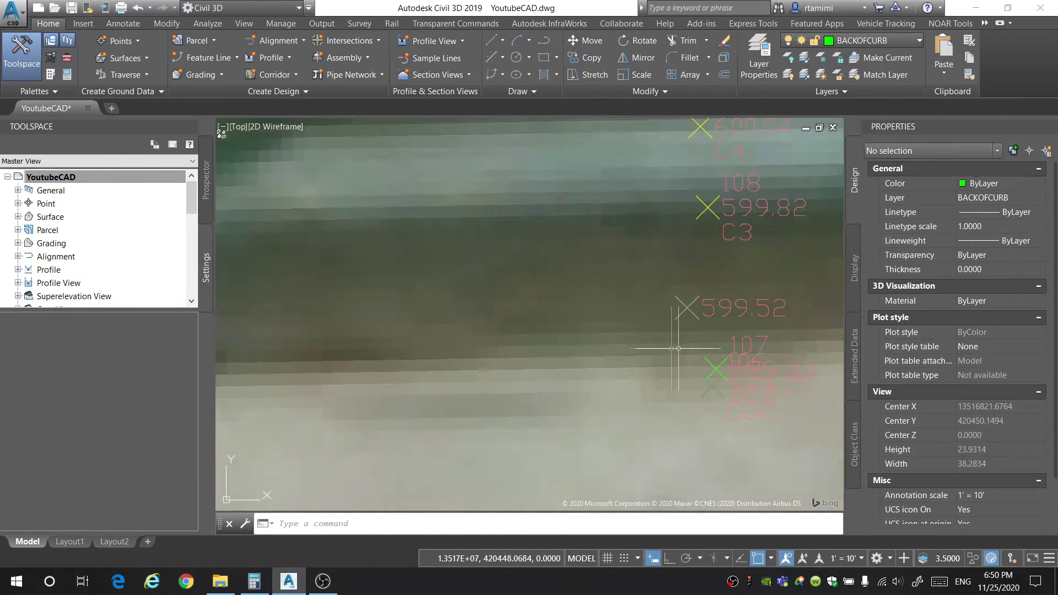
middle_click_drag(547, 278, 511, 335)
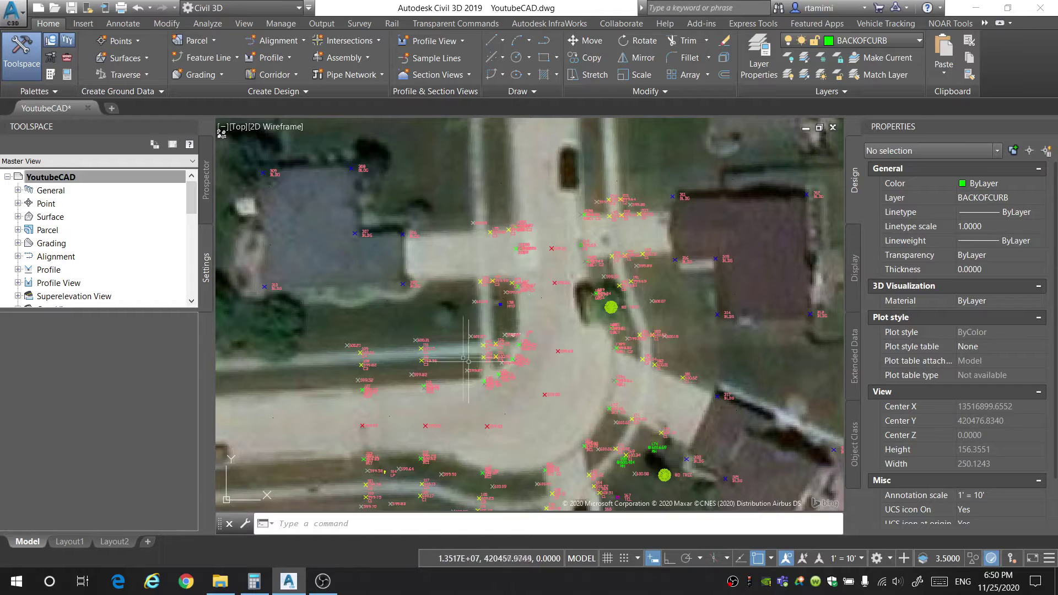
scroll(349, 413, "up", 6)
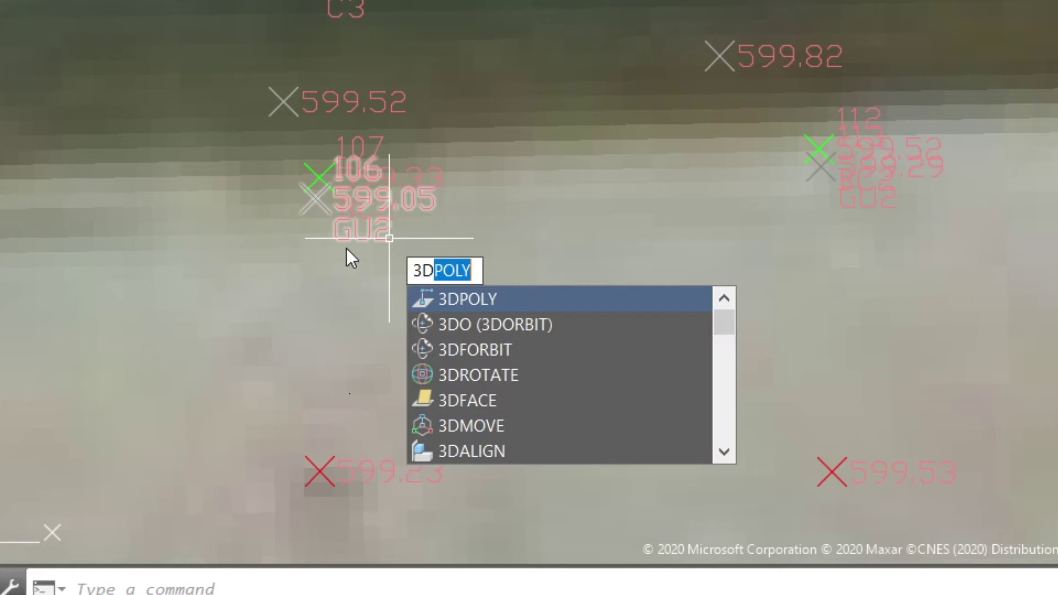
key("Return")
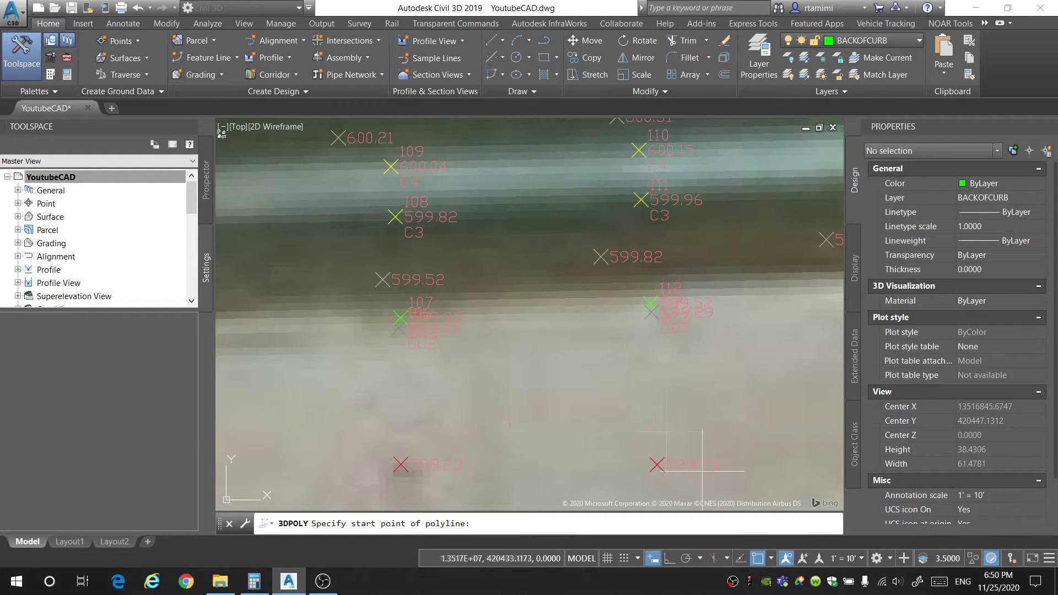
left_click(771, 559)
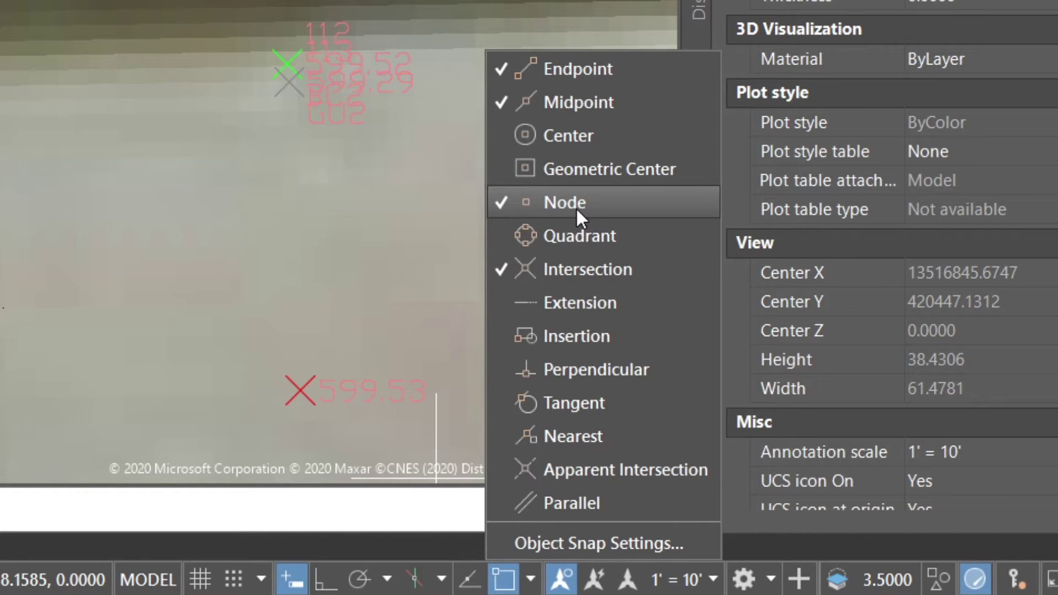
left_click(576, 207)
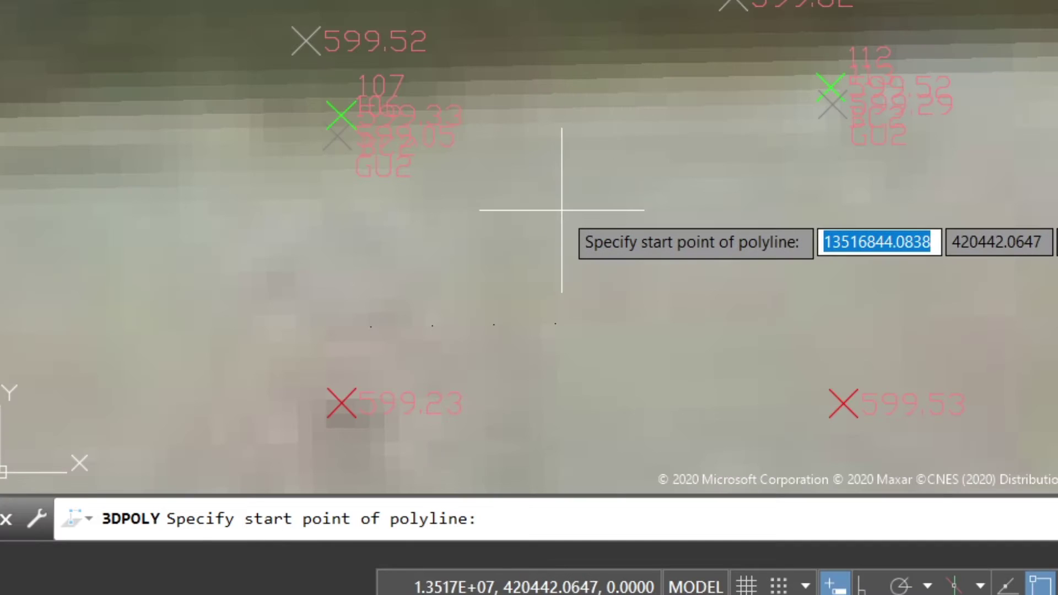
key("F3")
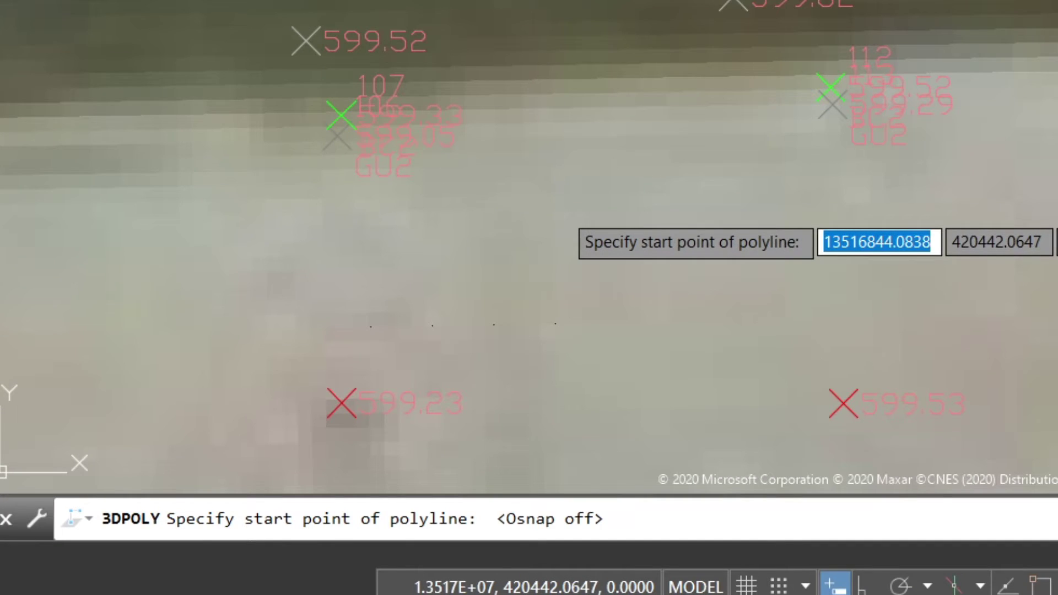
key("F3")
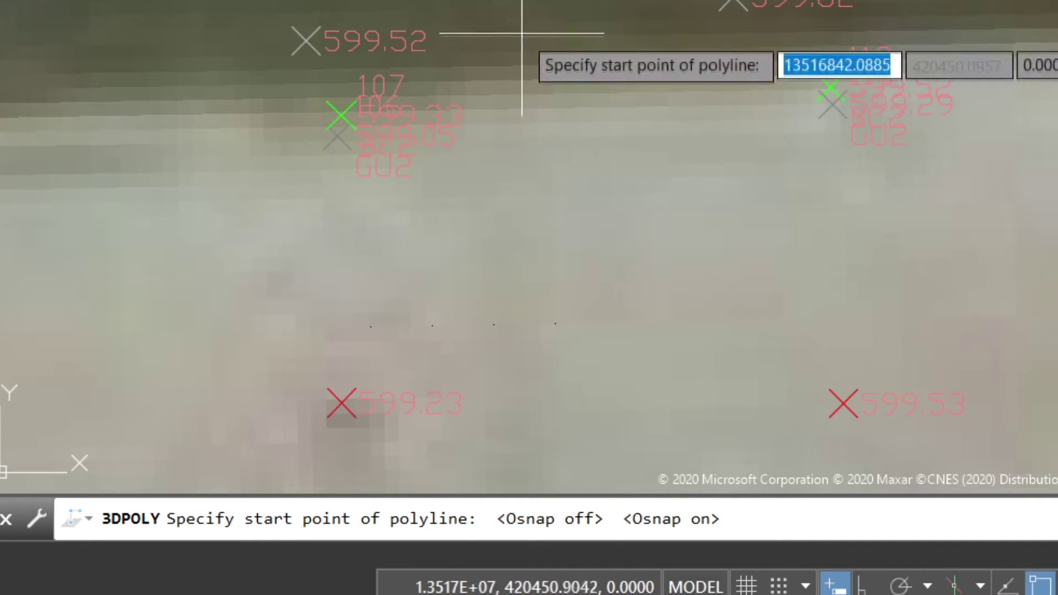
- Complete the building's 3D polyline outline on the BUILDING layer by joining point 308 to point 309, and end the command
scroll(311, 120, "up", 5)
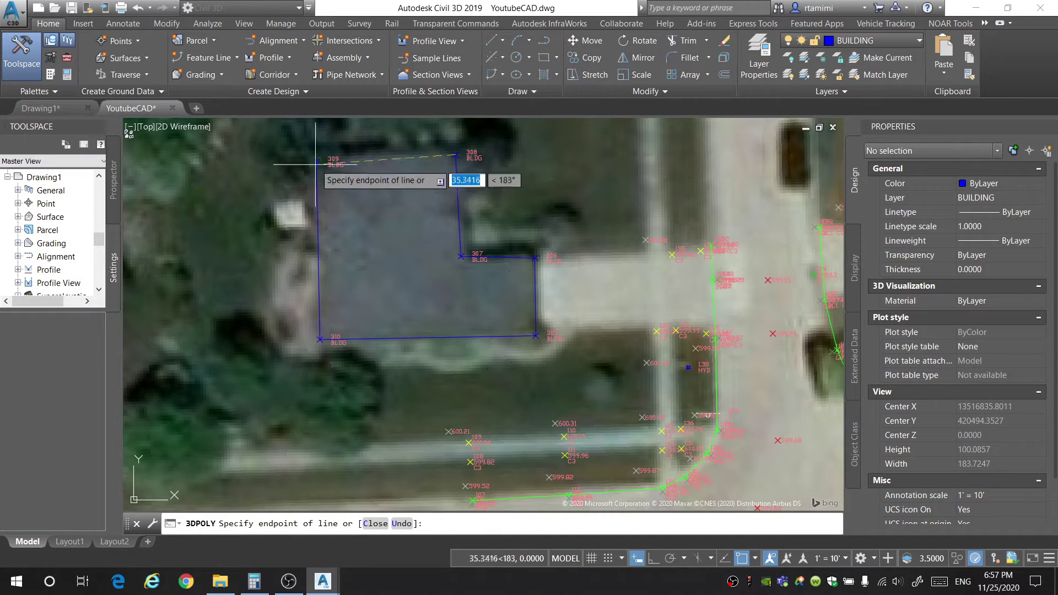
left_click(317, 162)
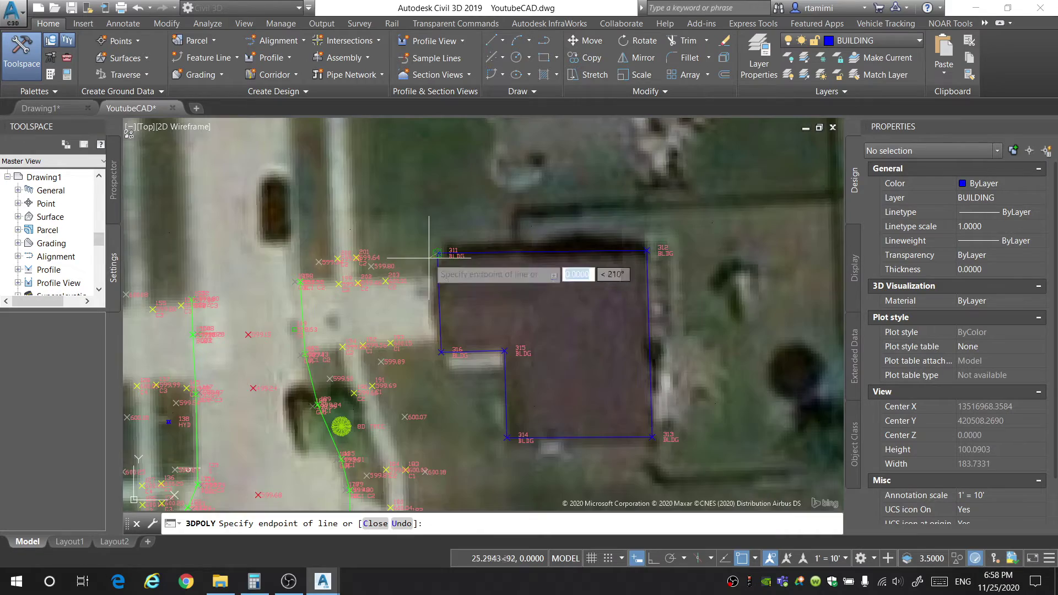
left_click(431, 259)
key("Return")
- Draw a polyline on the Conc layer along the driveway's north edge from near point 306, turning north along the sidewalk's edge
middle_click_drag(529, 319, 423, 25)
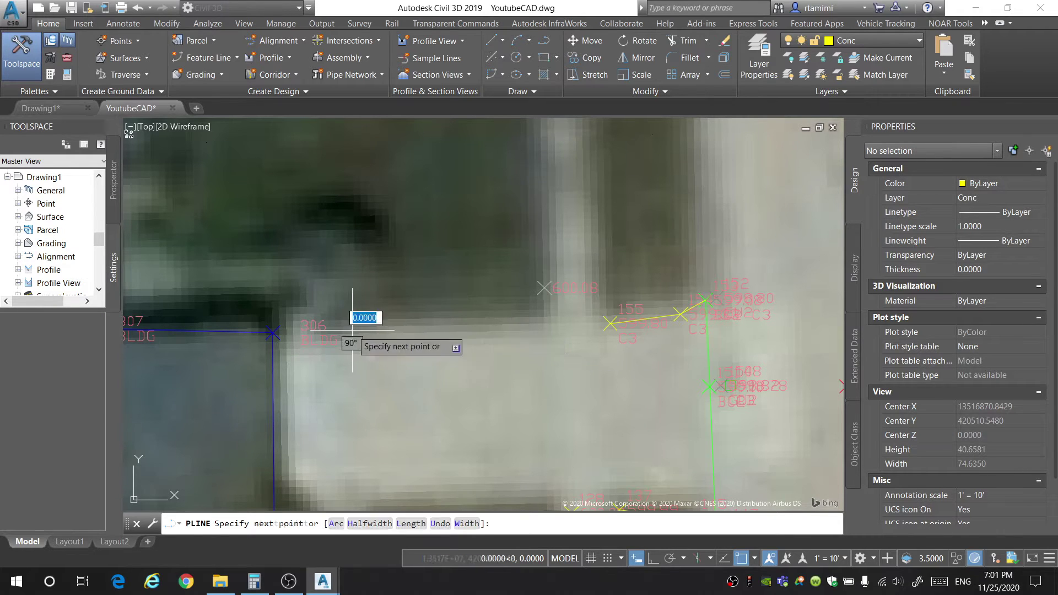
left_click(541, 323)
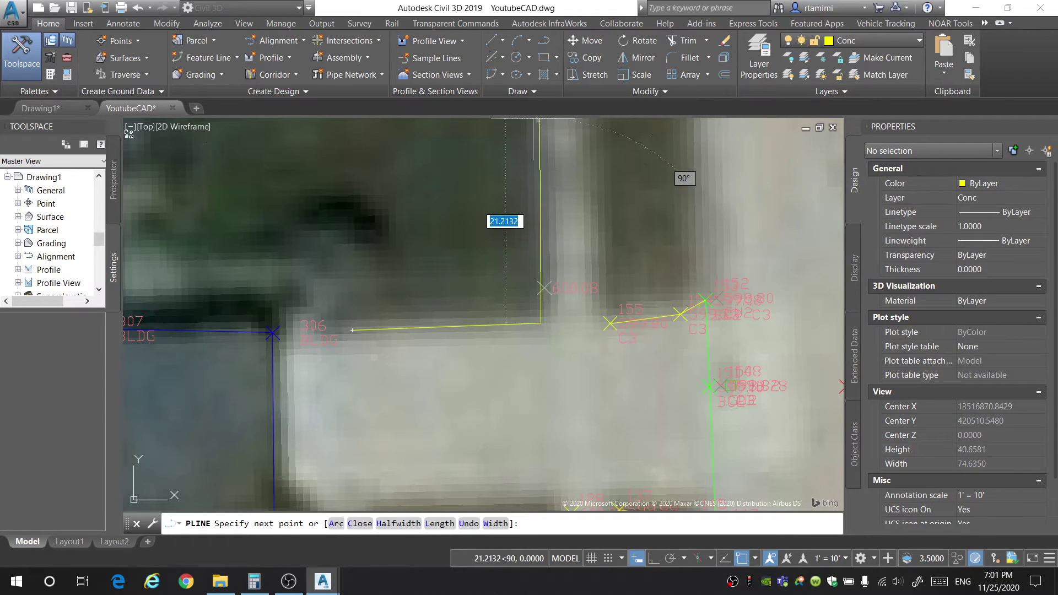
left_click(535, 128)
key("Return")
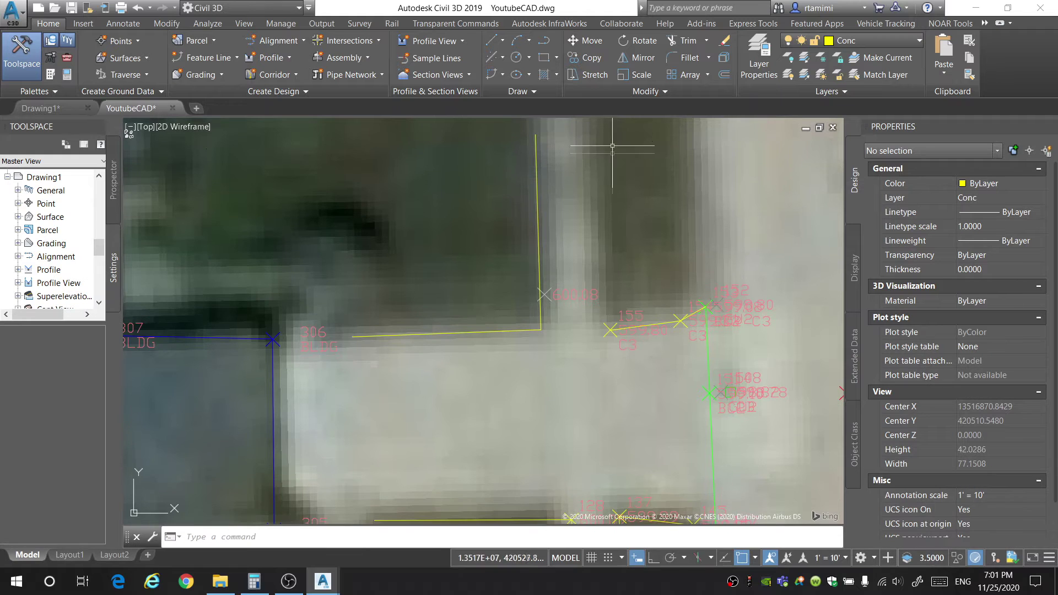
- Draw a polyline on the Conc layer down the sidewalk's east edge, ending at point 155
key("Return")
left_click(605, 130)
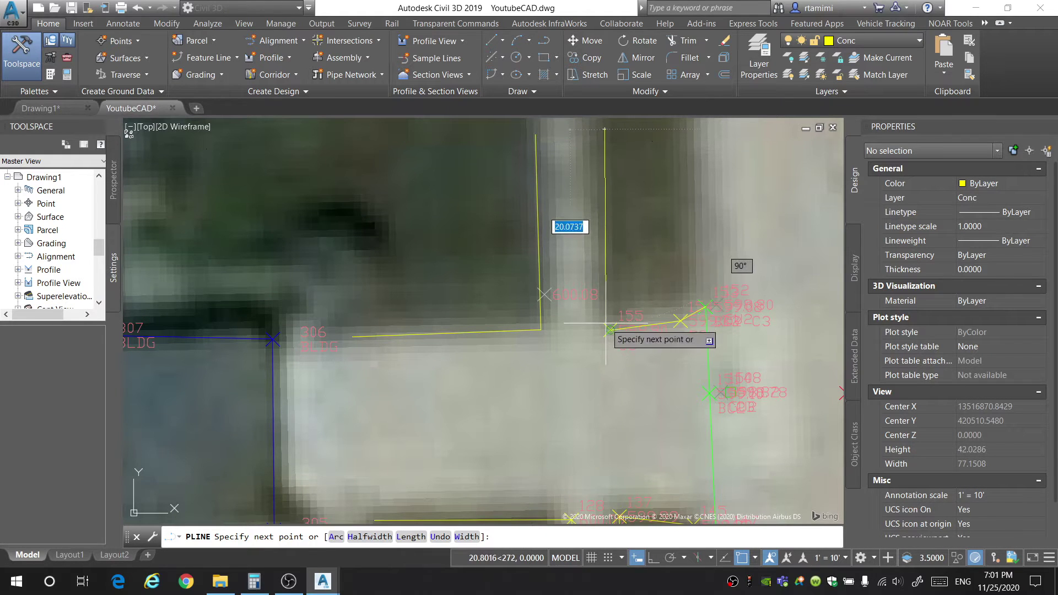
left_click(610, 329)
key("Return")
- Compare the object types of the two sidewalk-edge polylines and the concrete line running from point 155
left_click(658, 156)
left_click(490, 161)
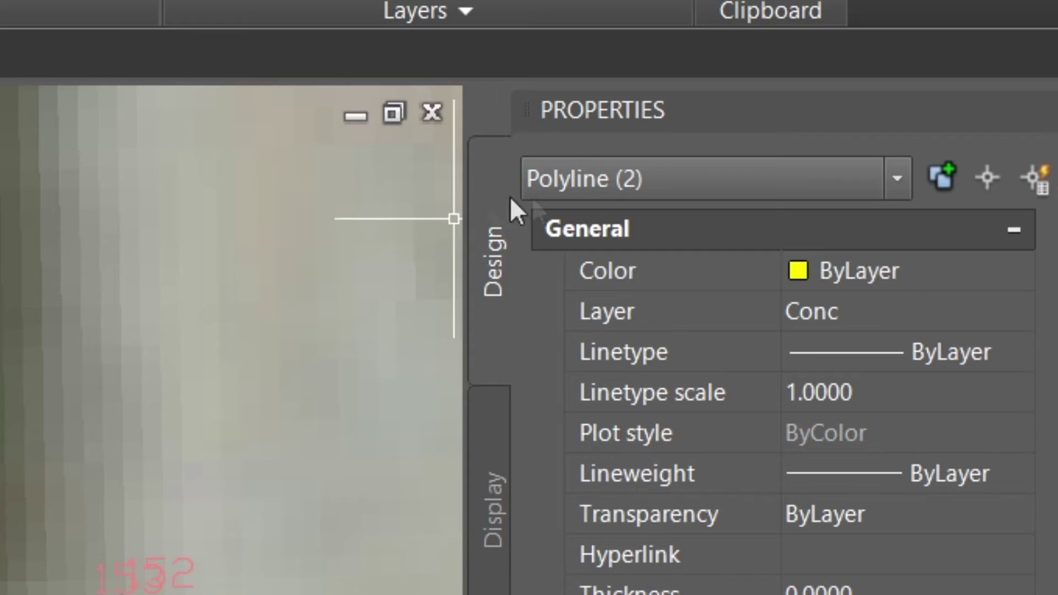
key("Escape")
left_click(664, 320)
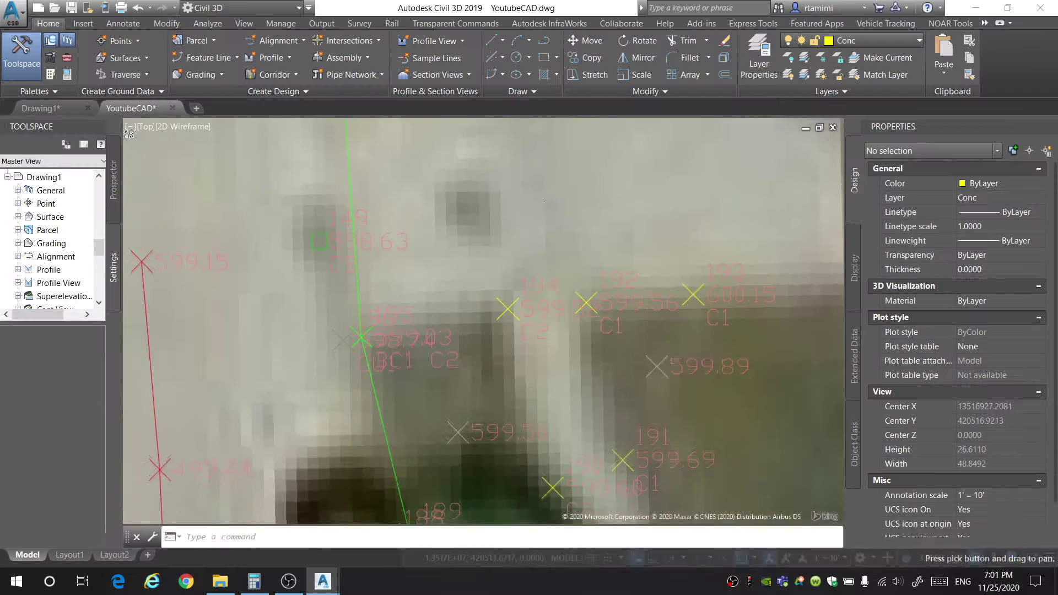
- Draw a 3D polyline on the Conc layer through concrete points 193, 192 and 191
middle_click_drag(640, 387, 623, 347)
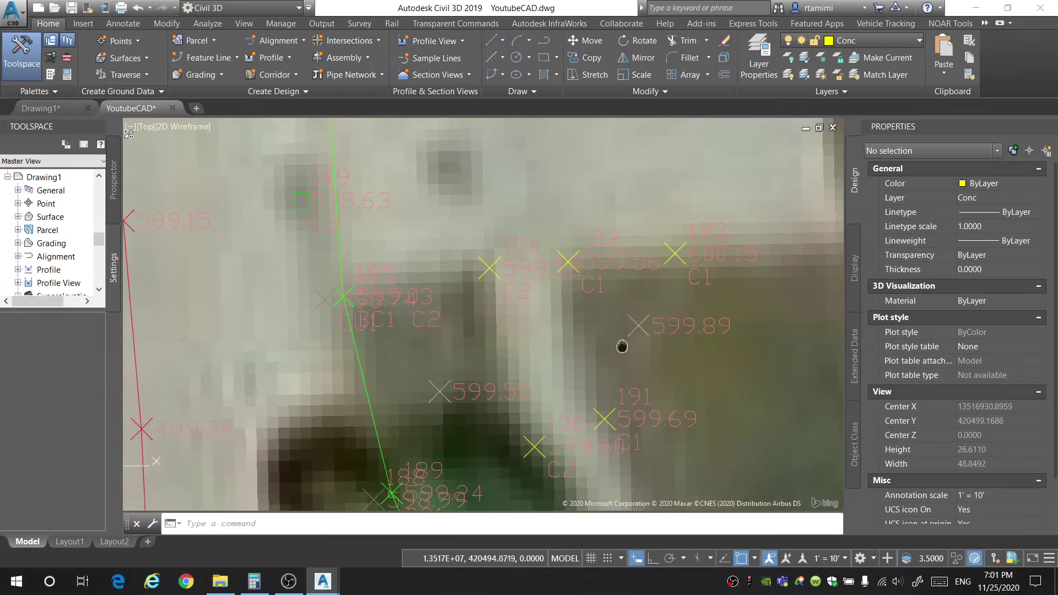
key("space")
left_click(674, 254)
left_click(565, 261)
left_click(604, 420)
middle_click_drag(666, 443, 548, 162)
- Continue the concrete 3D polyline along the southern sidewalk's north edge to point 120
middle_click_drag(594, 394, 589, 367)
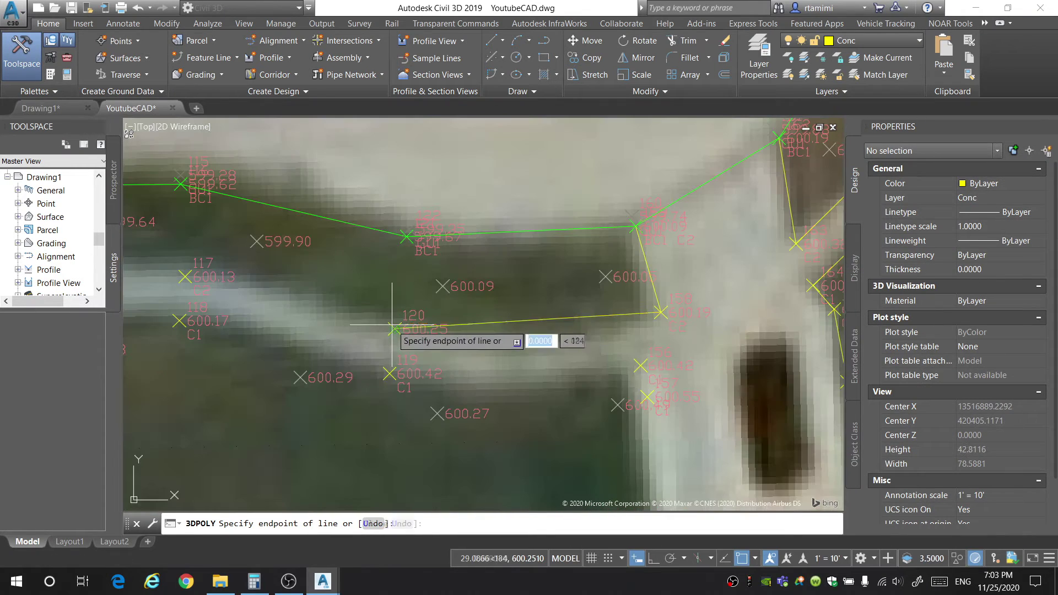
left_click(394, 329)
middle_click_drag(181, 238, 548, 237)
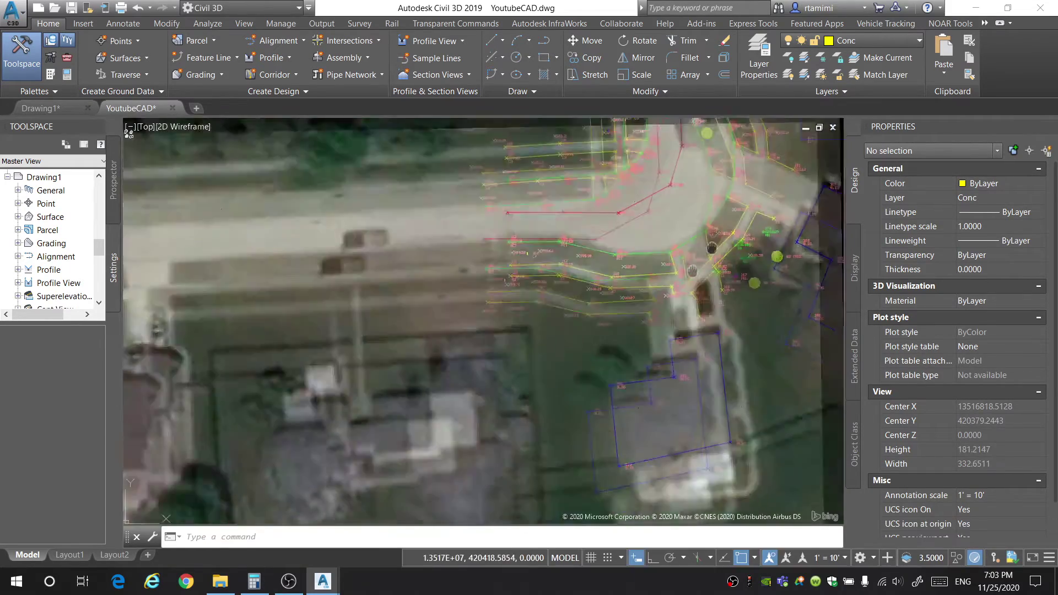
middle_click_drag(722, 137, 563, 338)
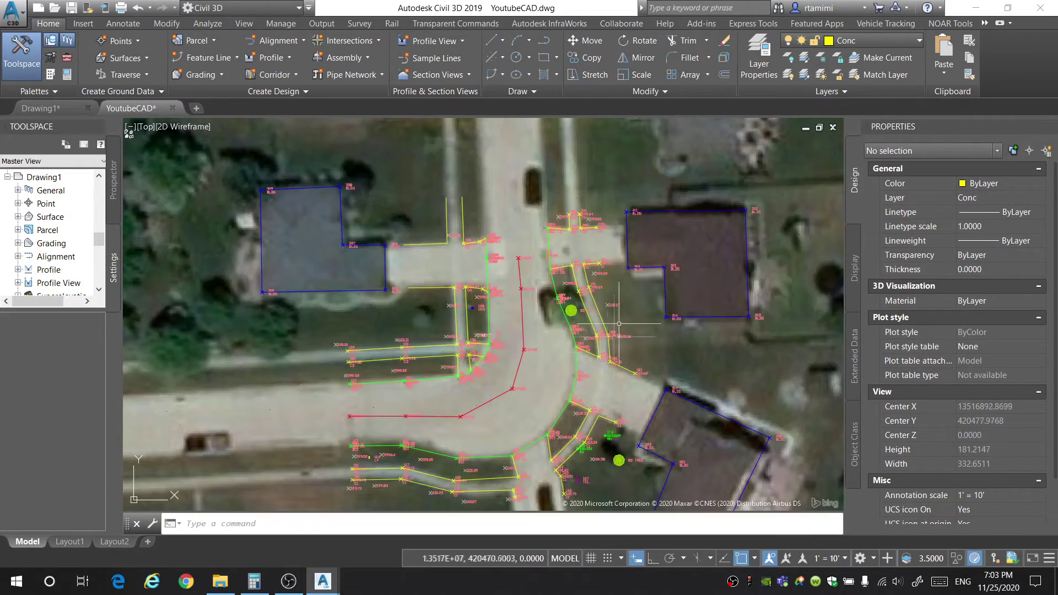
middle_click_drag(653, 290, 650, 208)
scroll(429, 268, "up", 2)
middle_click_drag(469, 193, 380, 224)
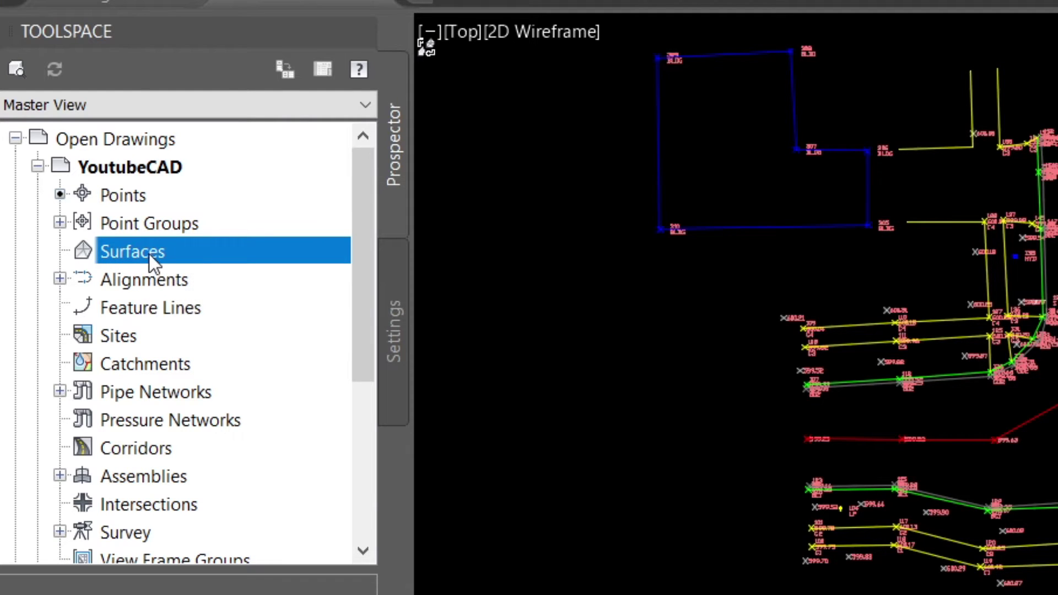
- Start creating a TIN surface in YoutubeCAD and add a new layer named SURFACE from its layer selection
right_click(148, 254)
left_click(263, 269)
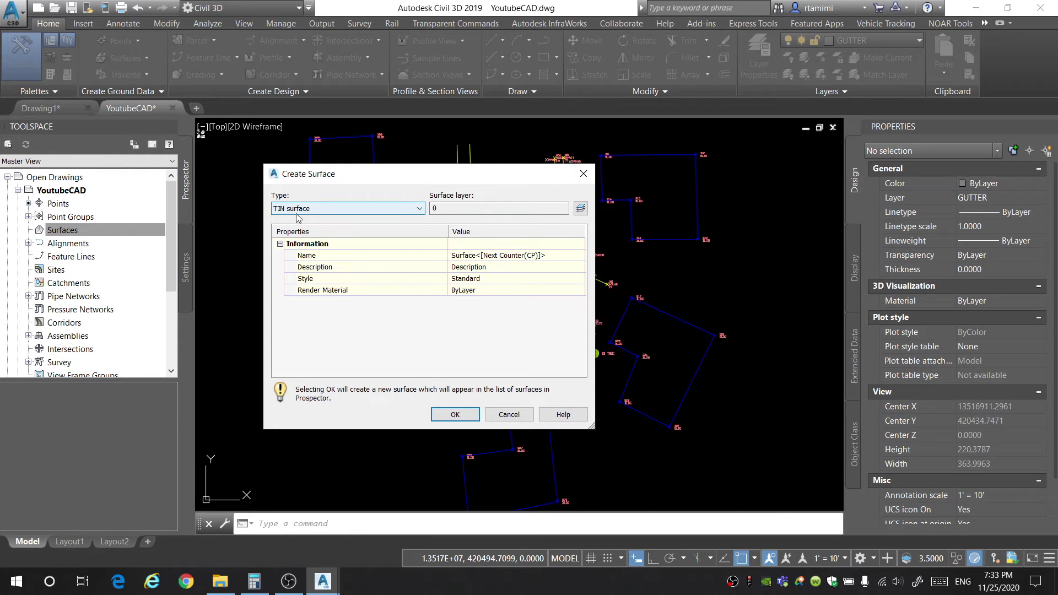
left_click(581, 209)
left_click(438, 254)
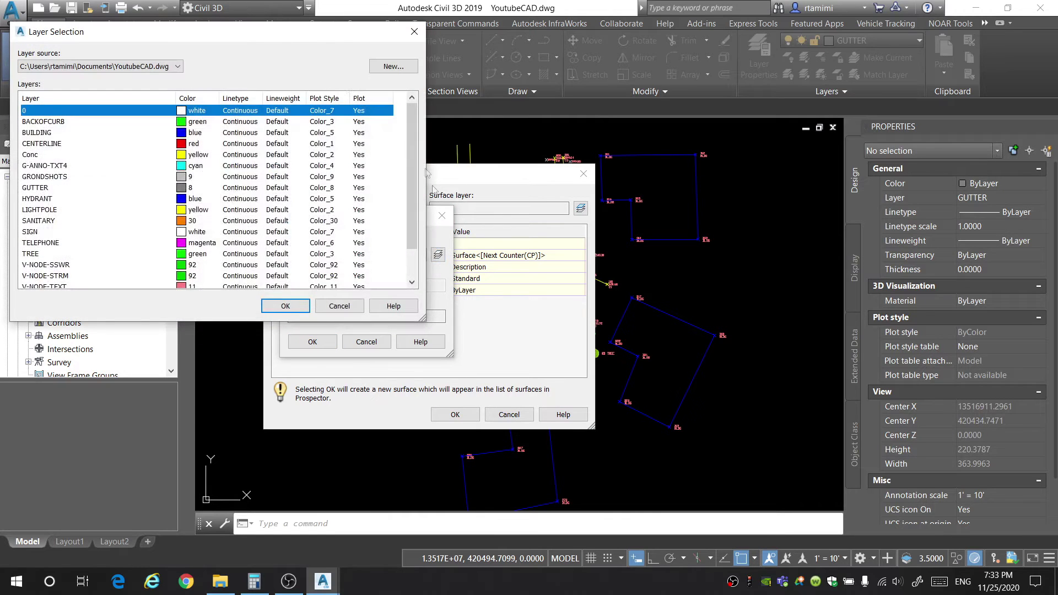
left_click(393, 66)
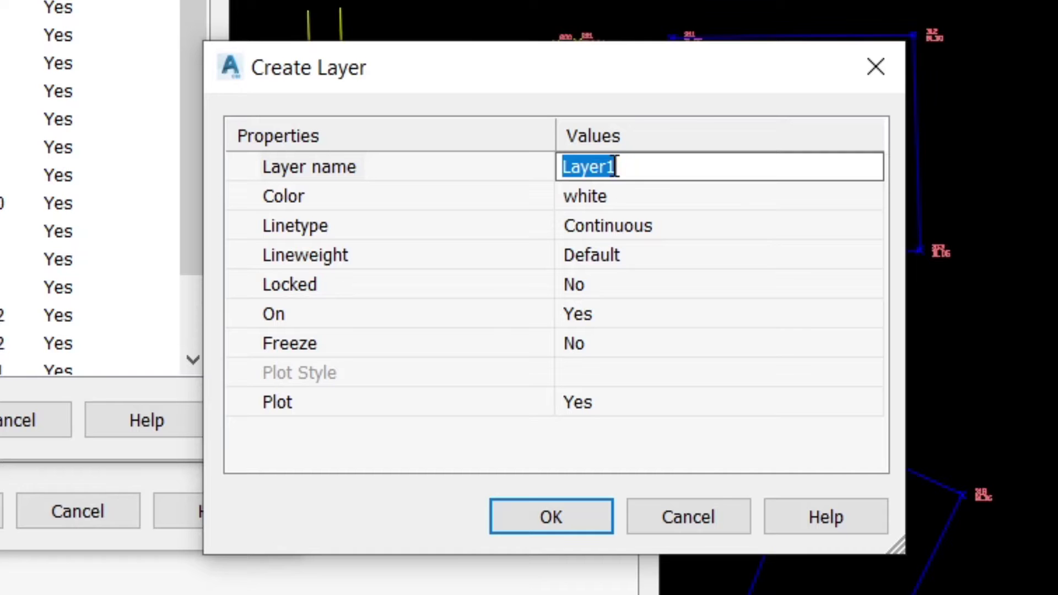
type("SURFACE")
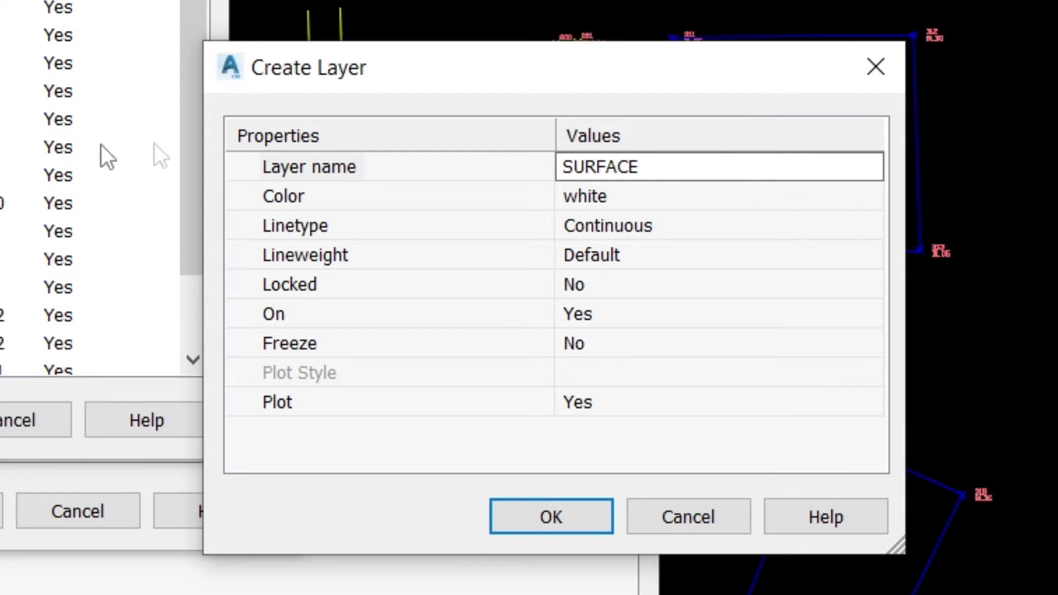
left_click(567, 515)
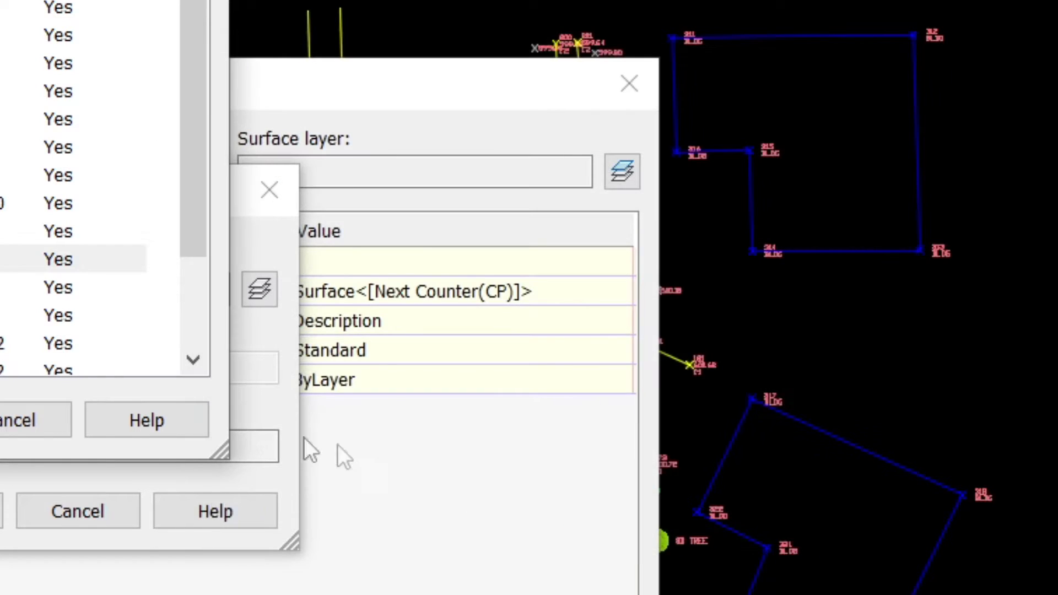
- Assign the SURFACE layer to the new TIN surface, name it Topo Surface and create it
left_click(92, 248)
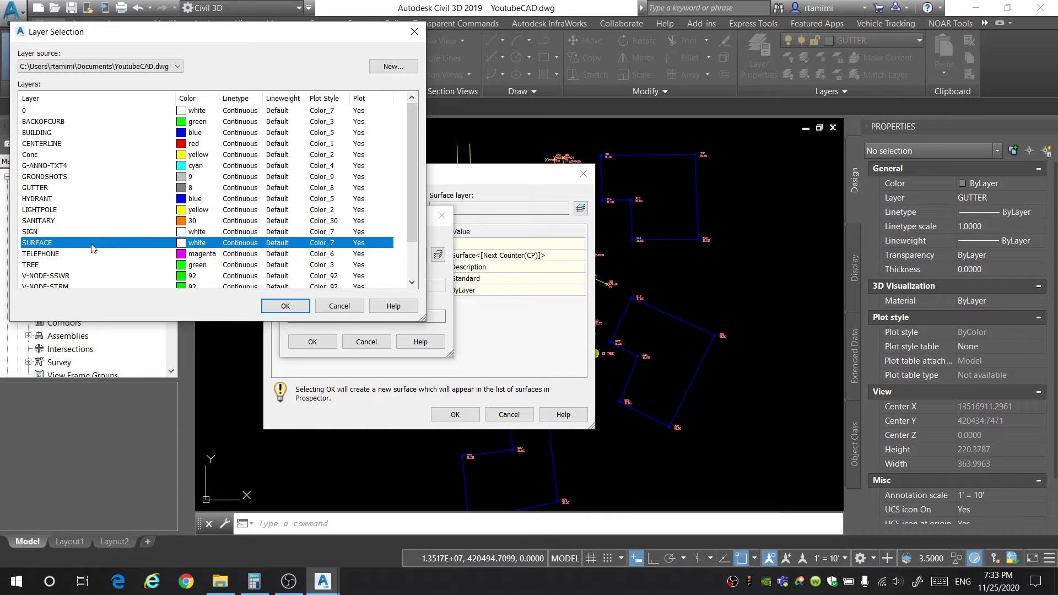
left_click(281, 308)
left_click(327, 346)
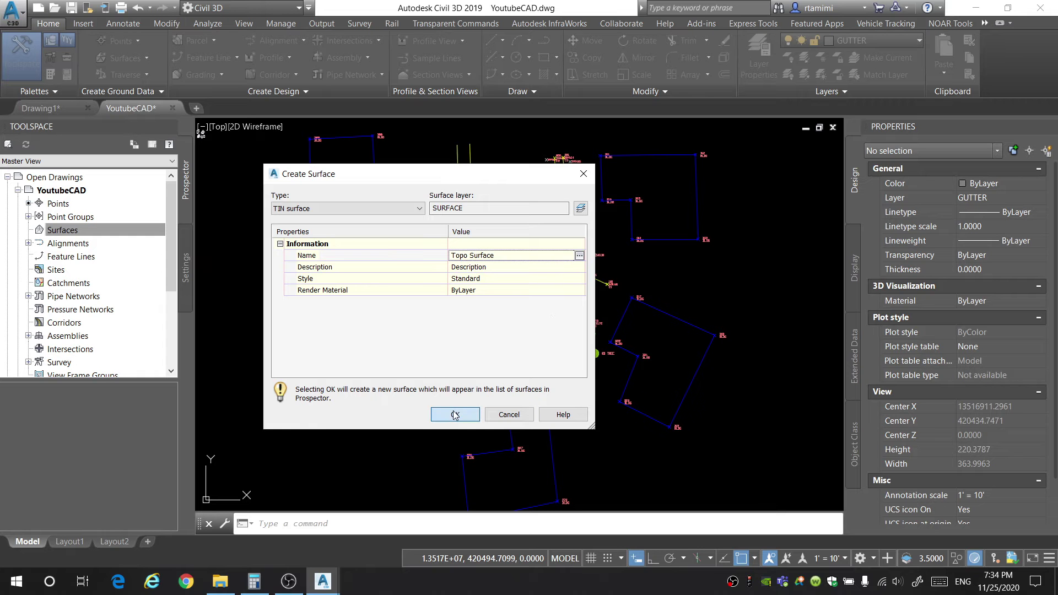
left_click(454, 415)
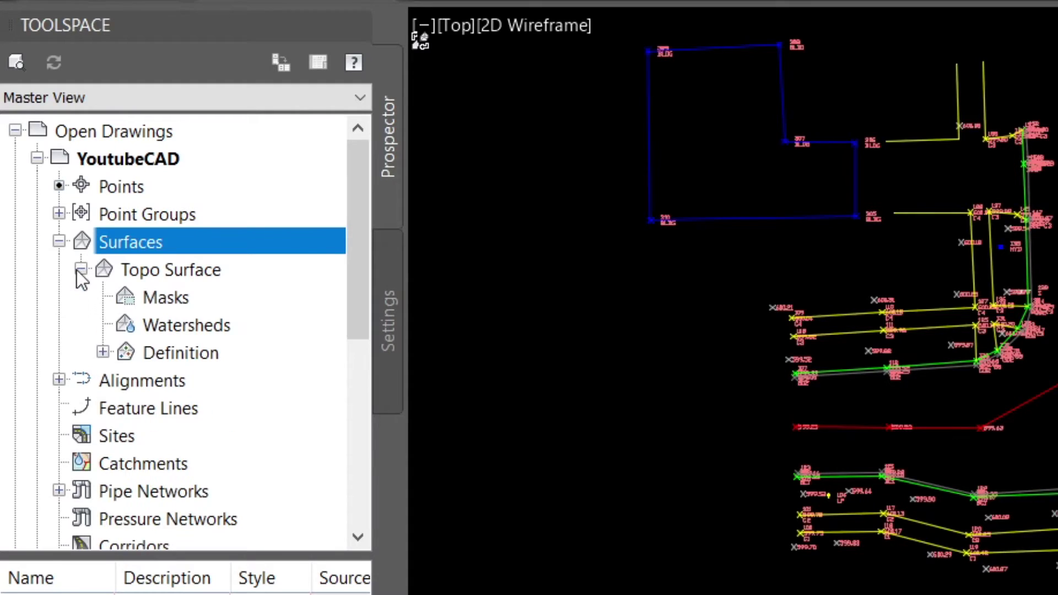
- Add the Utilties, Centerline, Ground Shots, Gutter, Back of Curb and Conc point groups to Topo Surface's definition, leaving out Trees
left_click(101, 351)
scroll(190, 187, "down", 1)
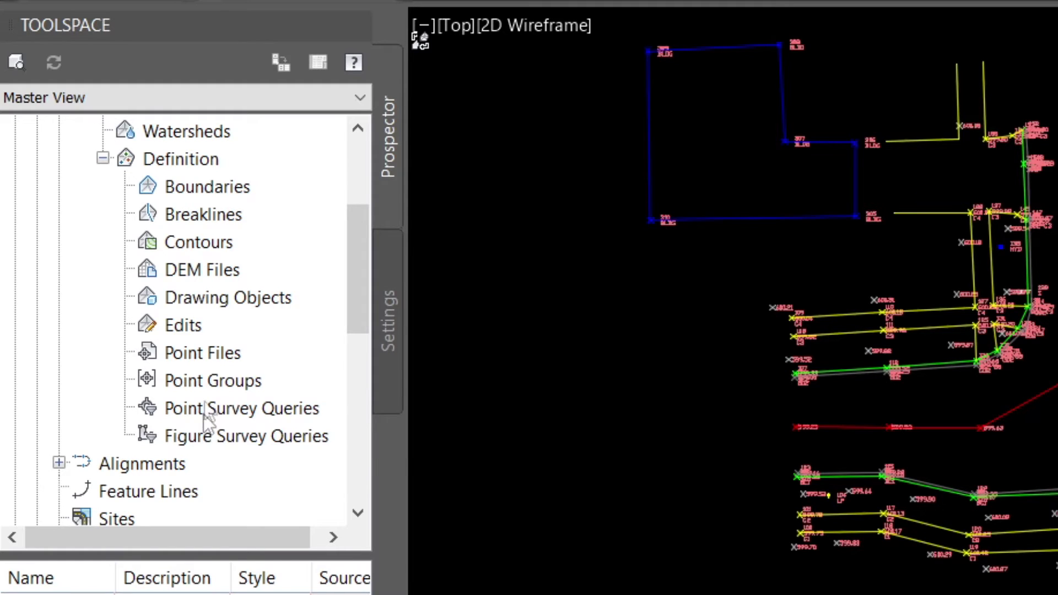
left_click(195, 382)
right_click(193, 383)
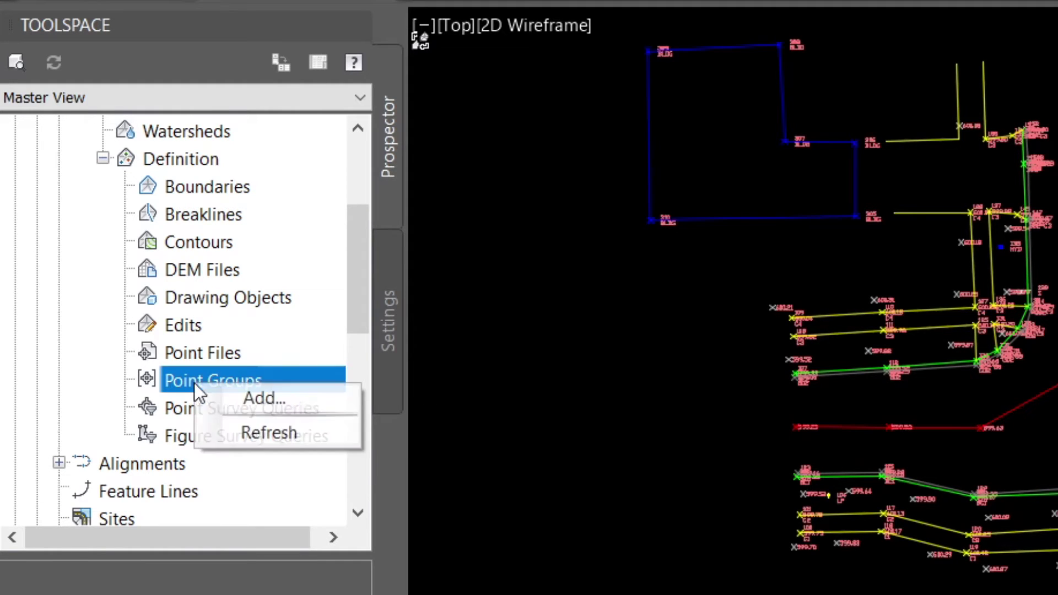
left_click(266, 397)
scroll(138, 212, "up", 1)
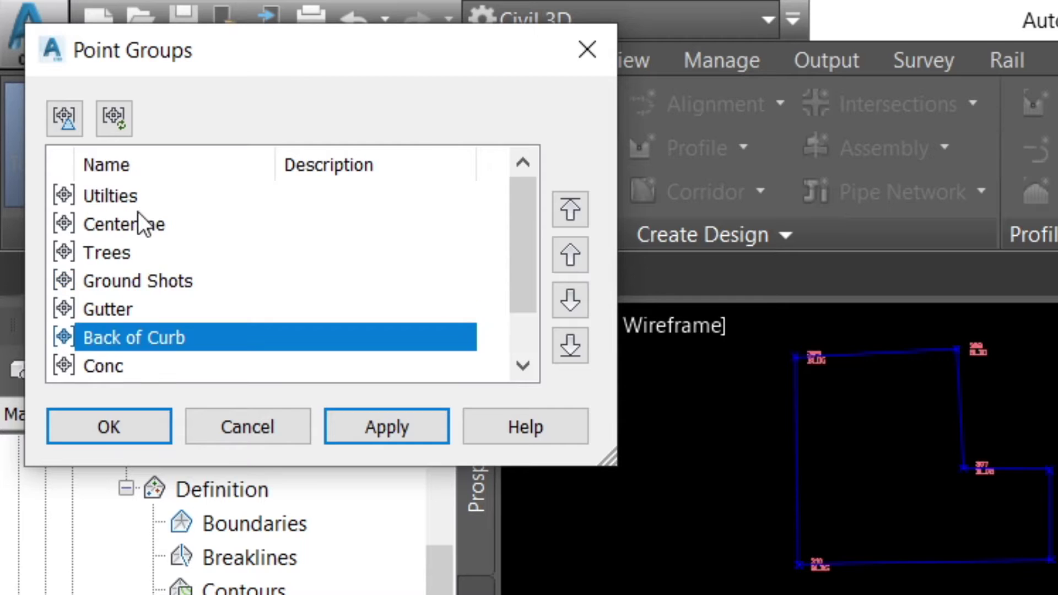
left_click(138, 248)
left_click(141, 203)
left_click(140, 224)
scroll(168, 366, "down", 1)
left_click_drag(128, 304, 148, 218)
scroll(153, 240, "up", 1)
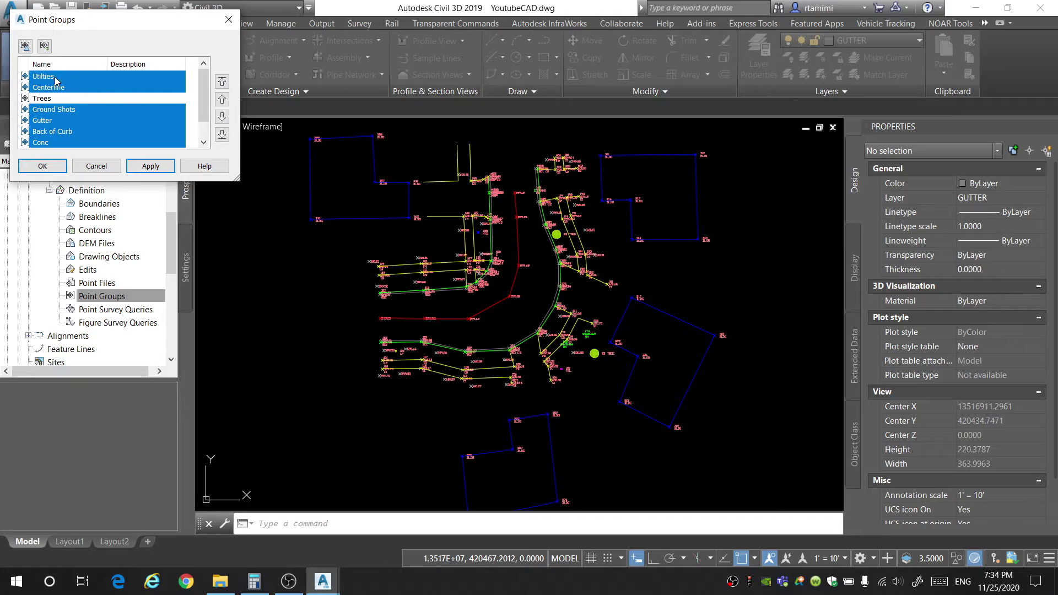
scroll(193, 226, "down", 1)
left_click(62, 164)
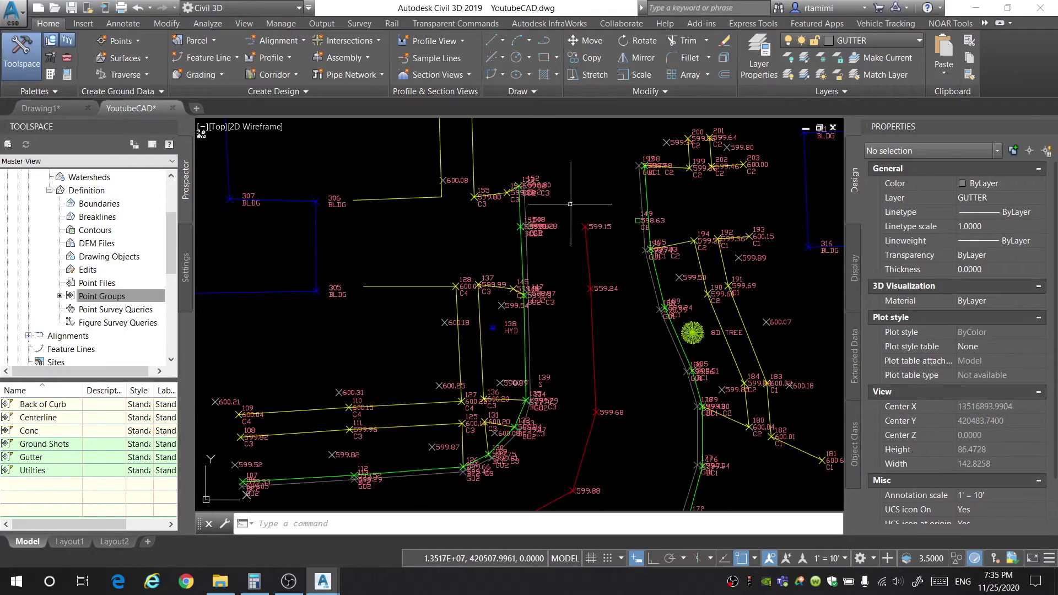
- Select the back-of-curb, gutter and concrete 3D polylines near points 197 and 198
scroll(570, 204, "up", 6)
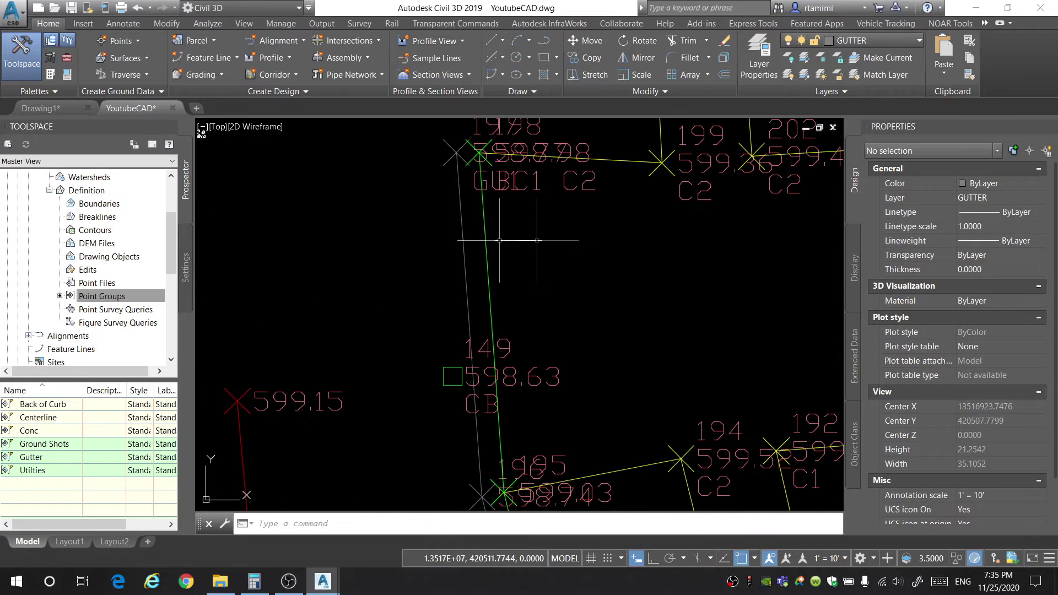
scroll(622, 259, "down", 5)
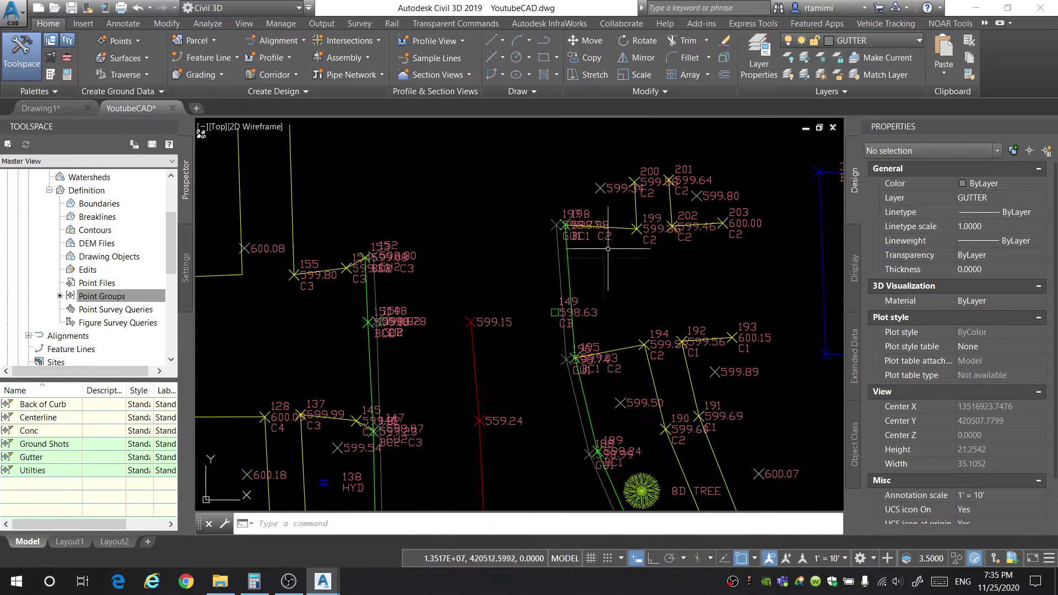
scroll(639, 207, "up", 5)
left_click(453, 319)
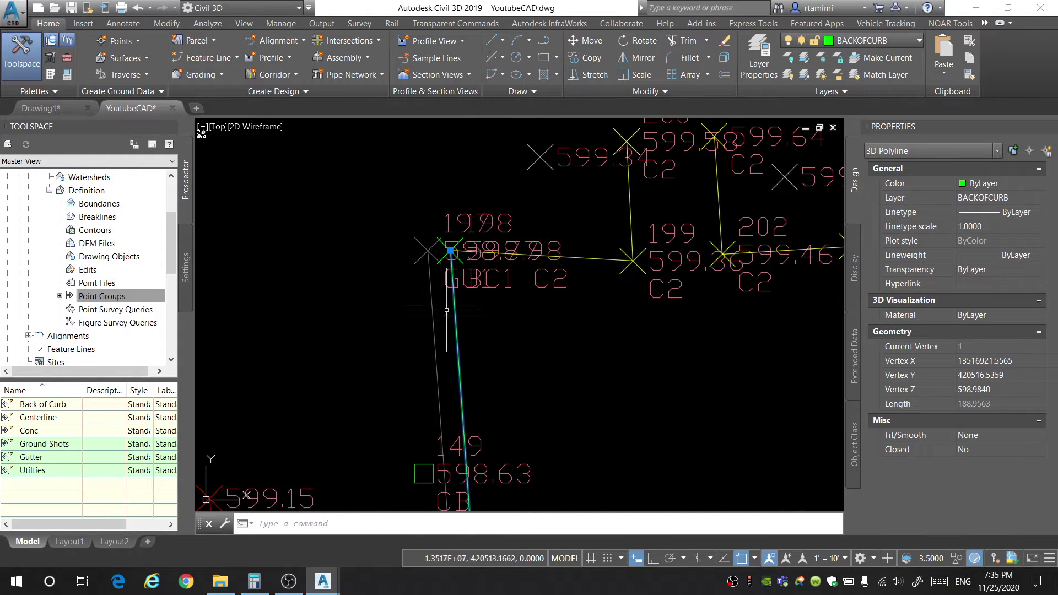
left_click(446, 306)
left_click(416, 321)
left_click(595, 272)
left_click(581, 226)
- Extend the selection to all curb, gutter, centerline and concrete 3D polylines, excluding the building outlines
scroll(577, 255, "down", 4)
middle_click_drag(430, 333, 461, 184)
left_click(472, 236)
left_click(458, 252)
right_click(504, 245)
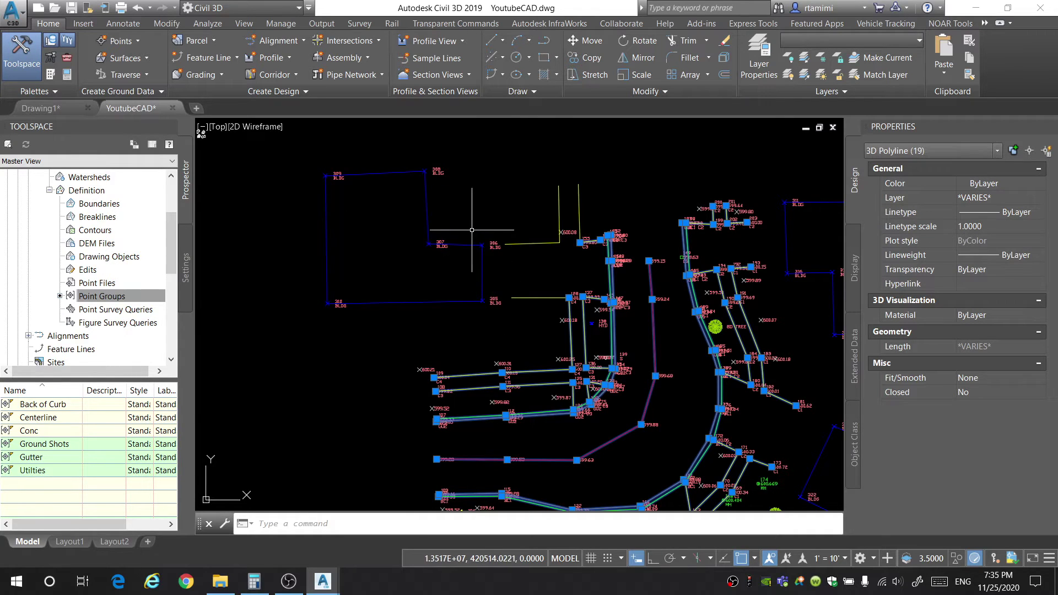
- Add the selected 3D polylines to Topo Surface as Standard breaklines described as Breaklines, with a 1.000' mid-ordinate distance
scroll(472, 232, "up", 4)
middle_click_drag(614, 320, 457, 290)
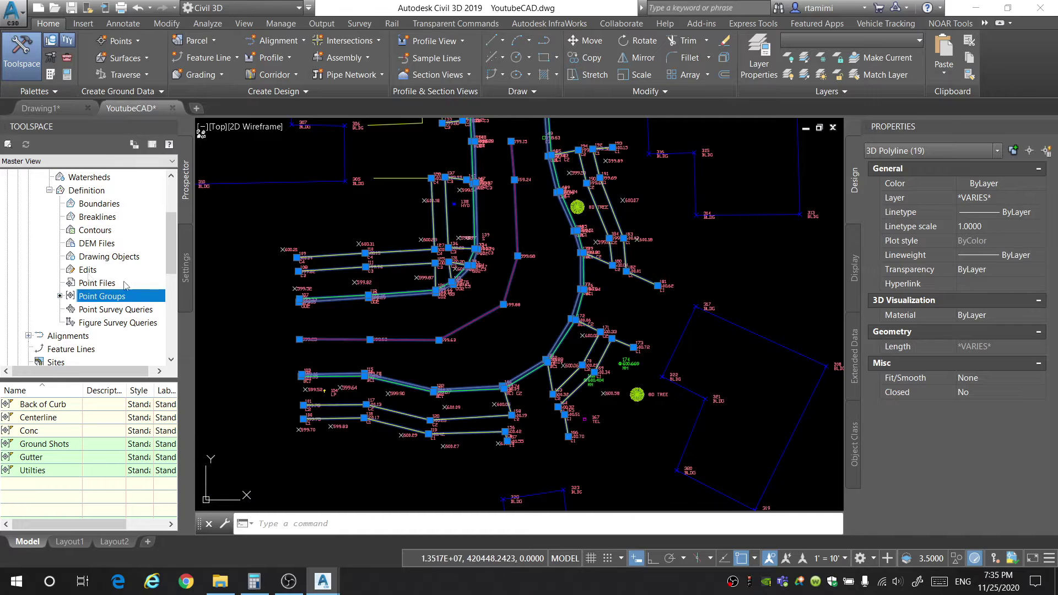
scroll(88, 278, "up", 2)
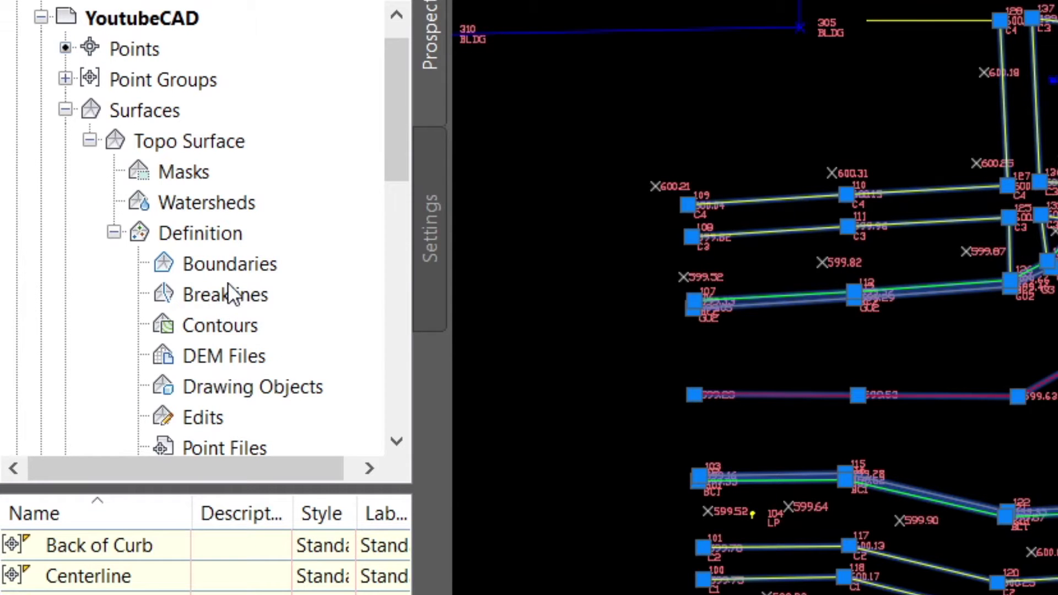
right_click(228, 284)
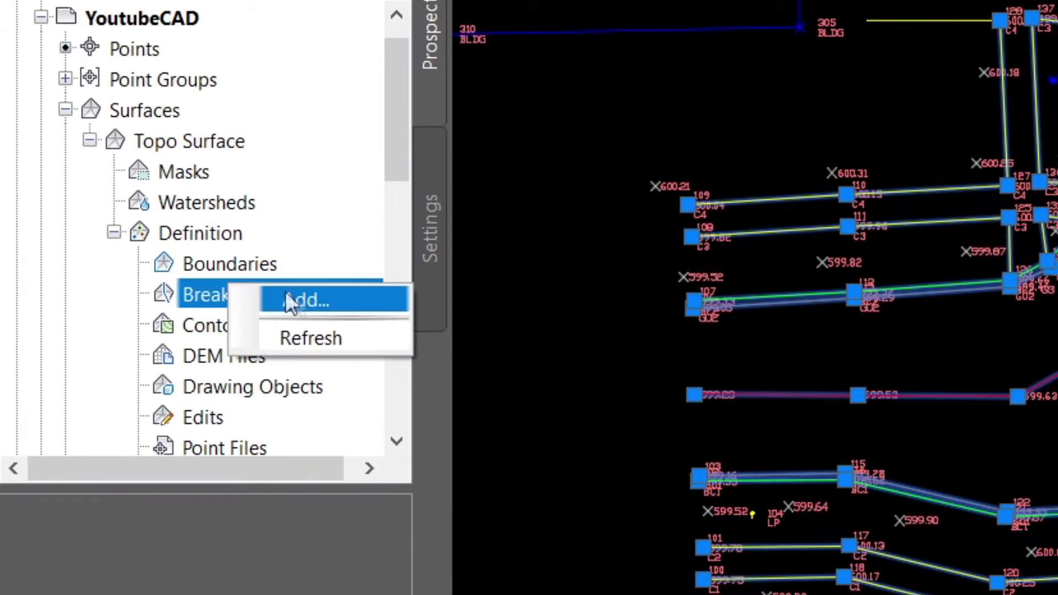
left_click(295, 297)
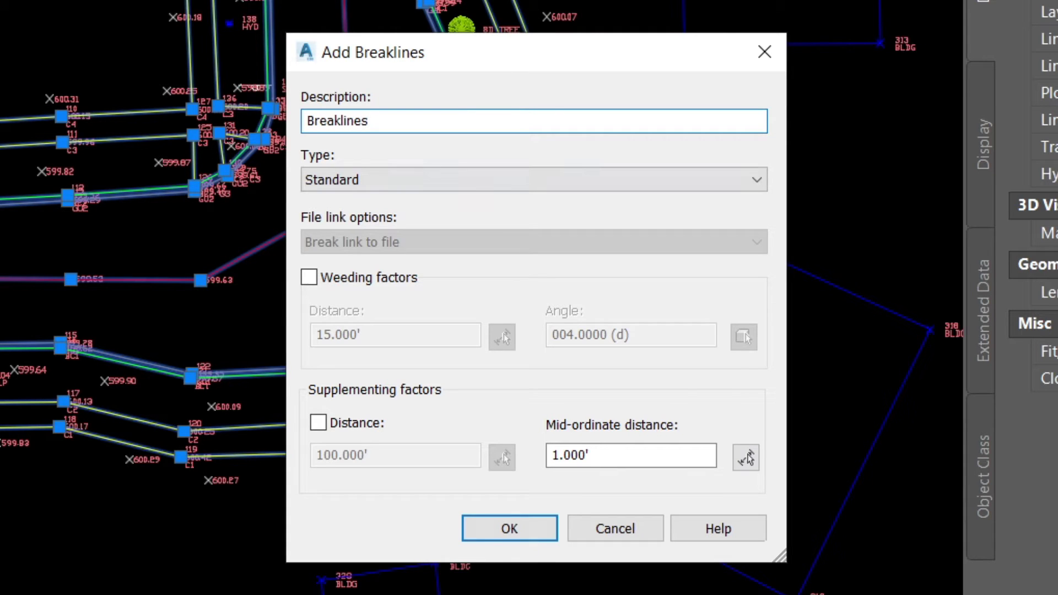
left_click(514, 532)
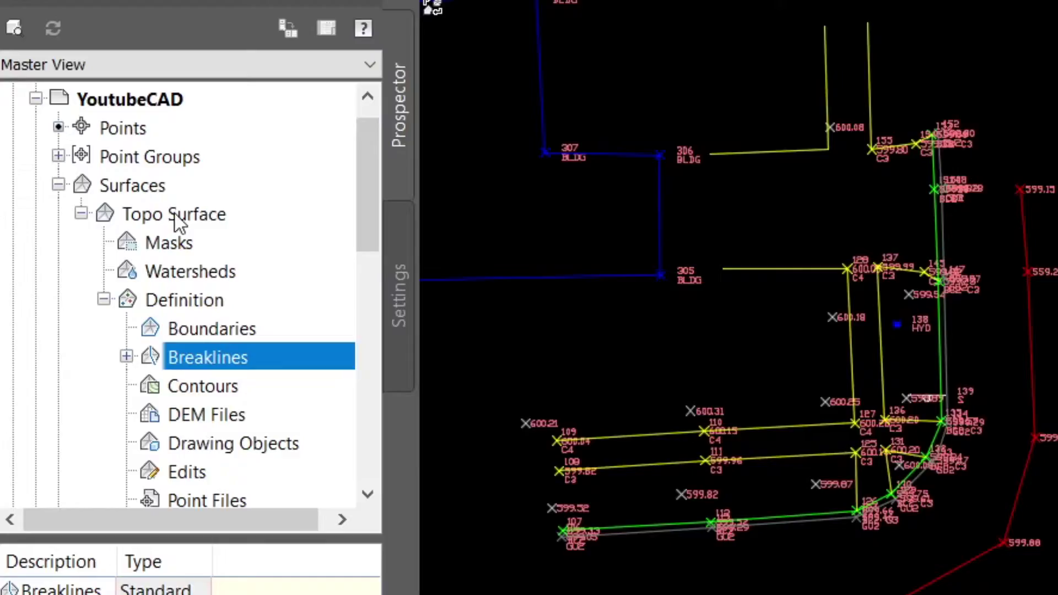
- Edit Topo Surface's Standard style to display points, triangles, border, major contours and minor contours in plan view
right_click(80, 234)
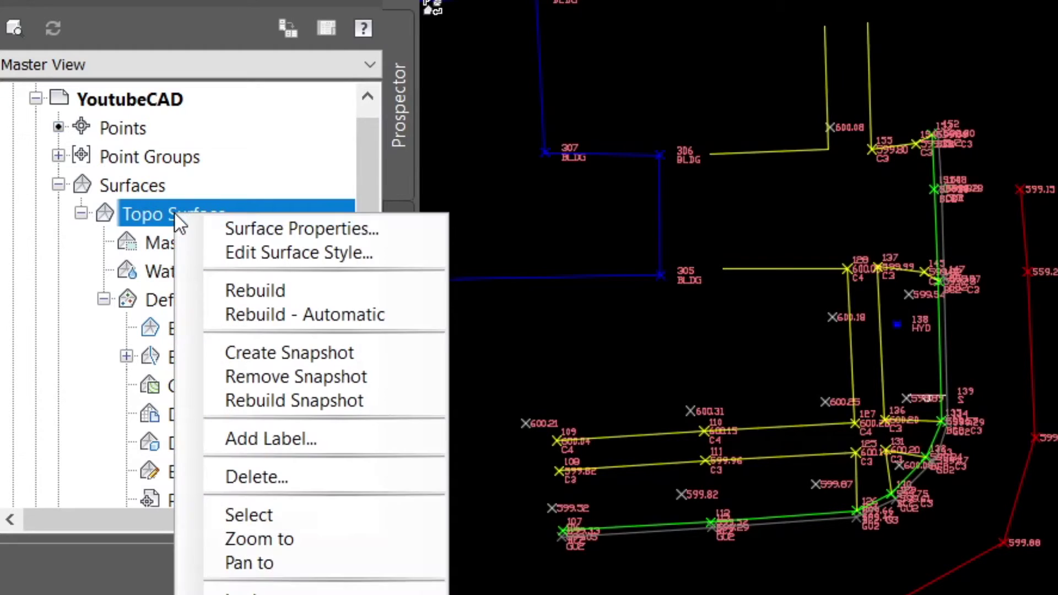
left_click(298, 252)
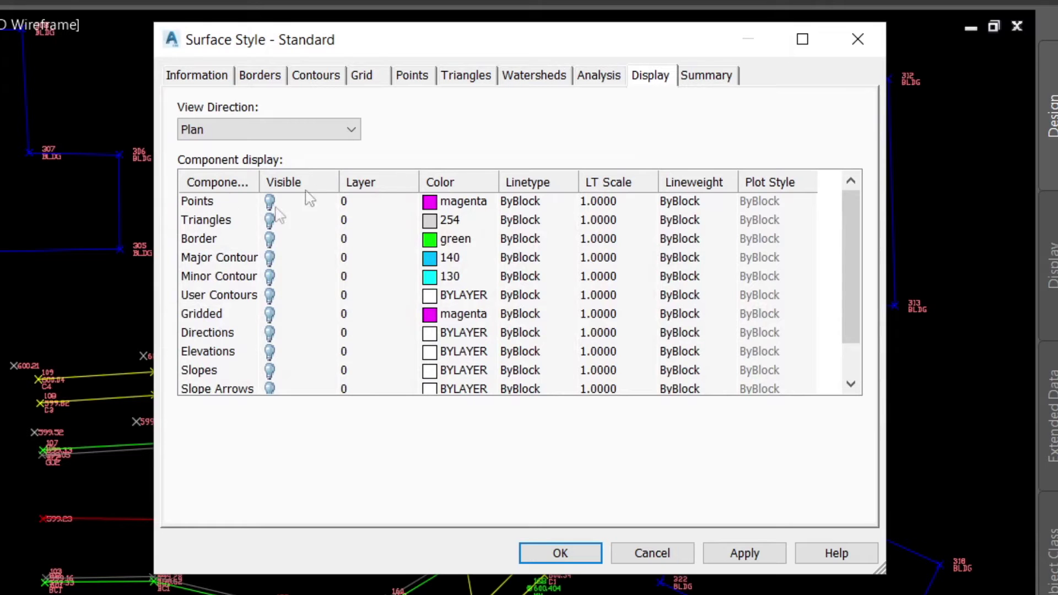
left_click(271, 221)
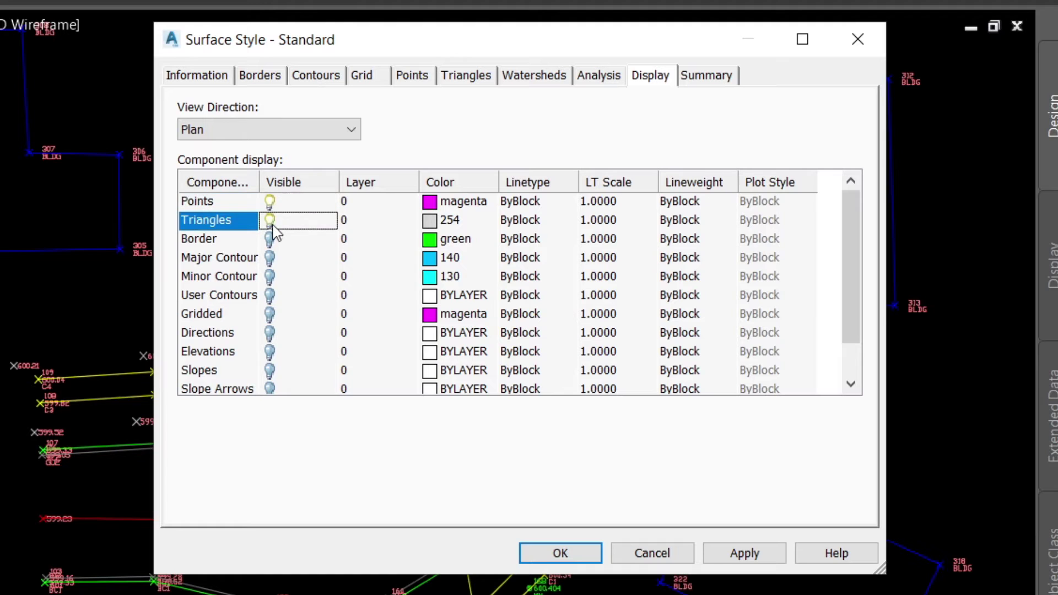
left_click(270, 239)
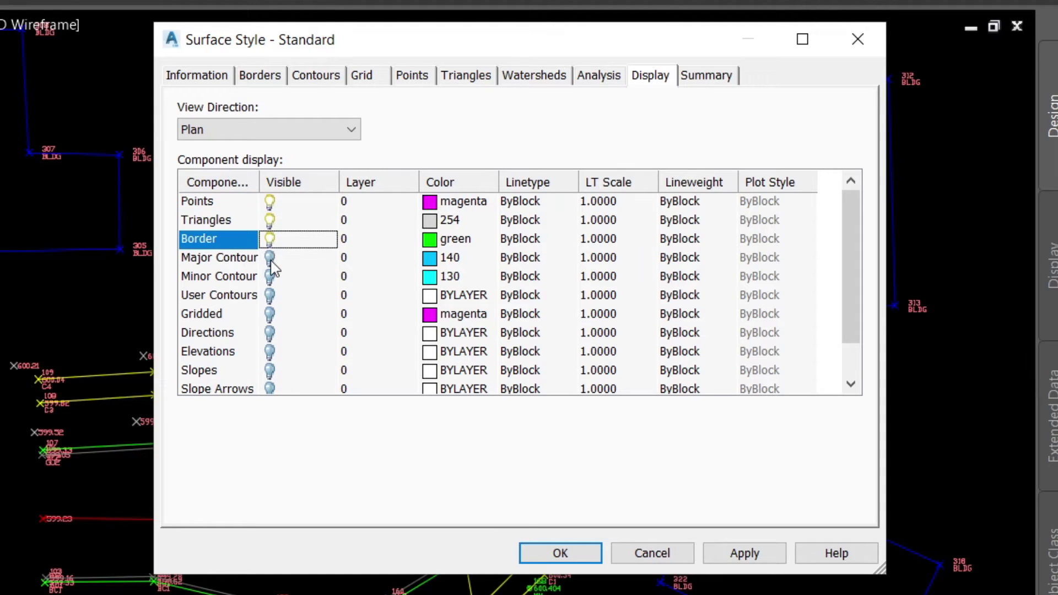
left_click(271, 261)
left_click(271, 280)
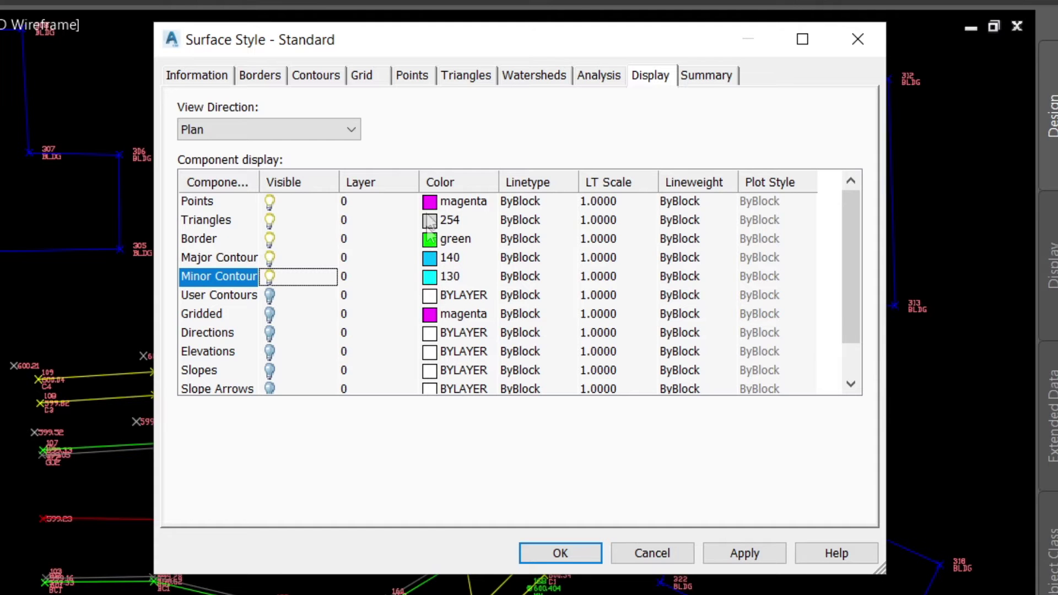
key("Return")
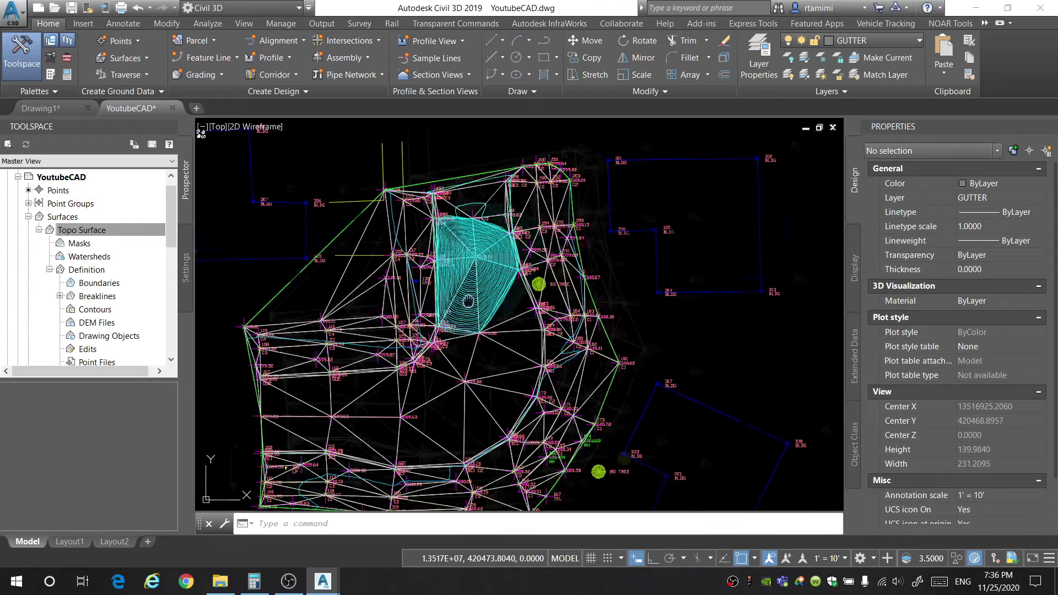
mouse_move(468, 301)
middle_mouse_down()
mouse_move(562, 204)
mouse_move(552, 253)
middle_mouse_up()
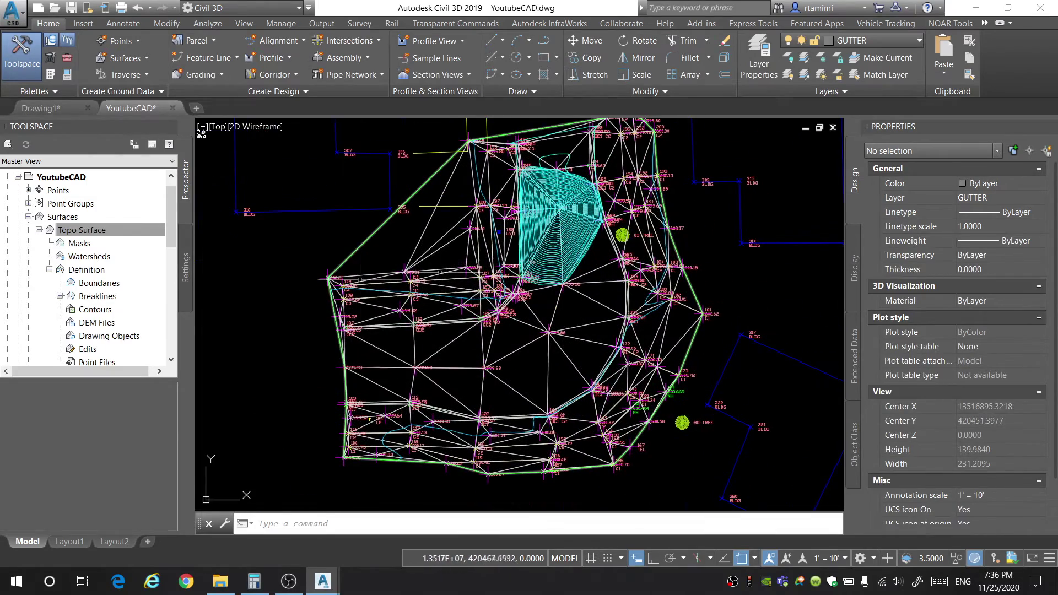
- Examine Topo Surface's triangulation, the spot elevations around 599.88 and the dense contours surrounding the 559.24 point
middle_click_drag(449, 245, 358, 286)
scroll(469, 259, "up", 8)
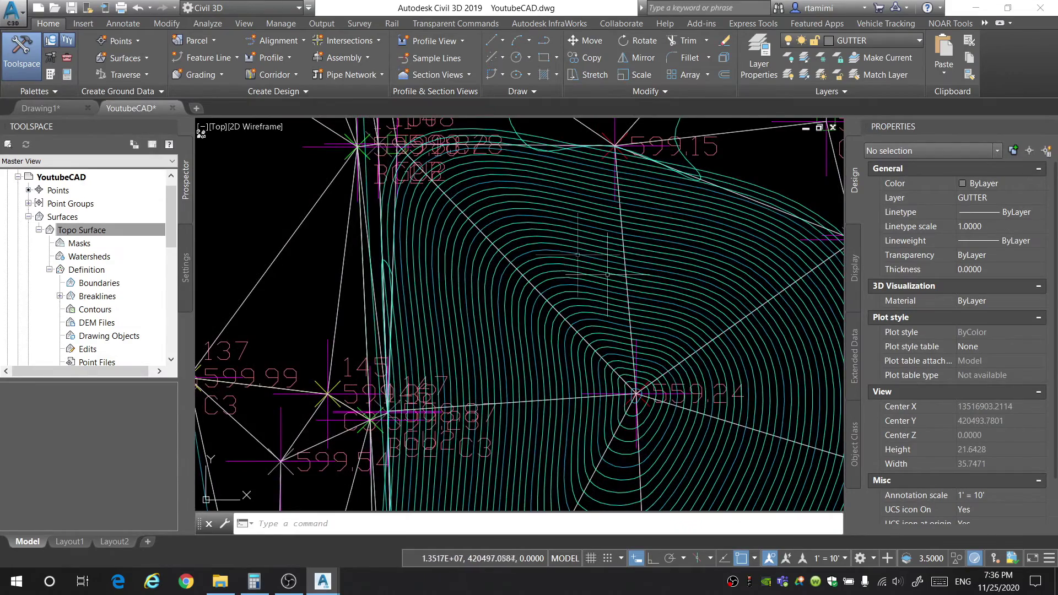
scroll(627, 292, "down", 3)
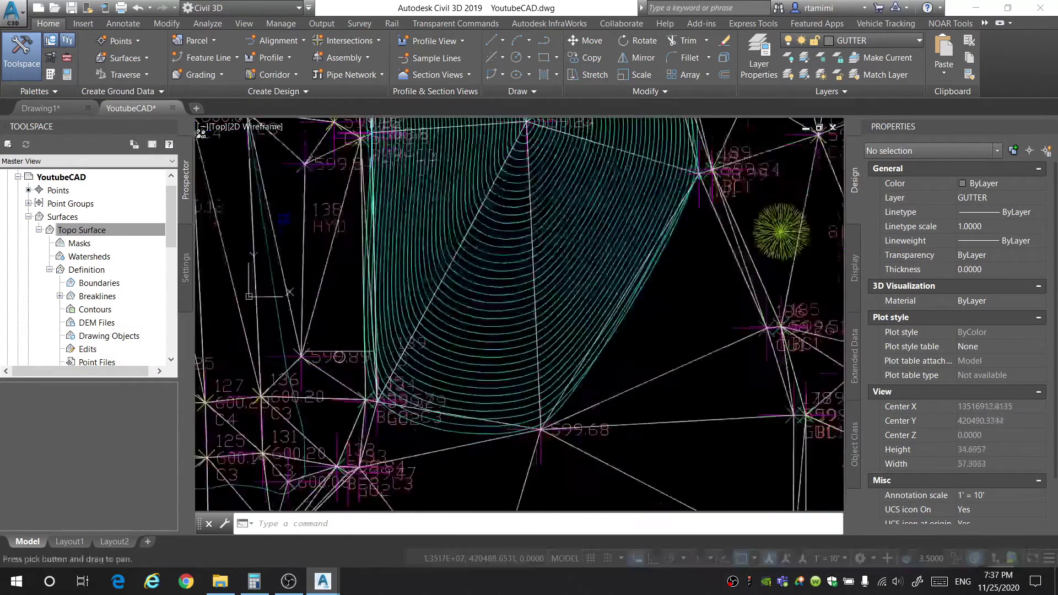
scroll(587, 132, "down", 1)
scroll(510, 380, "up", 1)
middle_click_drag(453, 382, 742, 297)
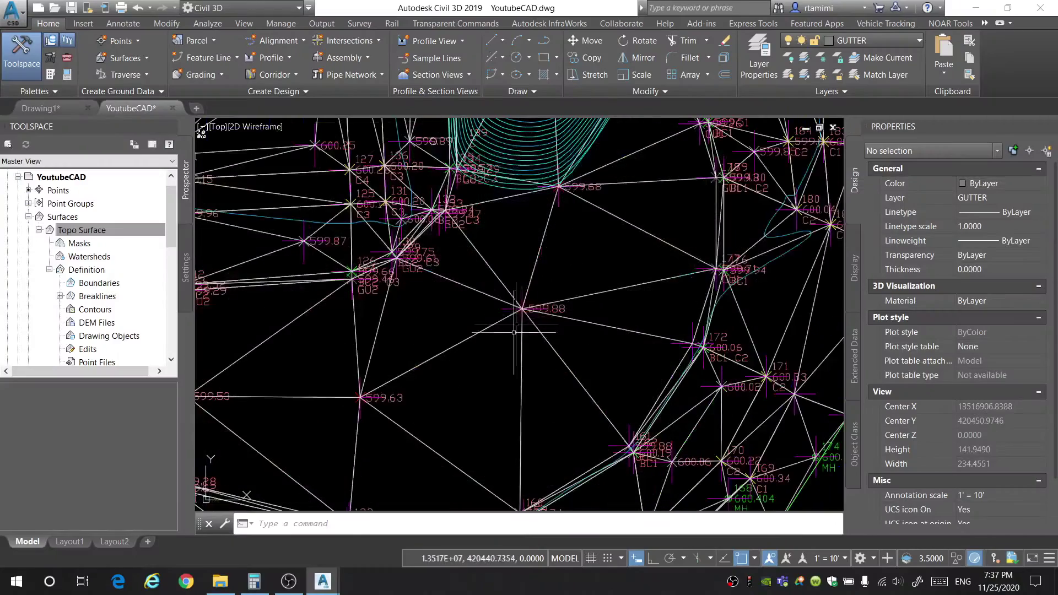
scroll(528, 291, "up", 5)
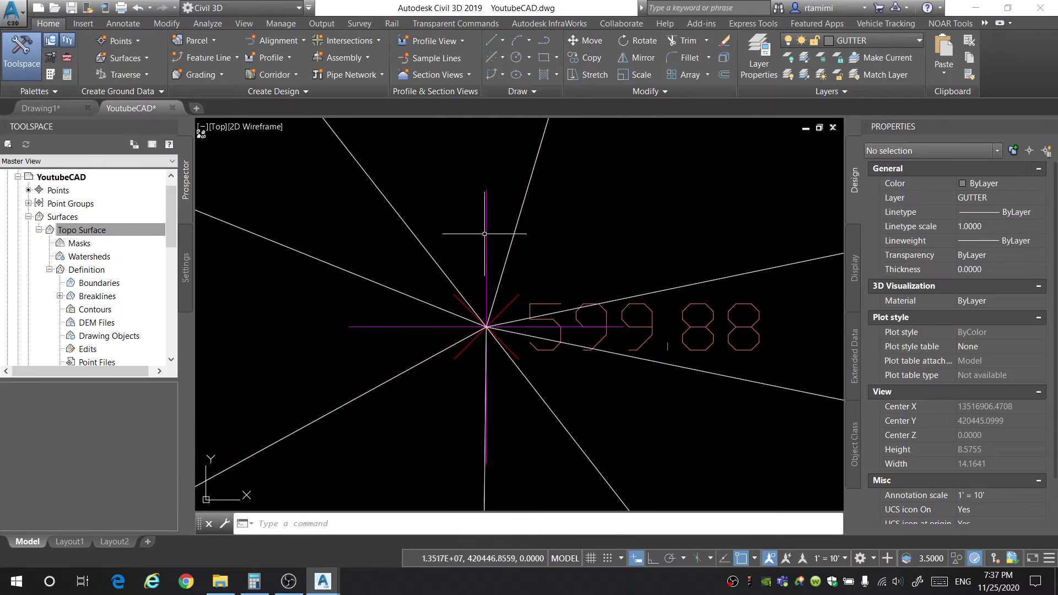
scroll(484, 234, "down", 5)
scroll(706, 293, "up", 5)
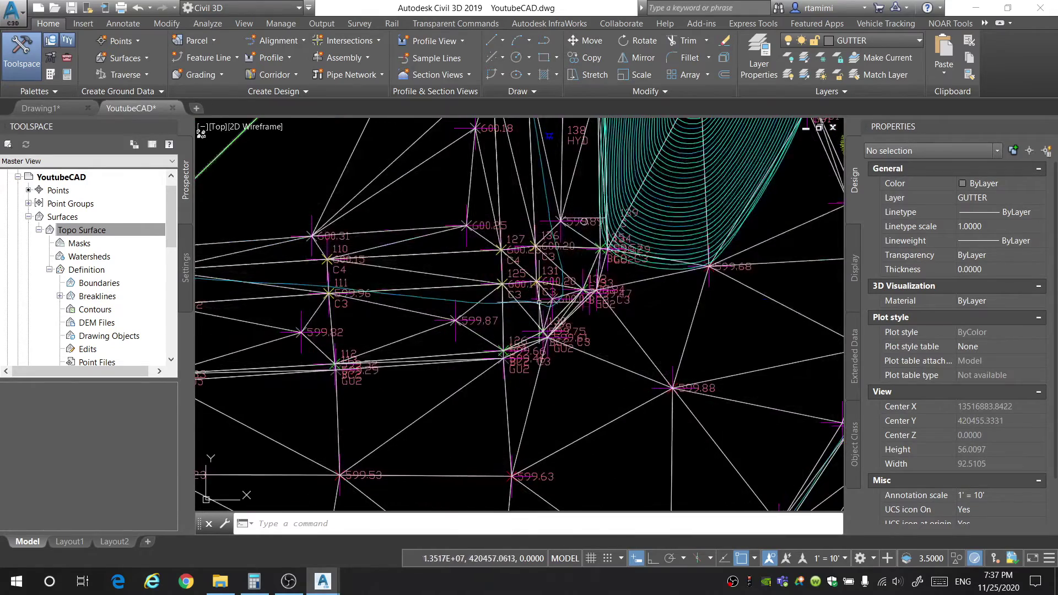
scroll(378, 272, "up", 3)
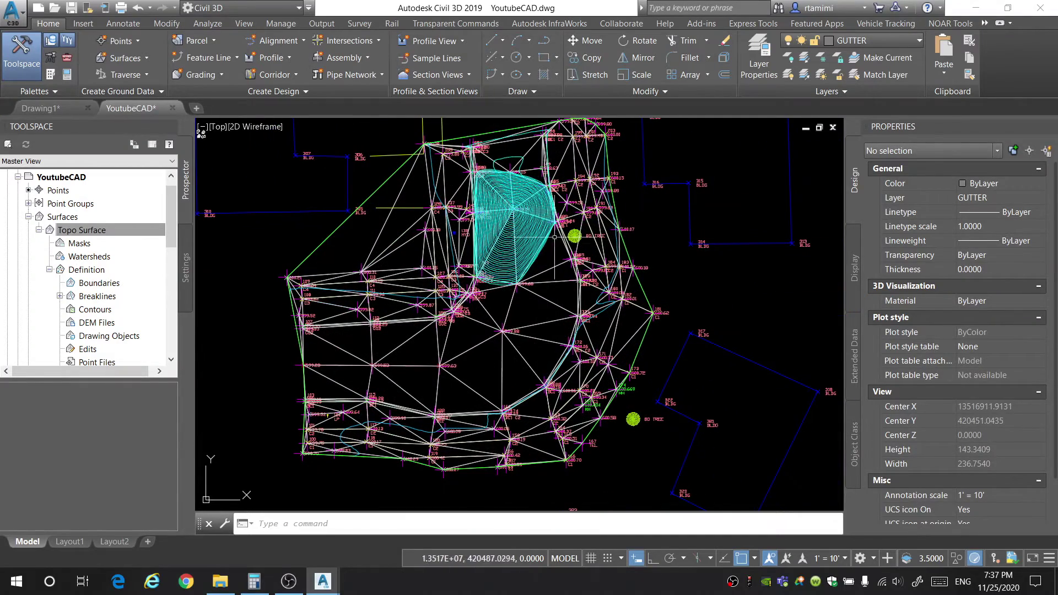
scroll(396, 238, "up", 4)
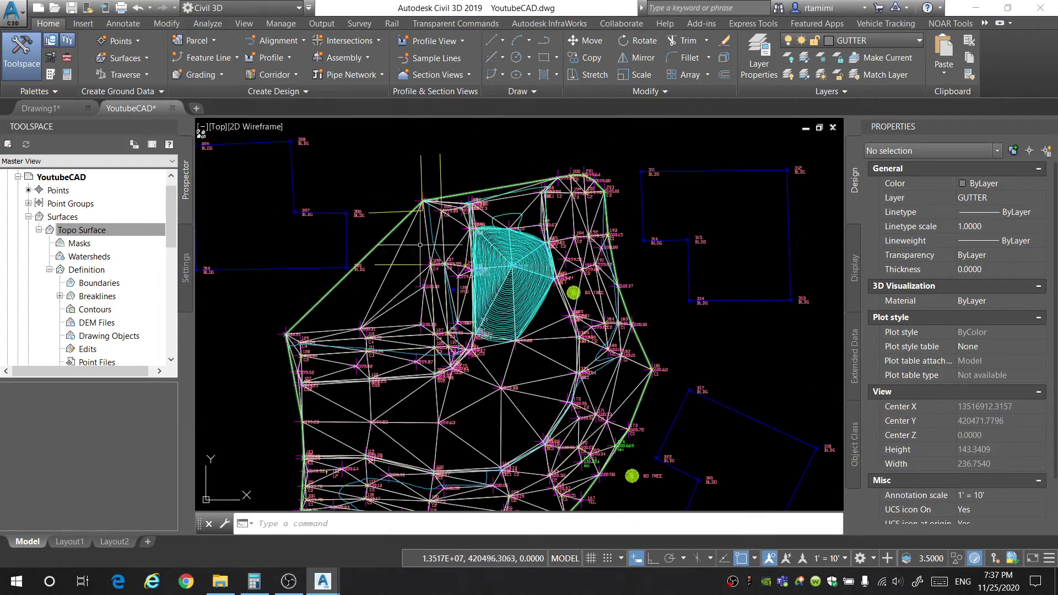
scroll(667, 298, "up", 6)
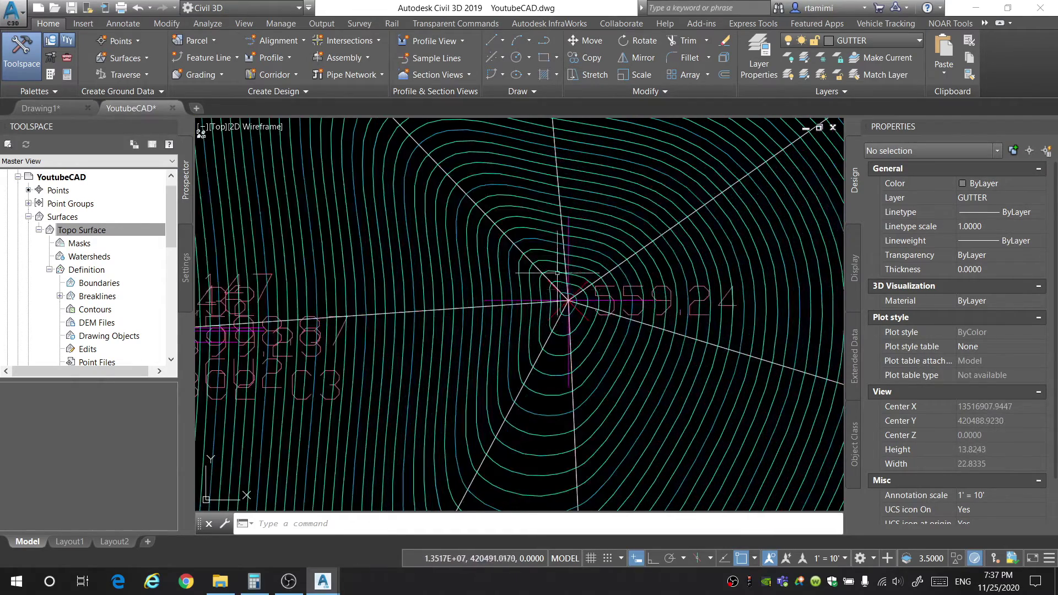
scroll(556, 286, "down", 3)
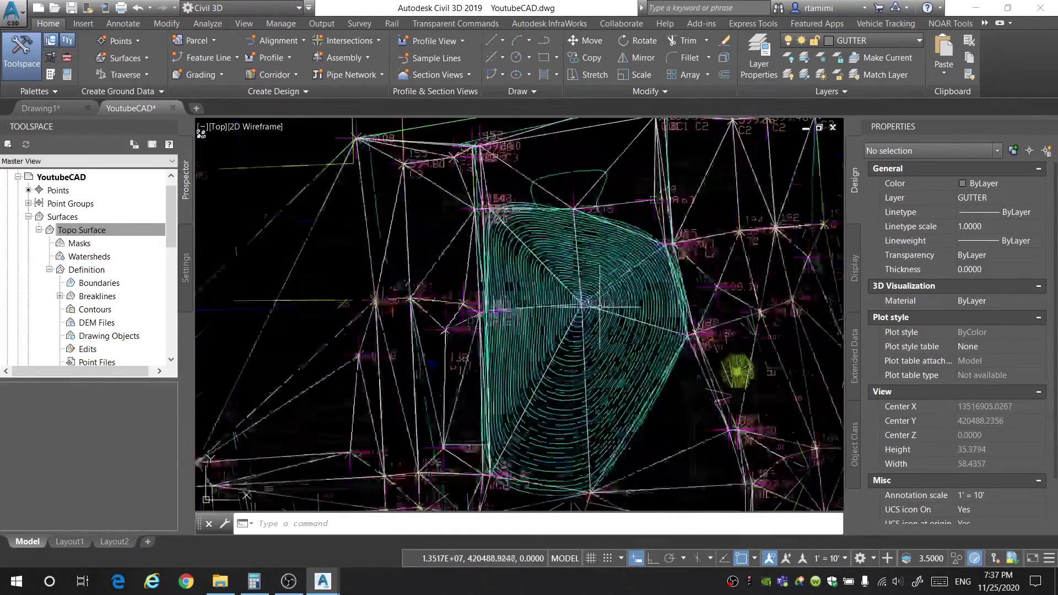
- Inspect Topo Surface in the Object Viewer from tilted and side angles to check the steep low point
middle_click_drag(600, 317, 566, 230)
scroll(593, 249, "up", 4)
scroll(594, 262, "down", 4)
left_click(565, 230)
right_click(571, 248)
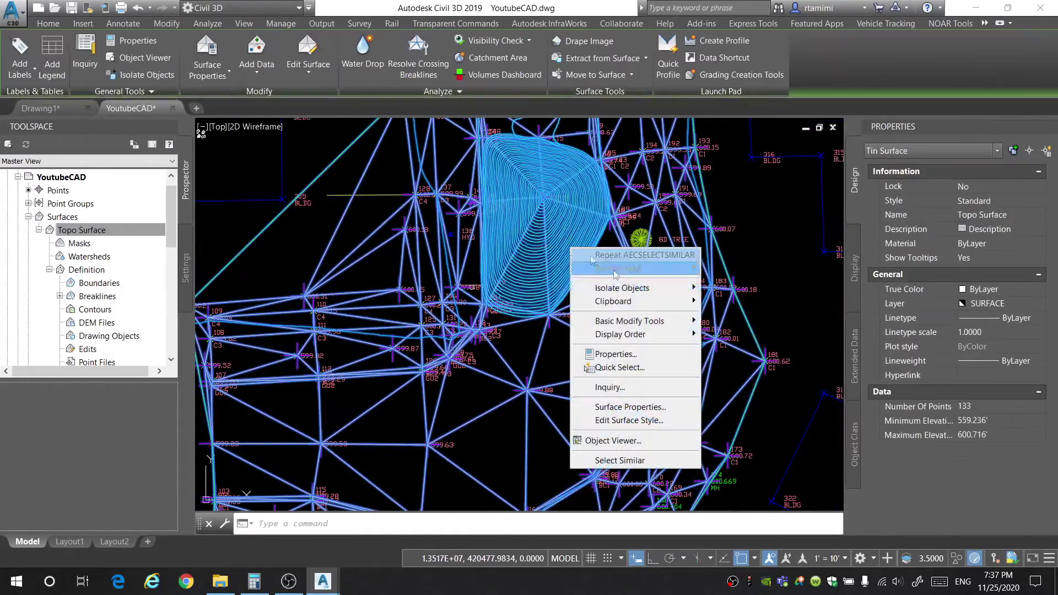
left_click(613, 441)
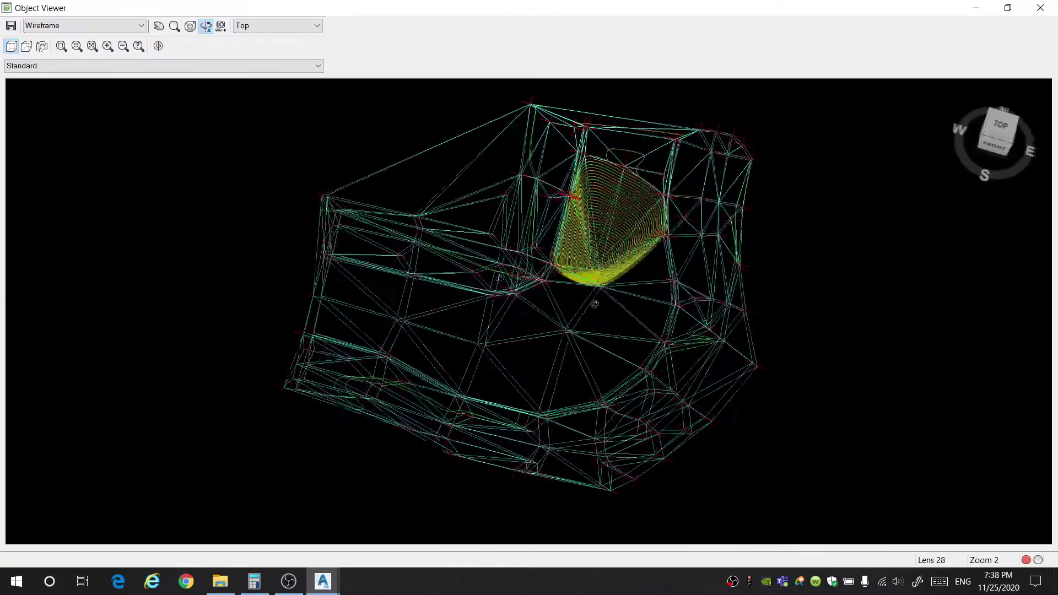
left_click_drag(472, 273, 642, 187)
left_click_drag(558, 254, 616, 313)
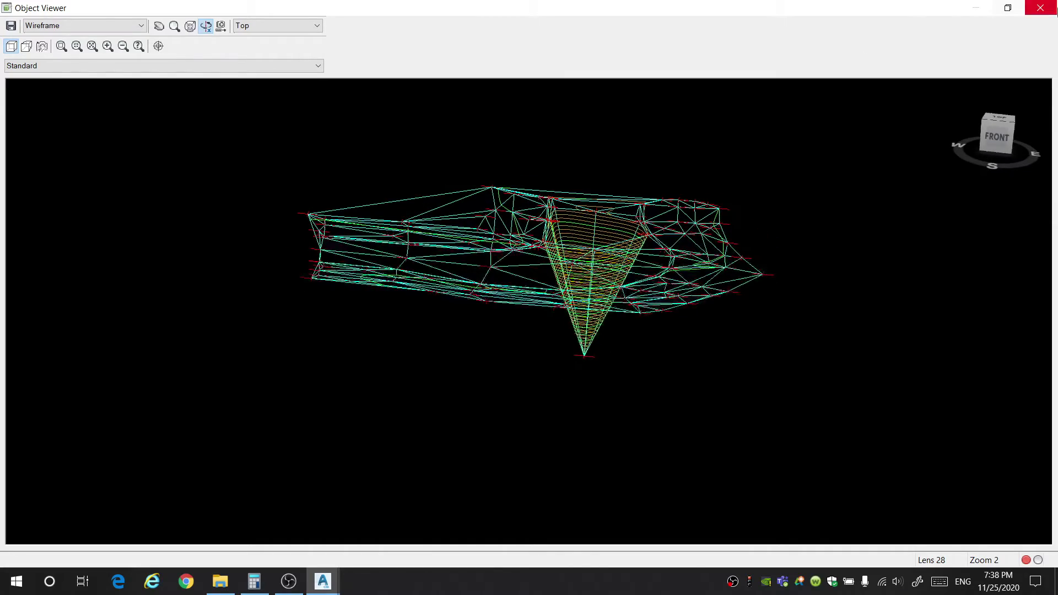
left_click(1040, 8)
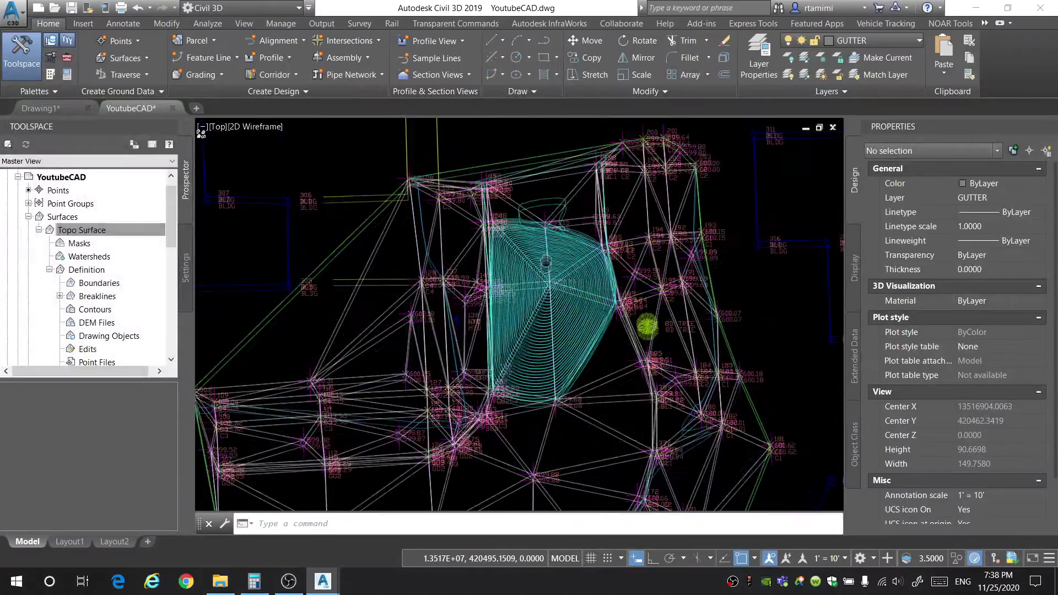
- Try deleting the 559.24 surface point from Topo Surface and undo the deletion
scroll(559, 278, "up", 4)
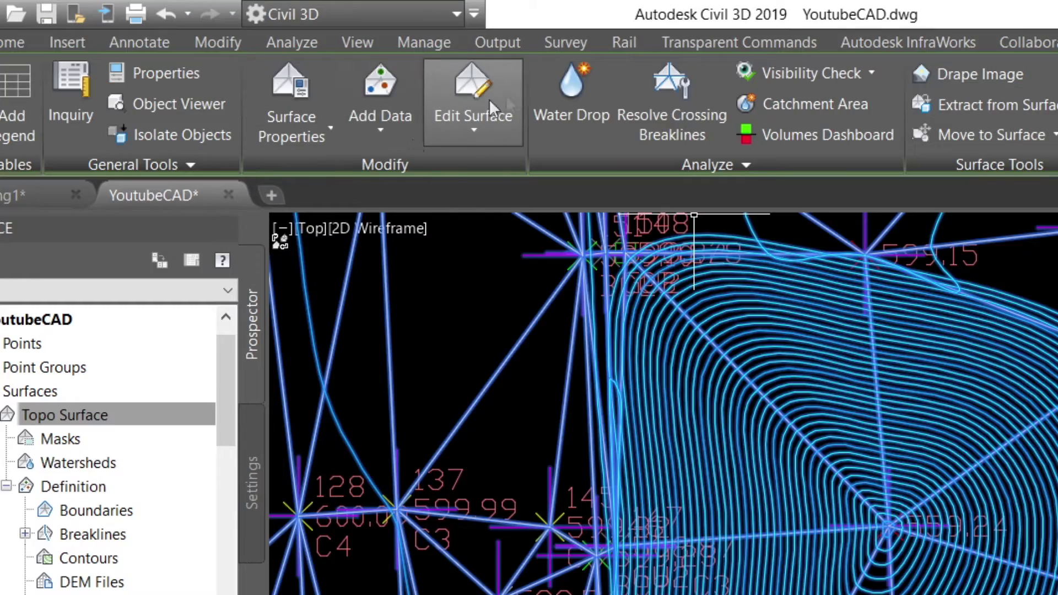
left_click(472, 107)
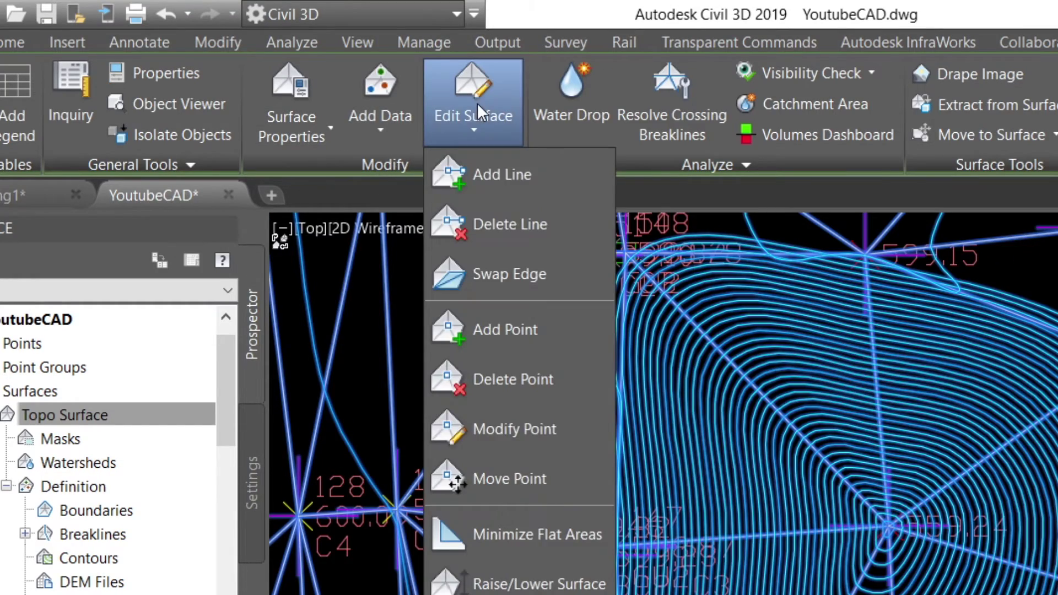
left_click(520, 372)
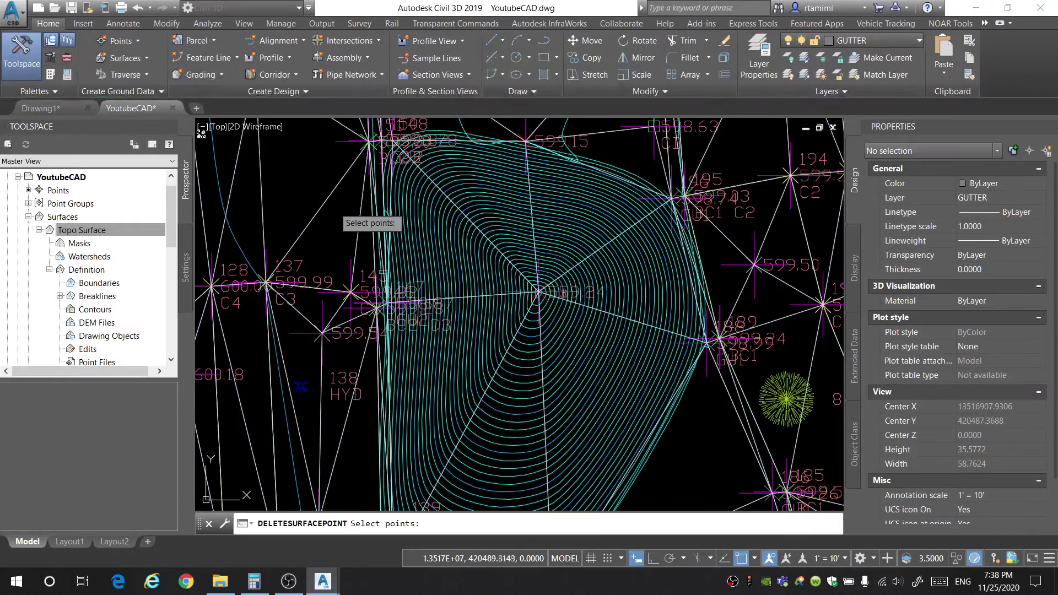
scroll(566, 298, "down", 2)
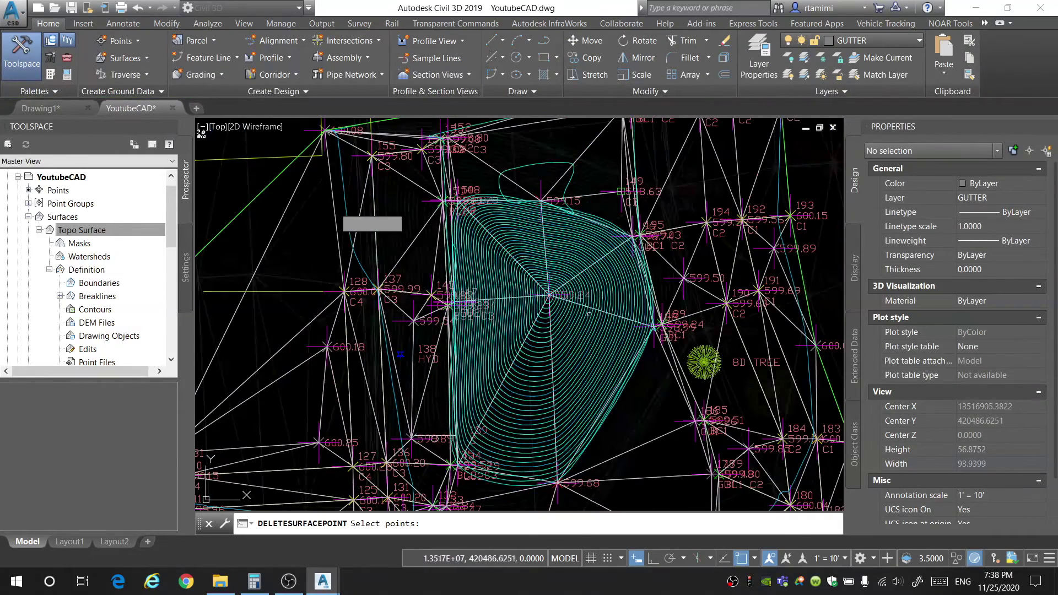
scroll(551, 292, "up", 8)
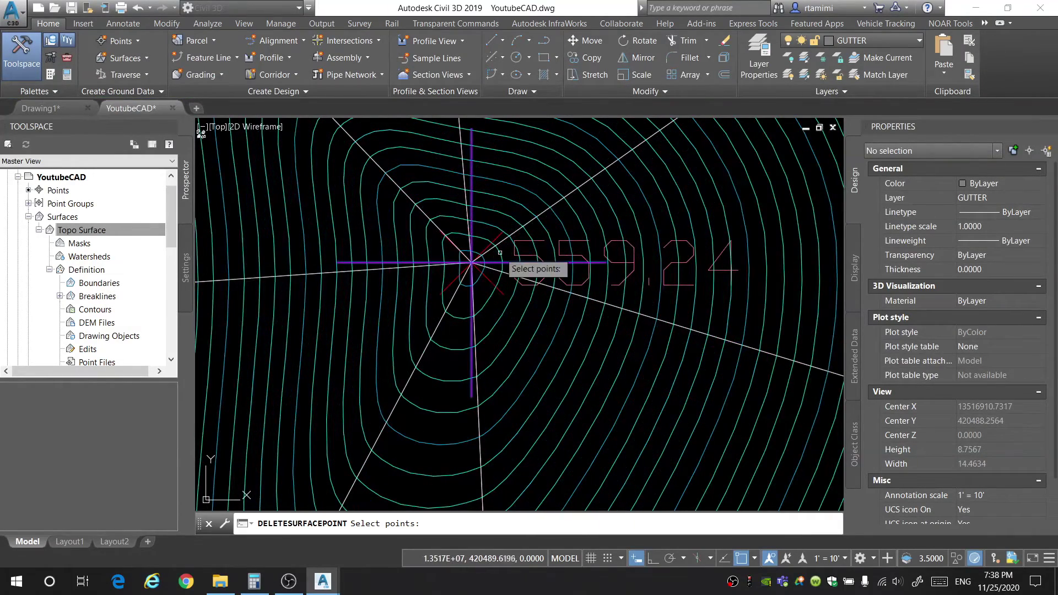
scroll(504, 214, "up", 5)
scroll(509, 255, "down", 5)
middle_click_drag(537, 251, 579, 222)
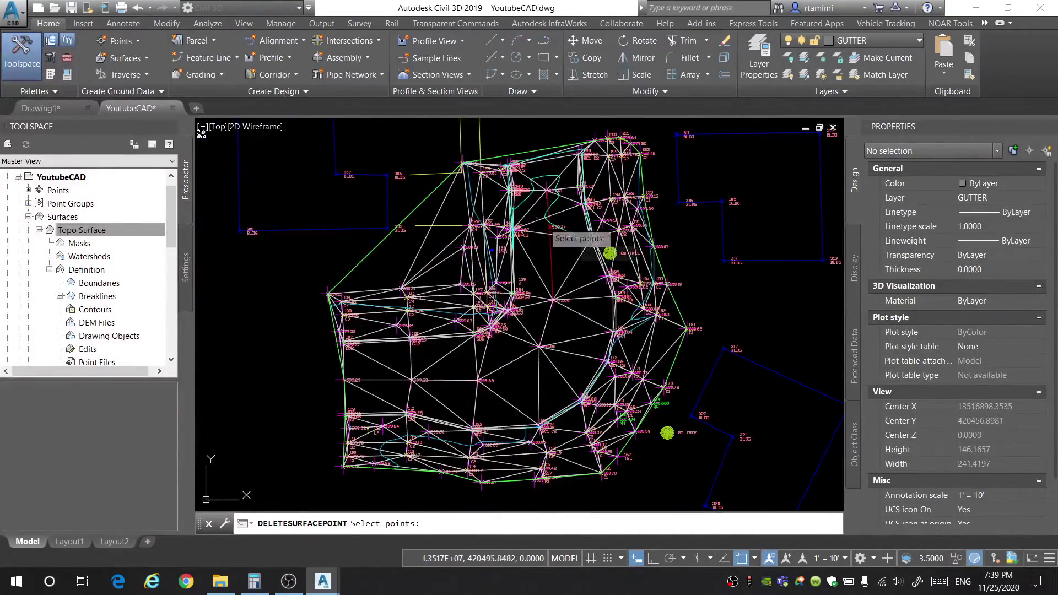
key("Escape")
key("ctrl+z")
- Examine the long outer triangles between building points 305 and 306 and the curb and concrete points
scroll(564, 270, "up", 2)
middle_click_drag(448, 242, 602, 231)
scroll(576, 168, "up", 2)
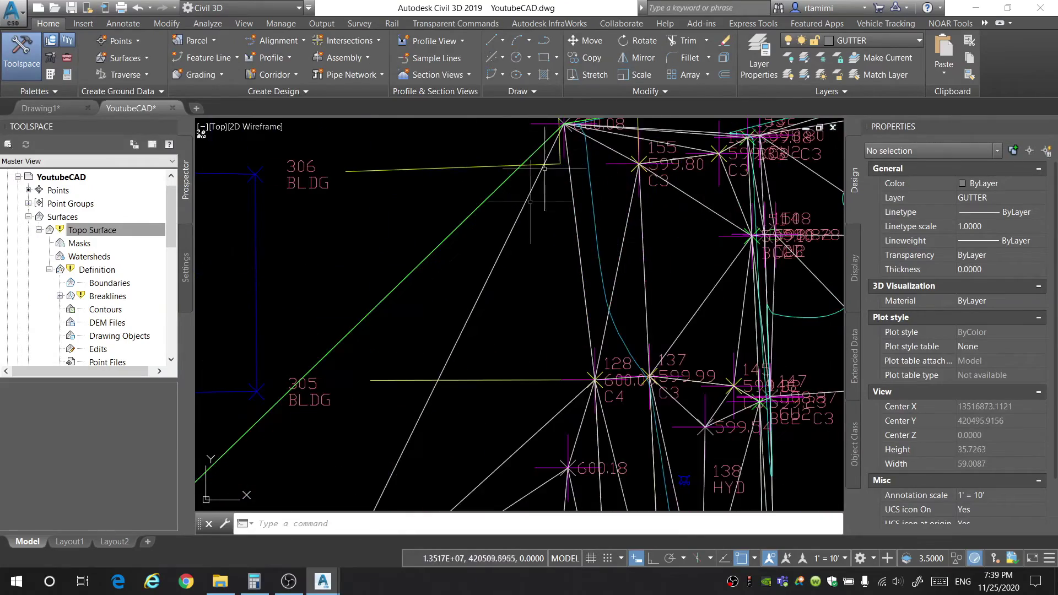
scroll(406, 351, "down", 1)
middle_click_drag(351, 421, 447, 326)
scroll(436, 283, "down", 1)
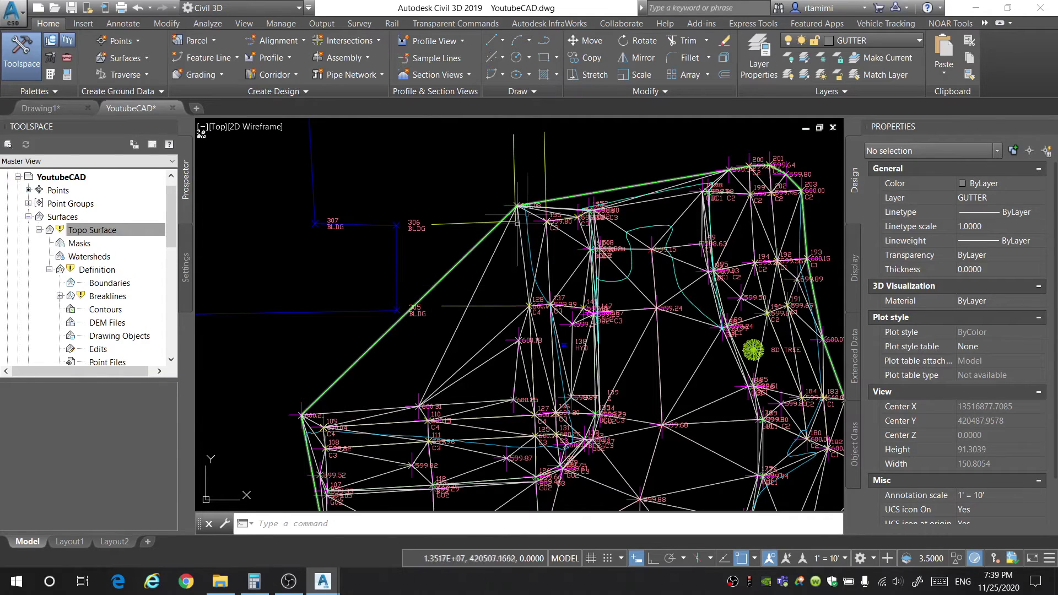
middle_click_drag(466, 281, 343, 208)
middle_click_drag(330, 281, 442, 277)
- Delete the long Topo Surface triangle edges spanning the northwest gap beside building points 305 and 306
left_click(468, 282)
left_click(461, 272)
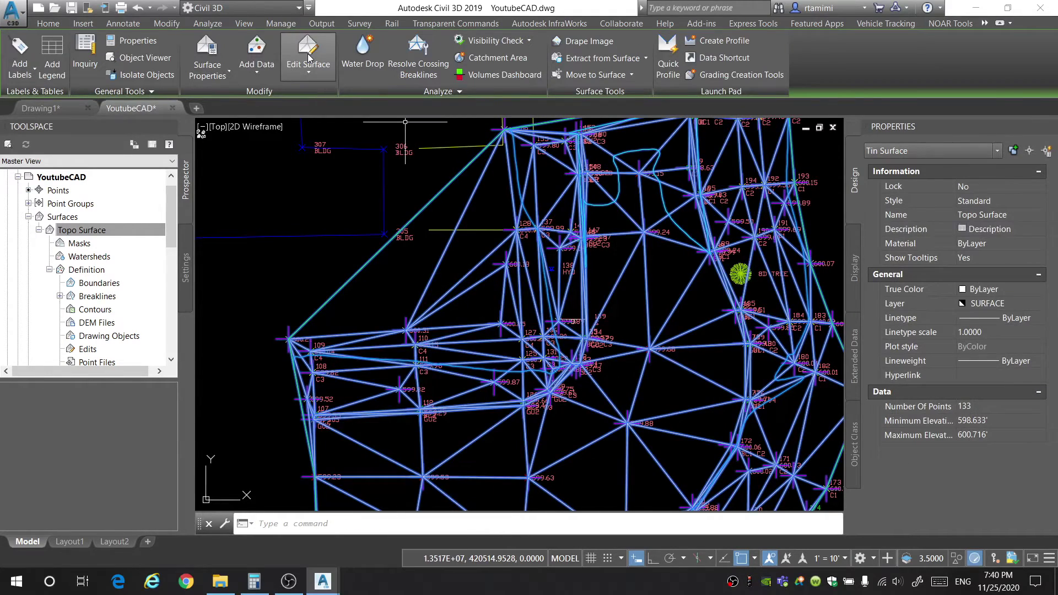
left_click(309, 57)
left_click(347, 116)
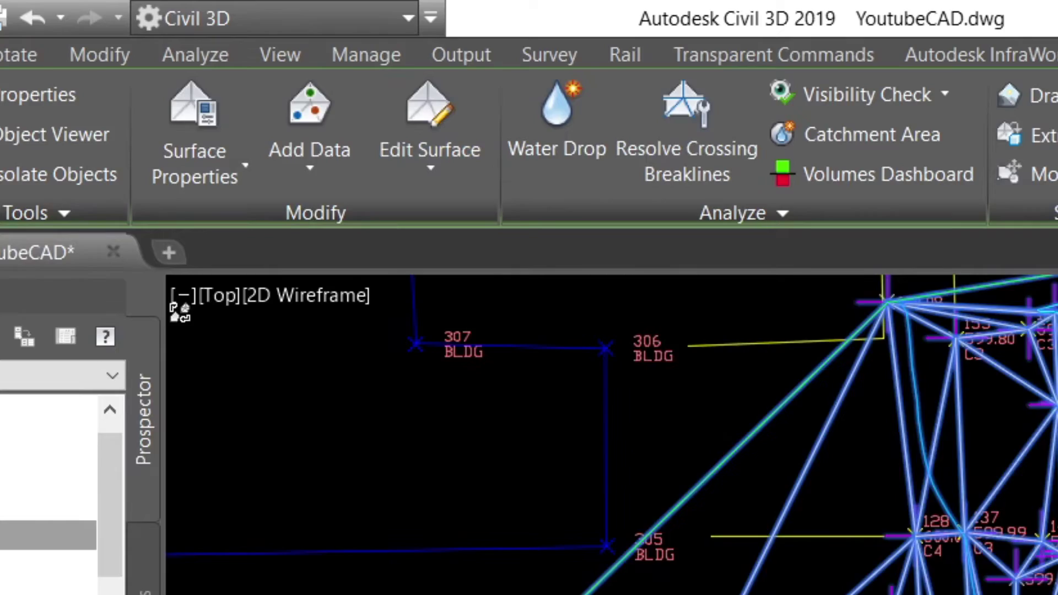
left_click(466, 299)
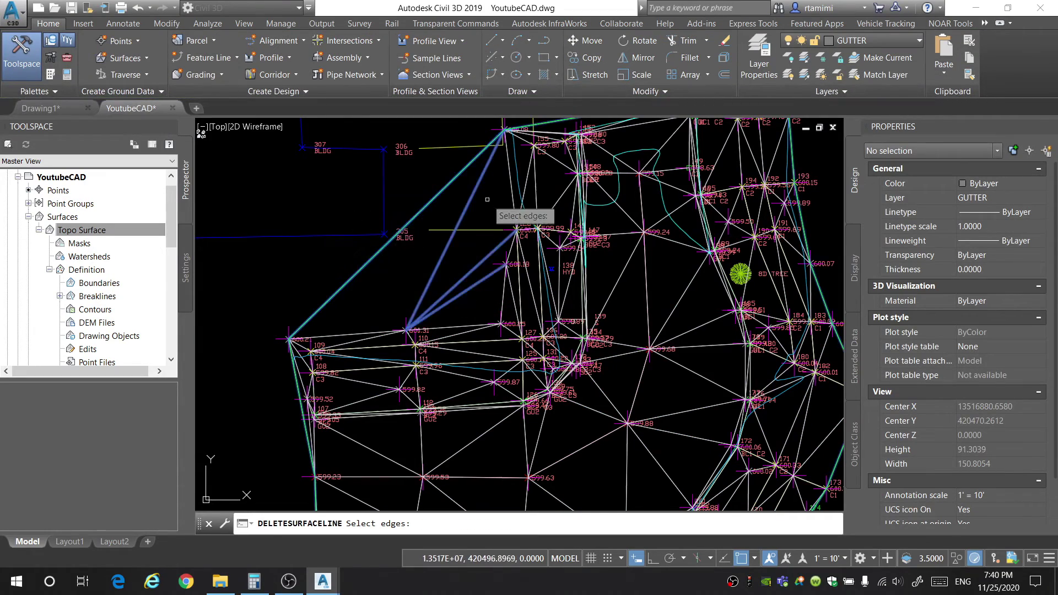
key("Return")
middle_click_drag(478, 245, 456, 295)
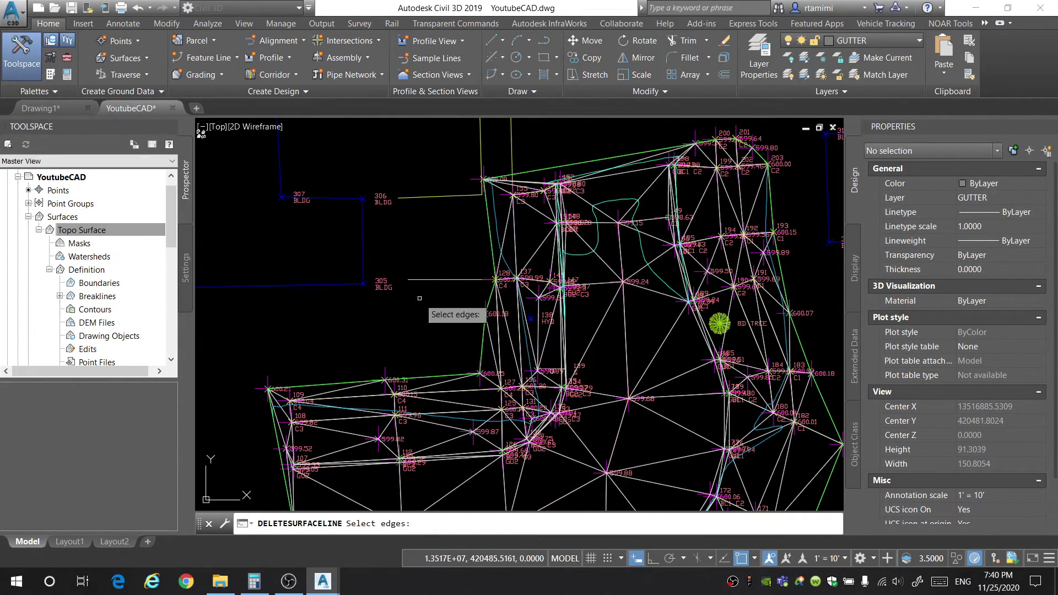
- Continue the Delete Line edit on surplus outer triangle edges along the surface's western and southern perimeter
scroll(419, 298, "up", 6)
left_click(385, 292)
scroll(359, 301, "down", 2)
key("Return")
scroll(394, 209, "down", 4)
mouse_move(384, 302)
middle_mouse_down()
mouse_move(381, 333)
mouse_move(330, 138)
middle_mouse_up()
scroll(445, 302, "up", 4)
left_click(373, 282)
middle_click_drag(837, 317, 349, 269)
middle_click_drag(674, 259, 341, 381)
scroll(341, 381, "down", 2)
- Delete the outer triangle edges along the northern boundary between the 600.08 point and the points beyond 198
middle_click_drag(454, 234, 433, 409)
middle_click_drag(530, 235, 487, 456)
middle_click_drag(479, 282, 524, 454)
middle_click_drag(493, 326, 510, 443)
middle_click_drag(477, 225, 694, 277)
middle_click_drag(510, 257, 628, 227)
scroll(542, 255, "up", 2)
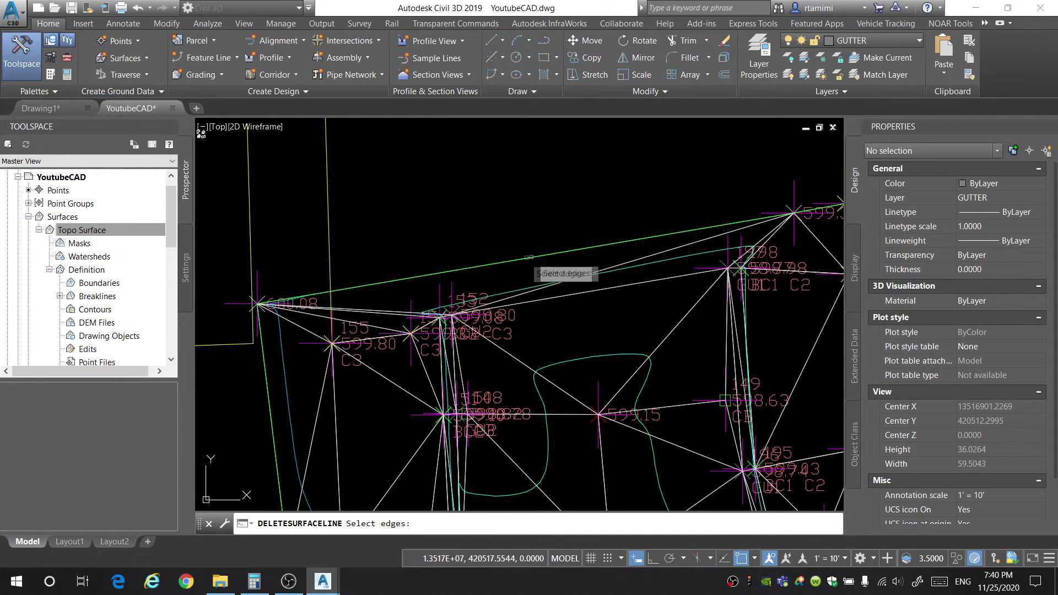
left_click(489, 226)
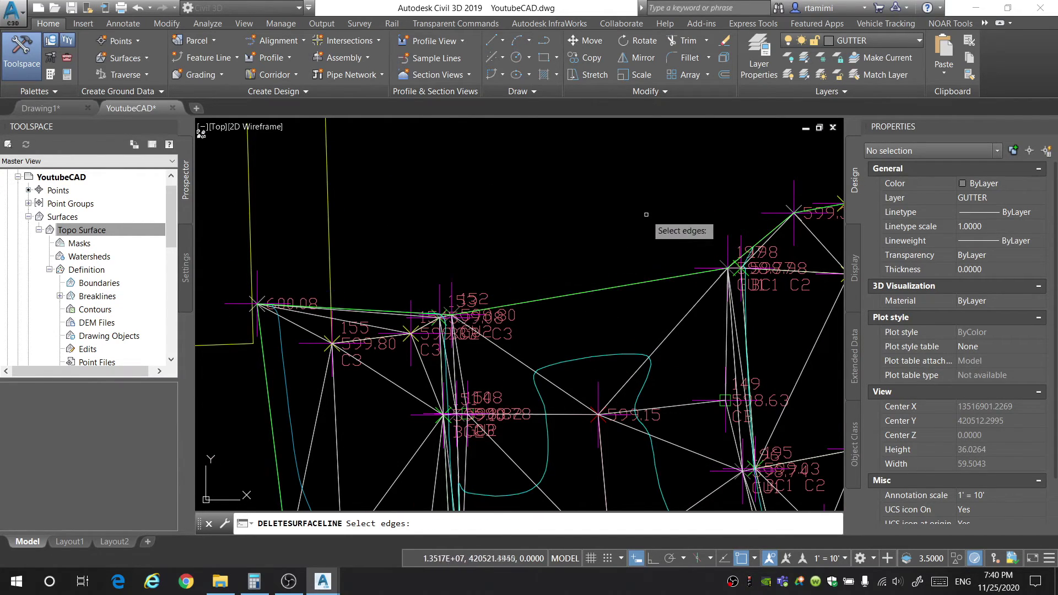
- Check the rest of Topo Surface's perimeter and its triangles for stray edges, and end the edge deletion
middle_click_drag(702, 219, 531, 196)
scroll(524, 201, "down", 1)
middle_click_drag(280, 454, 502, 257)
mouse_move(506, 186)
middle_mouse_down()
mouse_move(519, 331)
mouse_move(553, 248)
middle_mouse_up()
middle_click_drag(571, 344, 480, 200)
middle_click_drag(576, 315, 540, 282)
middle_click_drag(731, 425, 564, 359)
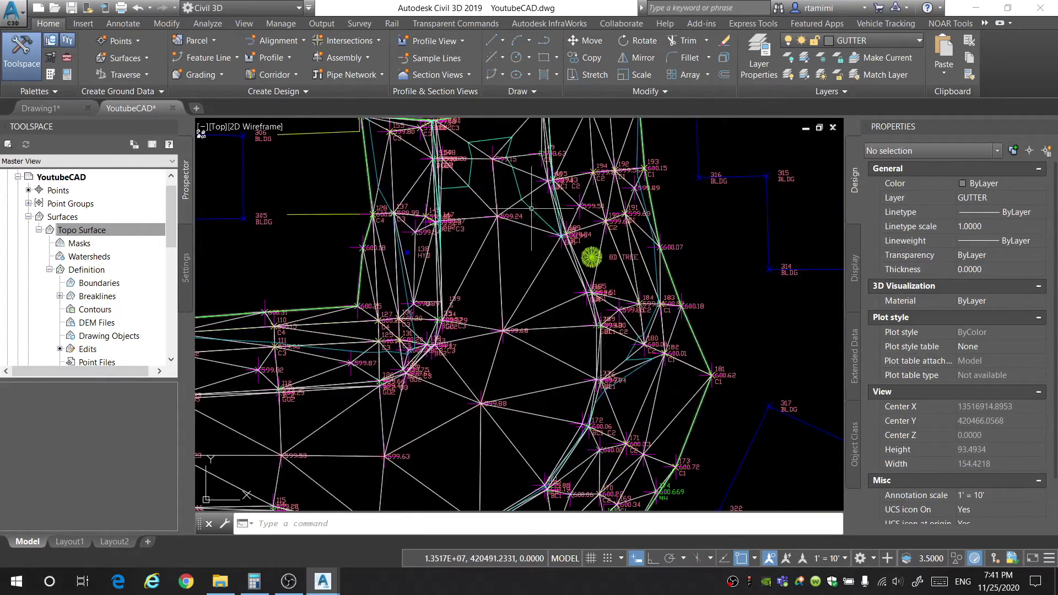
middle_click_drag(528, 158, 544, 262)
scroll(544, 262, "up", 3)
scroll(432, 209, "up", 6)
scroll(478, 272, "down", 8)
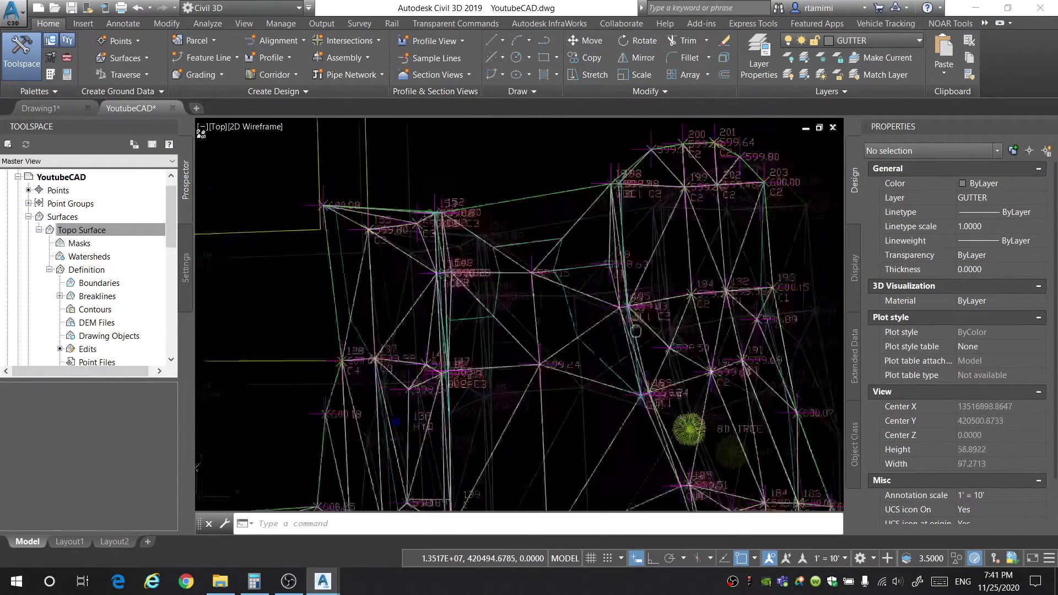
- Edit Topo Surface's Standard style to smooth contours by adding vertices, with smoothing at its maximum
scroll(597, 421, "down", 1)
scroll(519, 272, "up", 6)
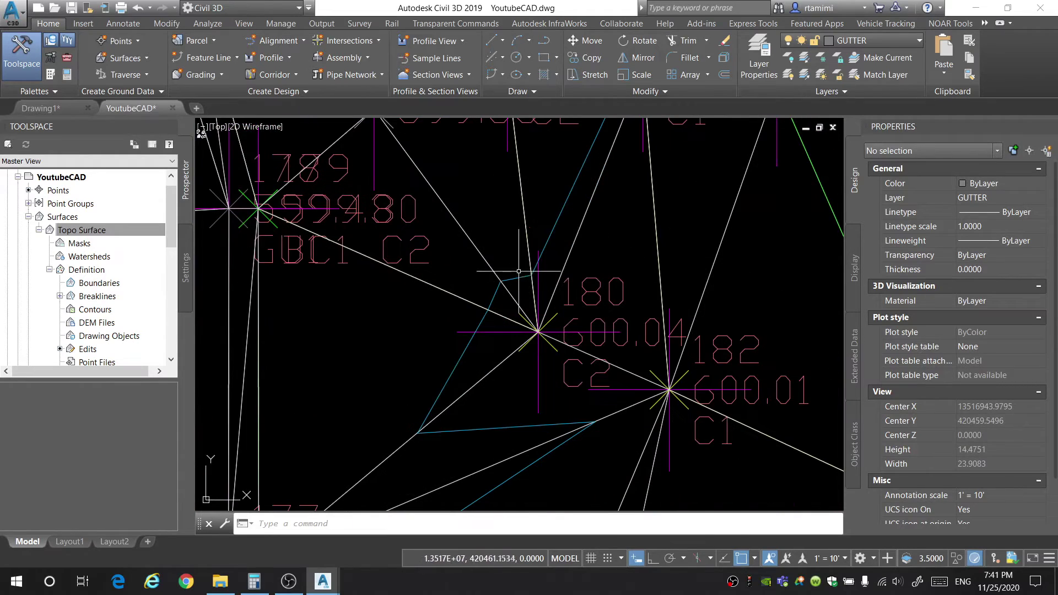
left_click(519, 277)
right_click(497, 234)
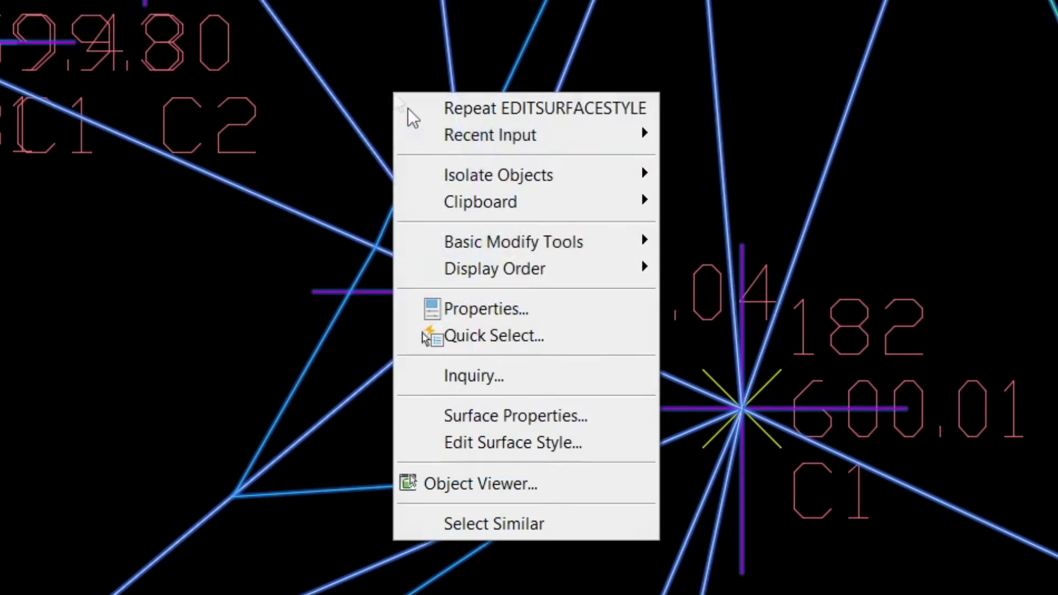
left_click(497, 441)
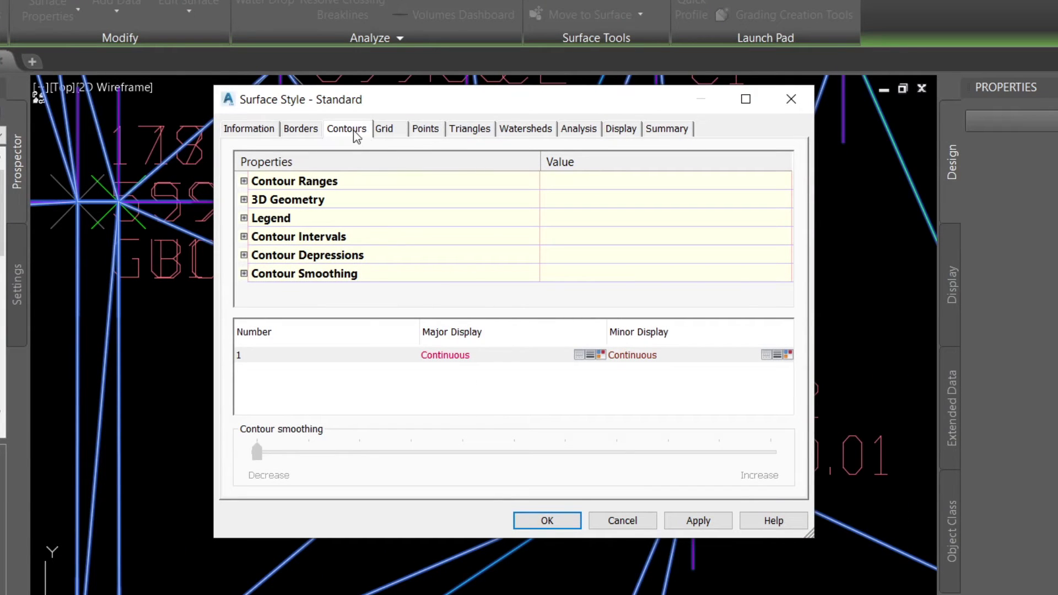
left_click(243, 273)
left_click(579, 292)
left_click(572, 290)
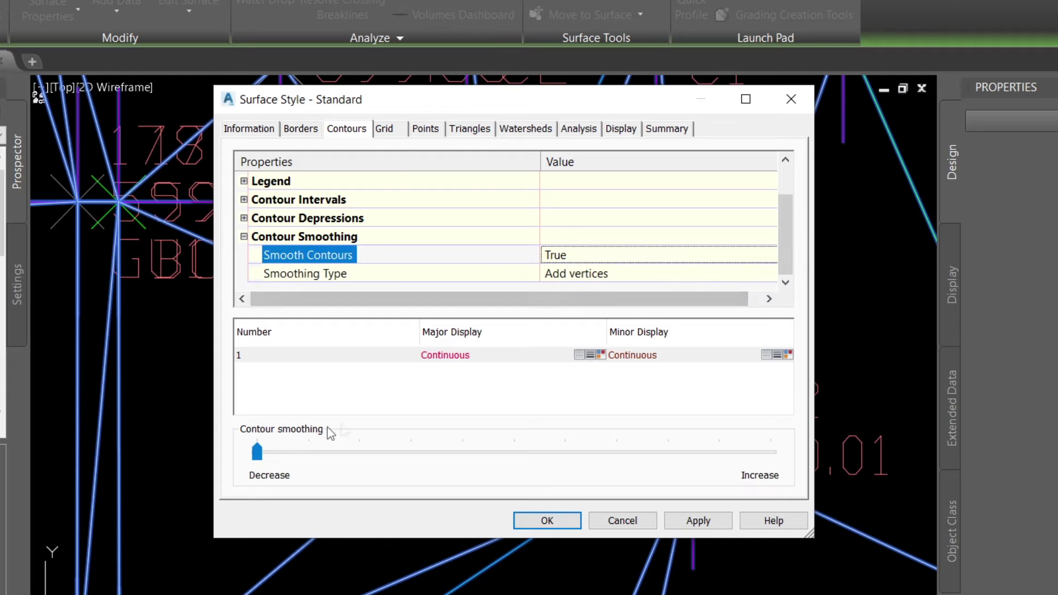
left_click(261, 451)
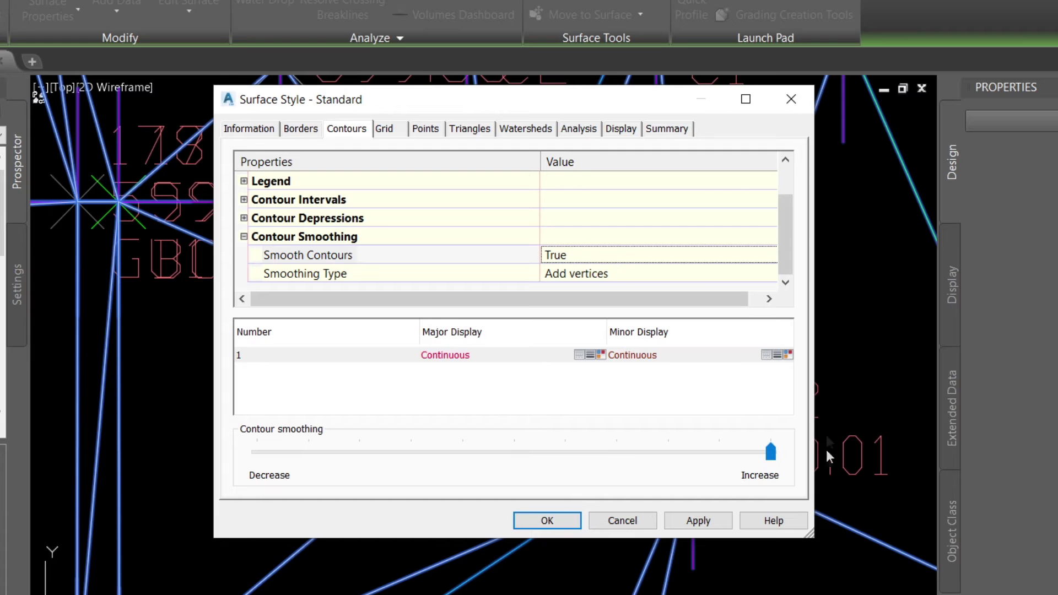
- Set the Standard style's contour intervals to 1.000' minor and 5.000' major, and accept the surface style
left_click(244, 200)
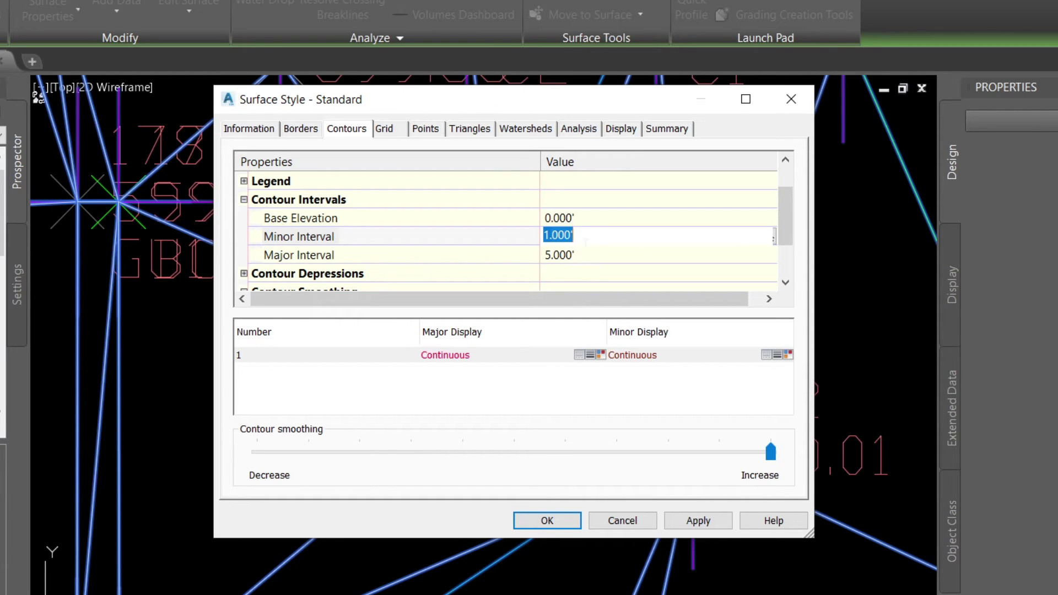
left_click(595, 219)
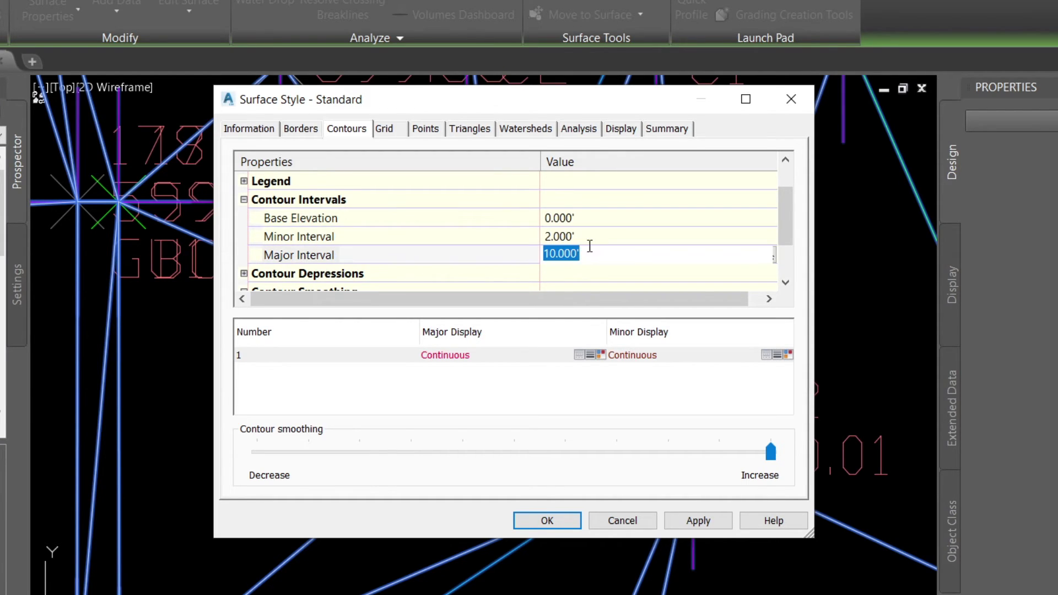
left_click(605, 243)
type("1")
left_click(561, 258)
left_click(518, 236)
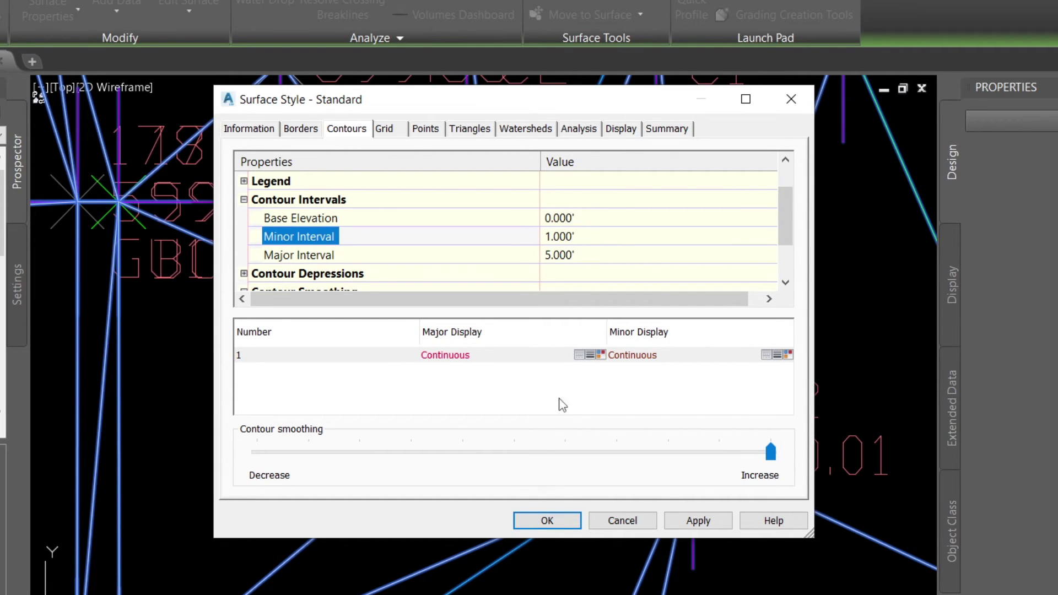
left_click(535, 526)
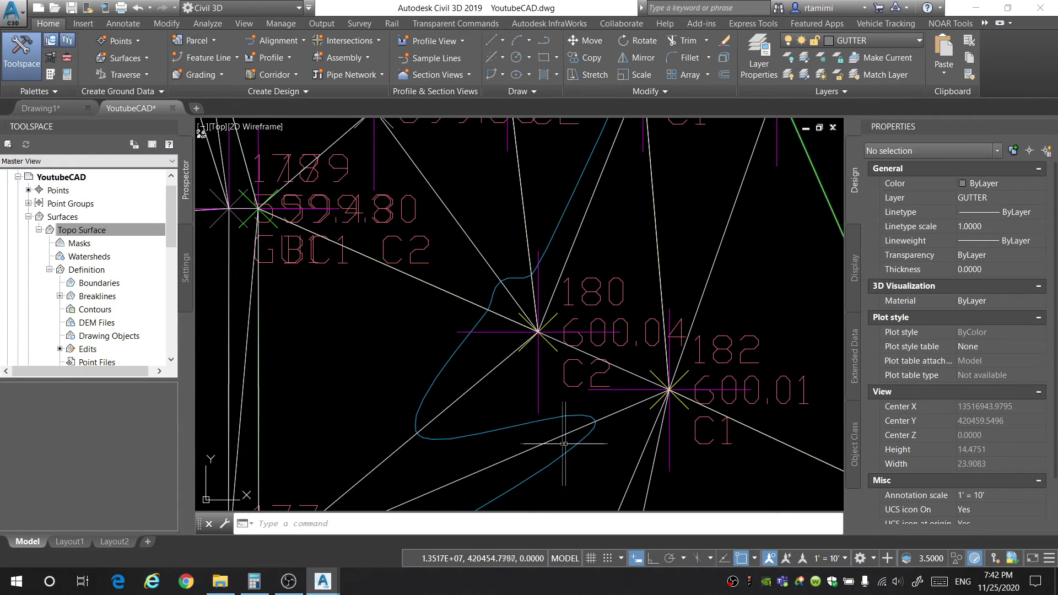
- Use Swap Edge on Topo Surface to flip the triangle edge between points 180, 182 and 176 that distorts the contour
scroll(664, 366, "down", 4)
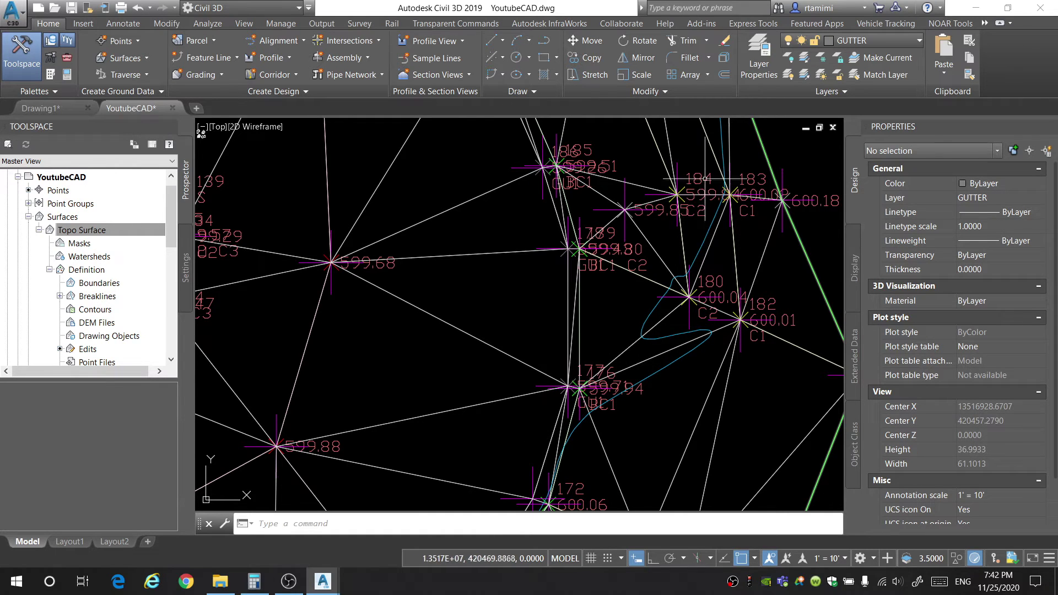
middle_click_drag(568, 423, 469, 403)
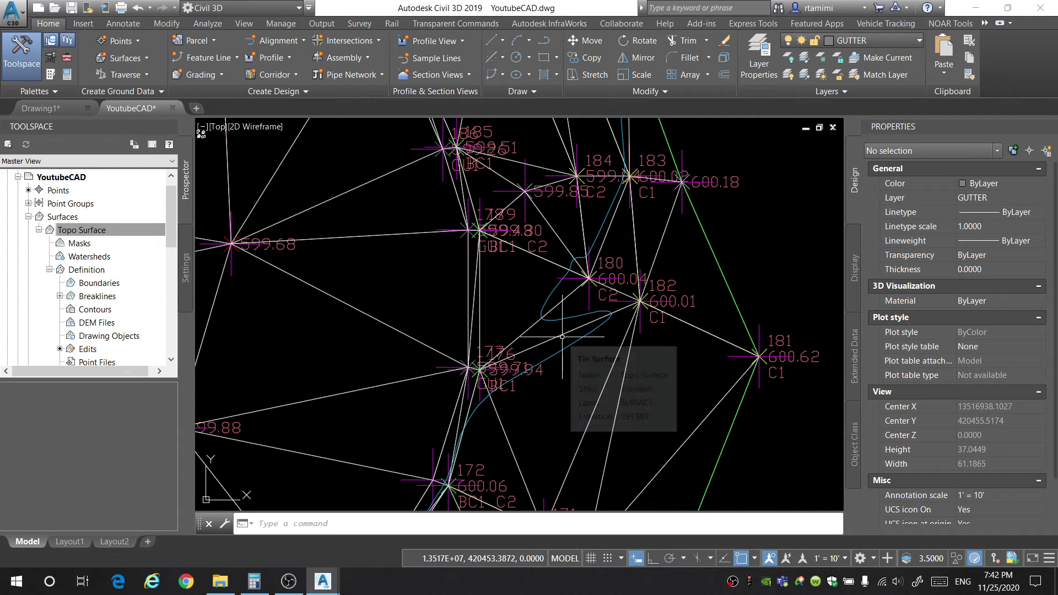
left_click(580, 337)
left_click(312, 65)
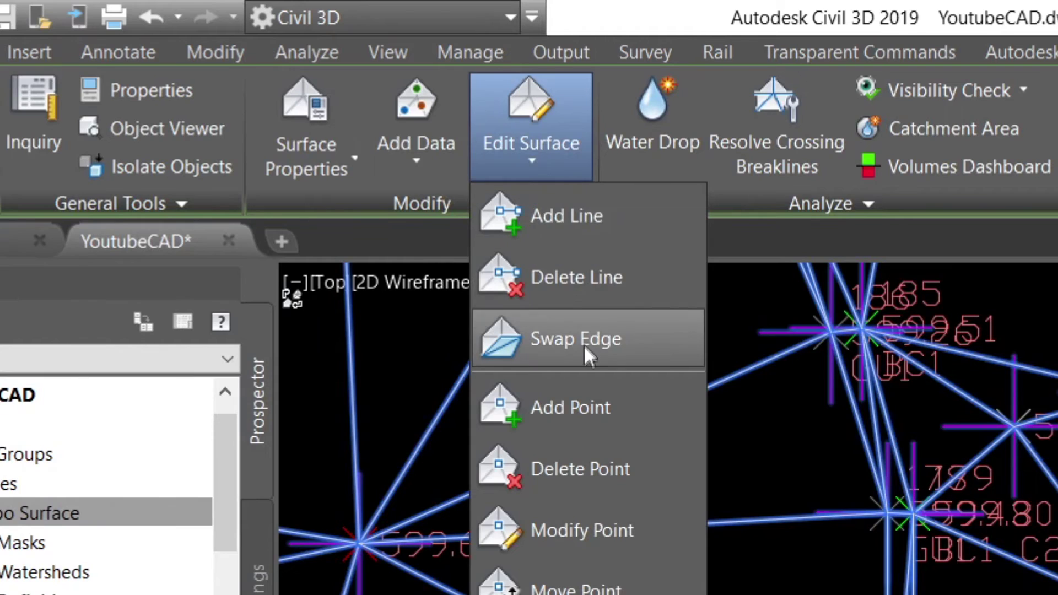
left_click(584, 346)
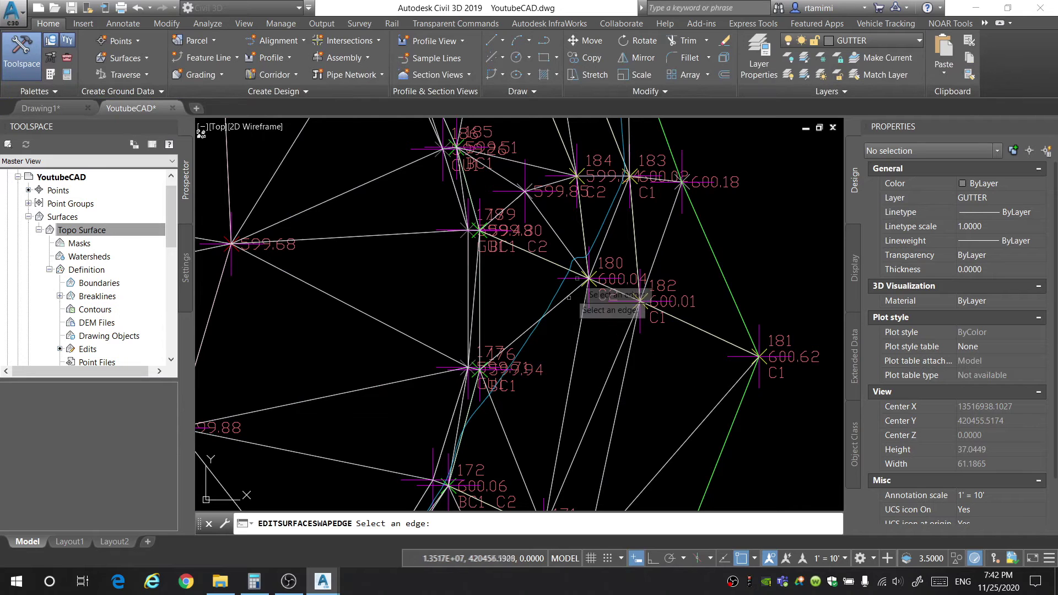
scroll(569, 292, "up", 4)
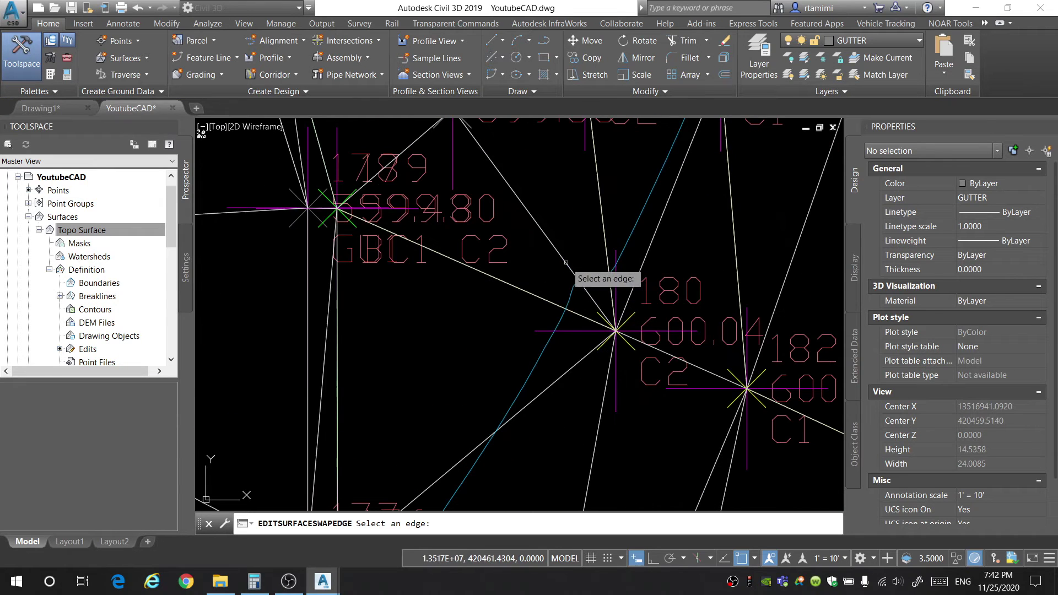
- Swap the triangle edge between the 600.05 ground shot and point 160 at the southern curb to straighten the contour
mouse_move(557, 320)
middle_mouse_down()
mouse_move(480, 471)
mouse_move(518, 334)
middle_mouse_up()
scroll(483, 464, "down", 3)
middle_click_drag(464, 413, 648, 179)
scroll(484, 419, "up", 2)
scroll(604, 228, "down", 2)
scroll(438, 334, "up", 6)
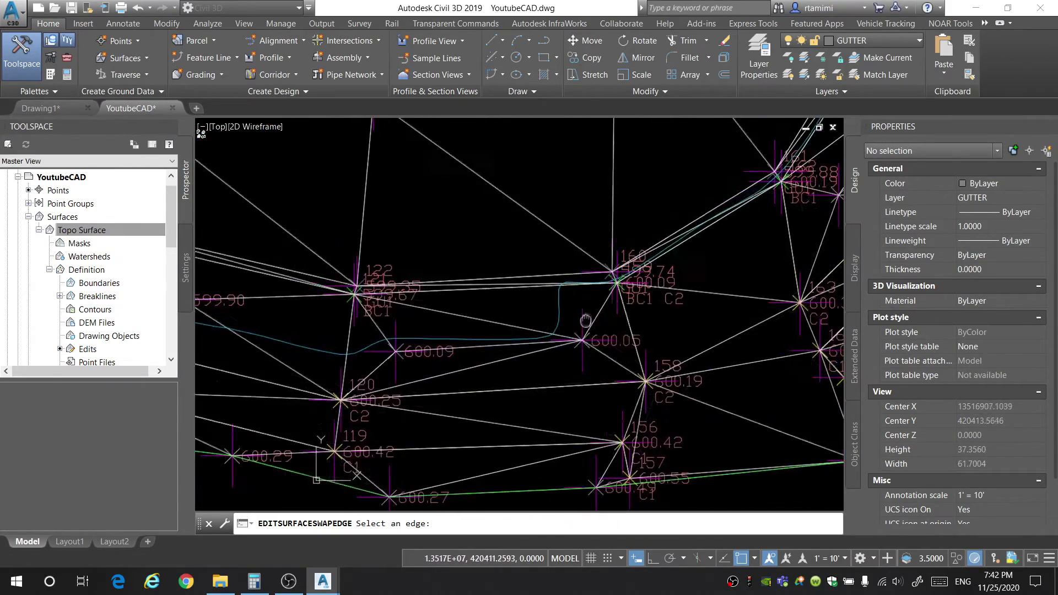
left_click(551, 267)
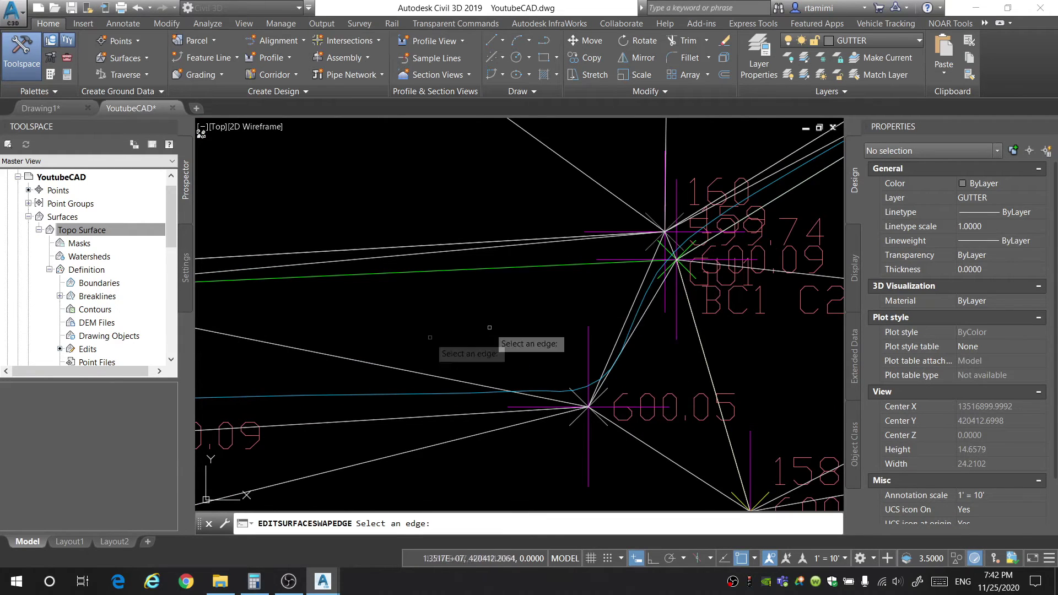
- Continue the Swap Edge edit on triangle edges west along the southern curb and around points 125 and 131
middle_click_drag(405, 332, 609, 307)
scroll(553, 323, "down", 6)
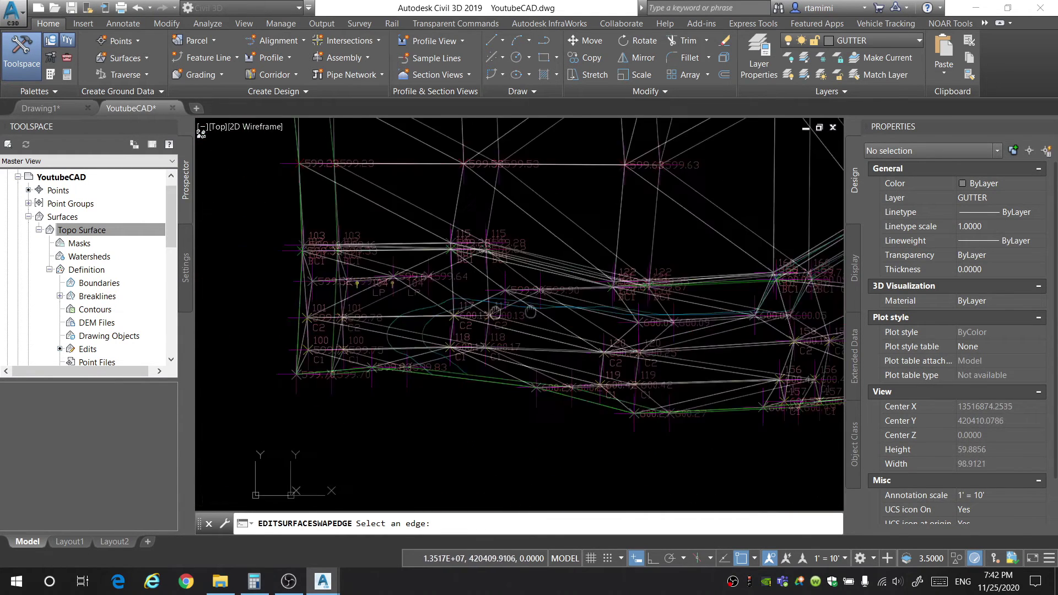
scroll(650, 304, "up", 6)
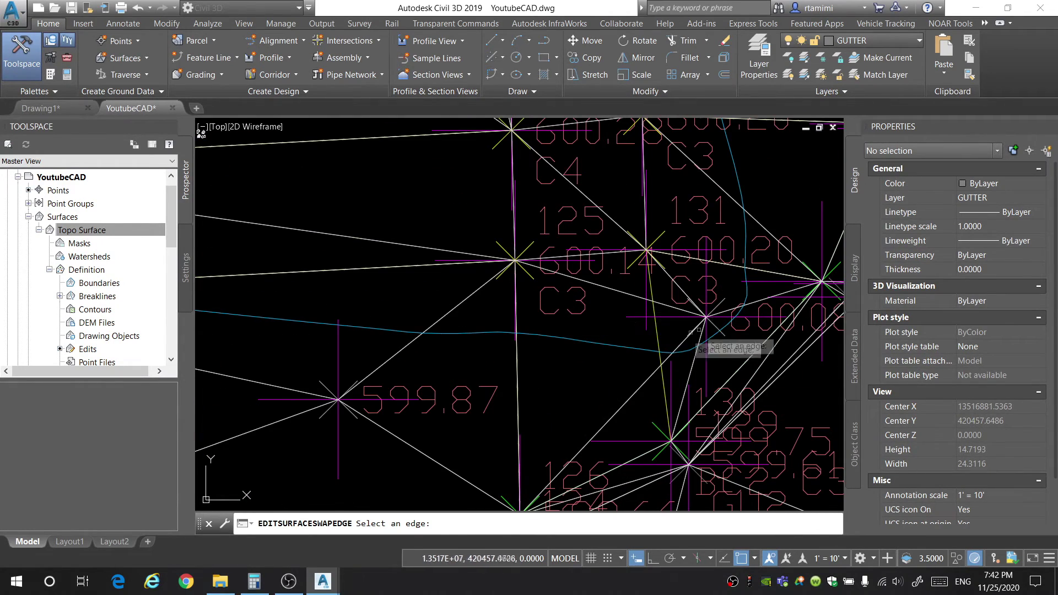
scroll(630, 343, "down", 6)
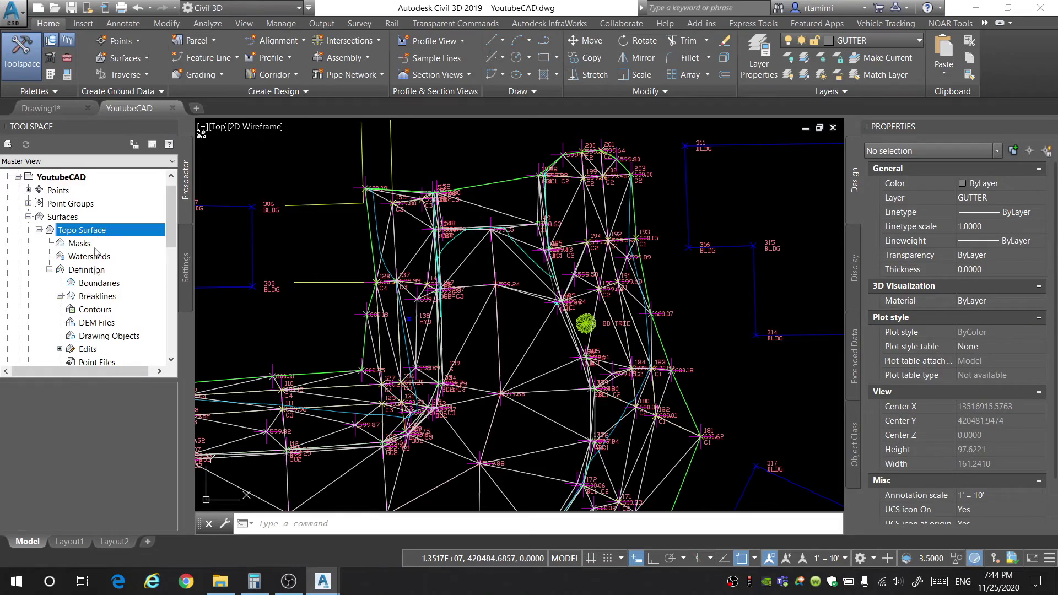
- Try to add the _All Points point group to Topo Surface's definition
scroll(94, 311, "down", 2)
right_click(96, 299)
left_click(113, 305)
scroll(61, 141, "down", 1)
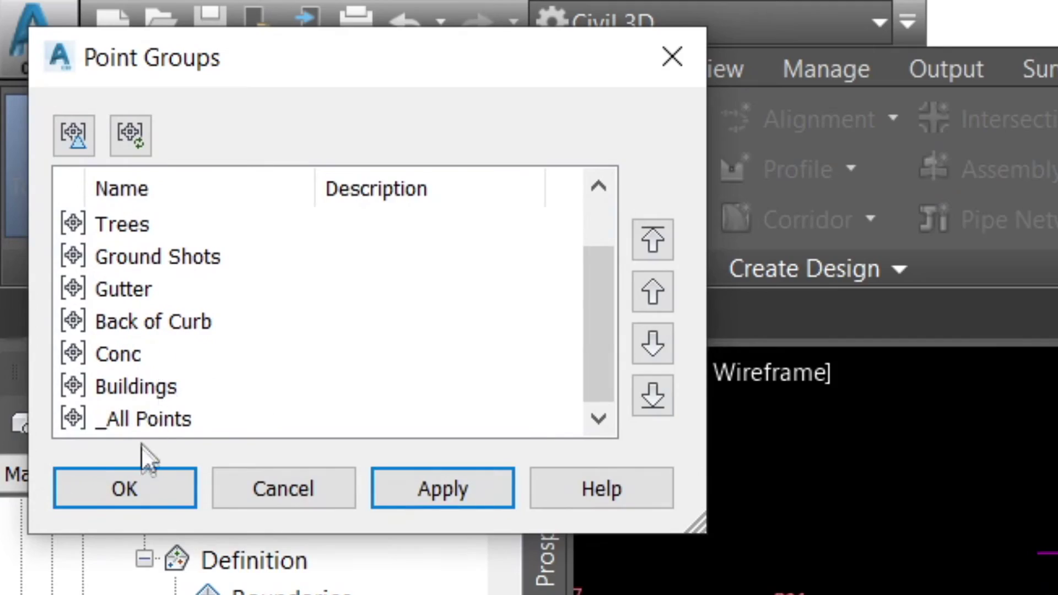
left_click(143, 421)
left_click(143, 482)
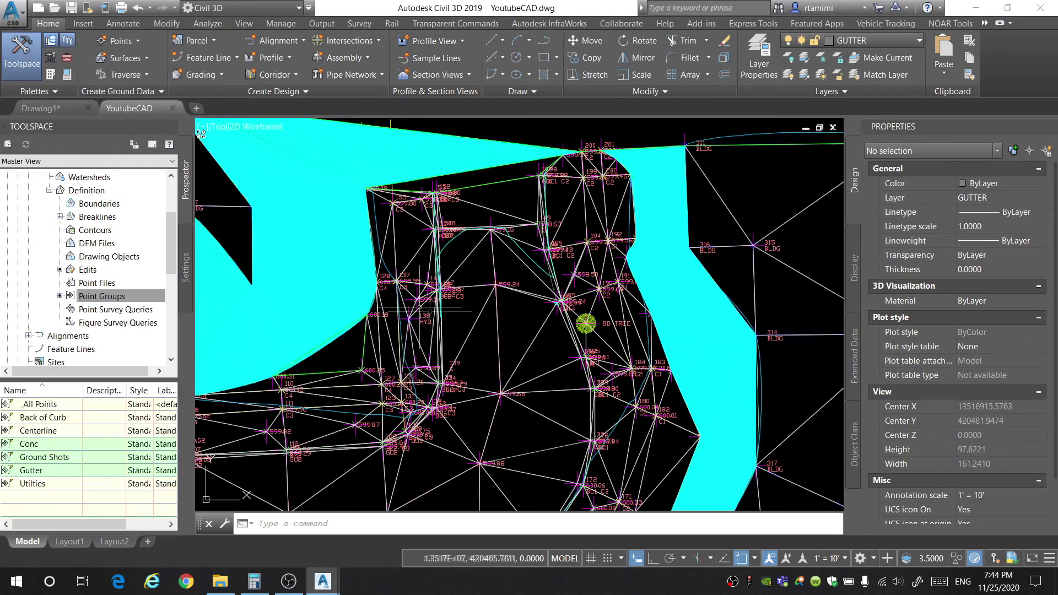
scroll(420, 308, "down", 5)
scroll(502, 281, "up", 1)
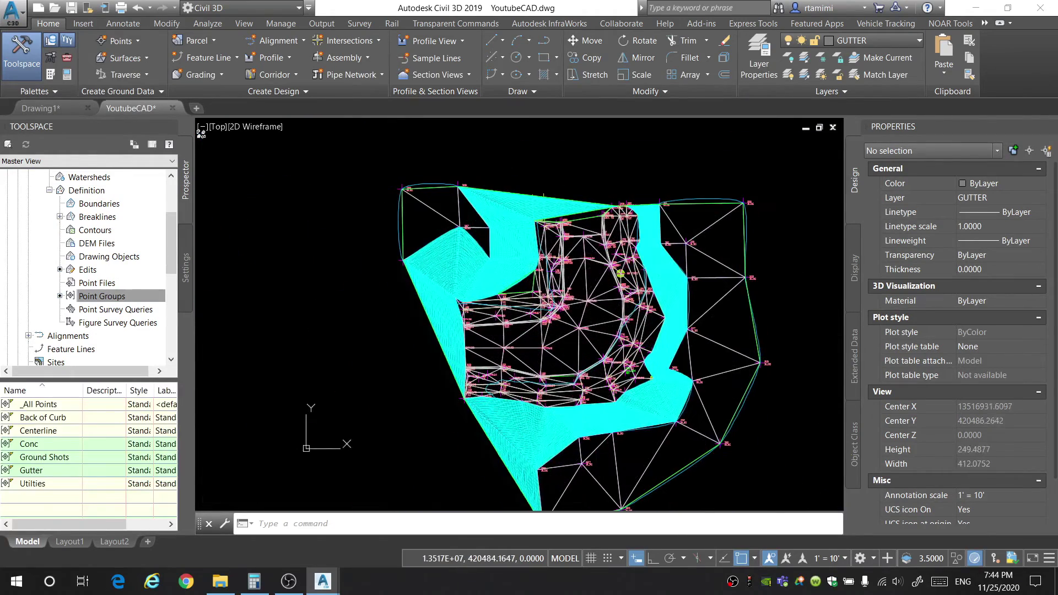
- Examine the dense contours and outer triangles between the street survey and the surrounding building points
scroll(502, 281, "up", 2)
middle_click_drag(503, 238, 472, 309)
middle_click_drag(727, 328, 480, 207)
middle_click_drag(547, 249, 609, 296)
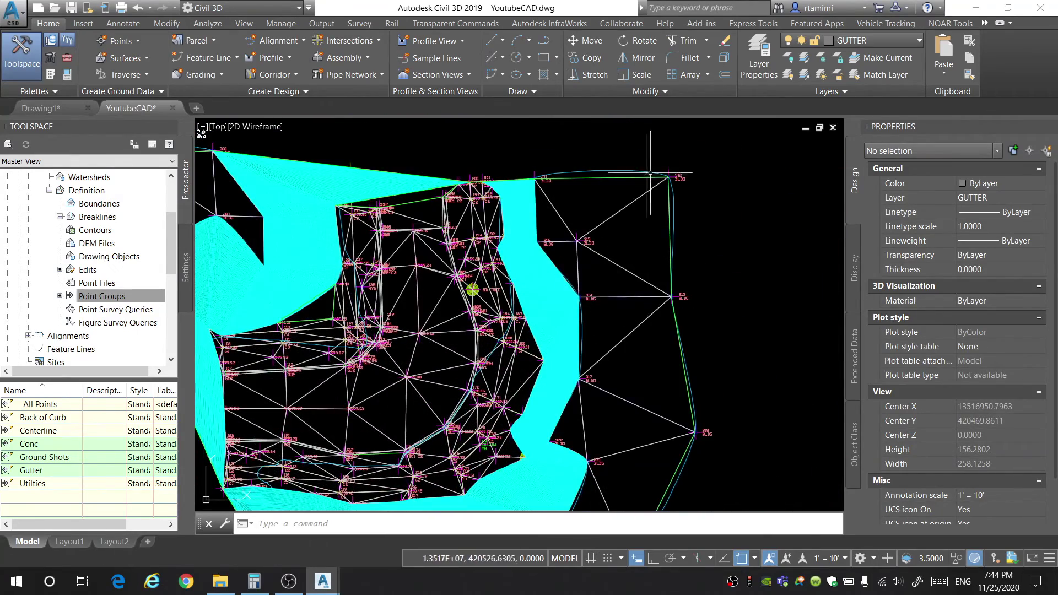
middle_click_drag(489, 156, 764, 179)
middle_click_drag(419, 306, 310, 140)
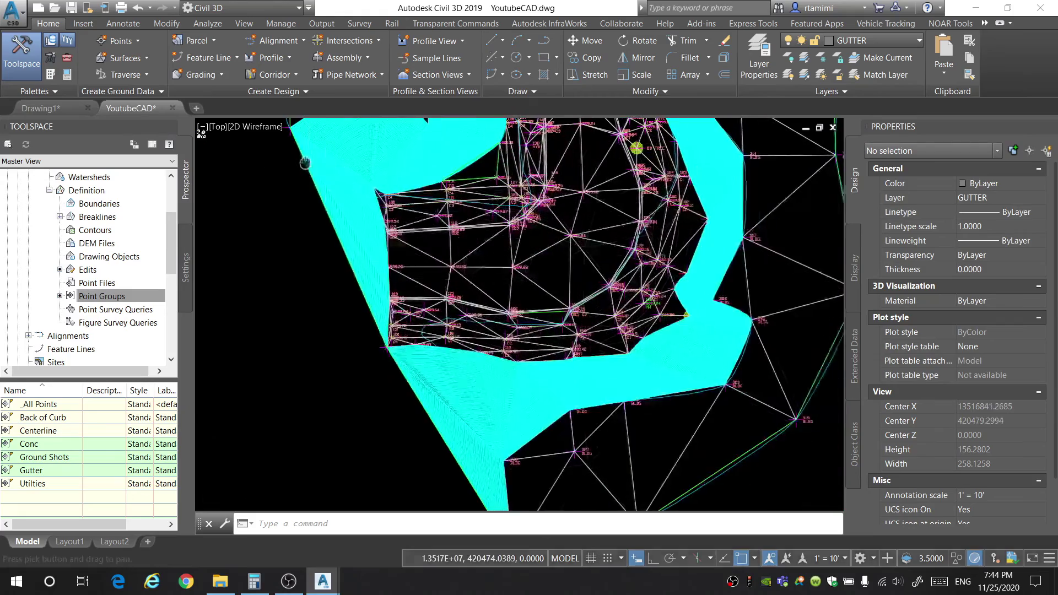
middle_click_drag(491, 432, 425, 326)
middle_click_drag(582, 349, 581, 392)
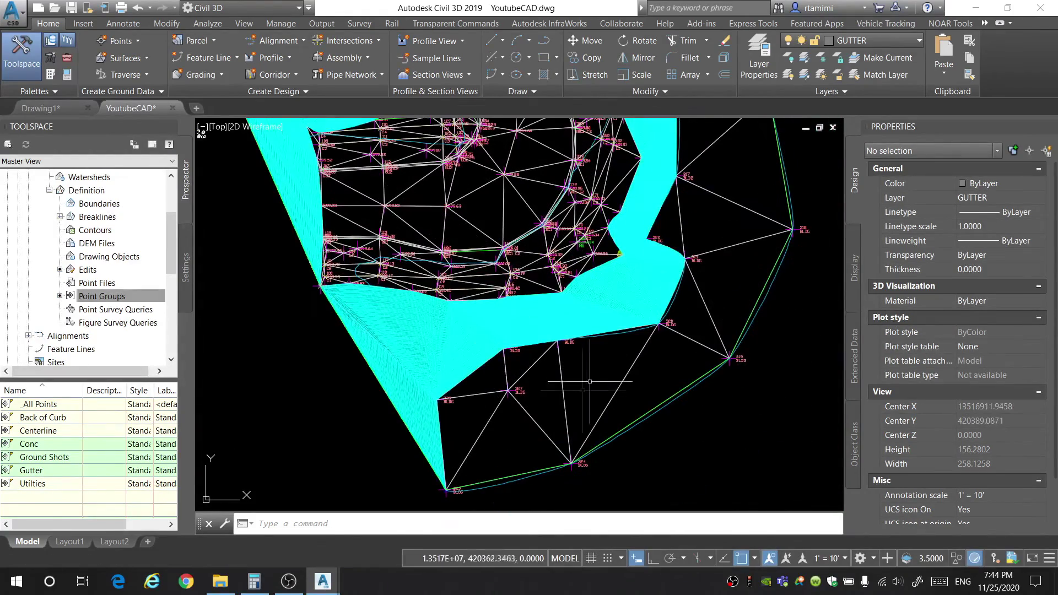
scroll(562, 171, "up", 3)
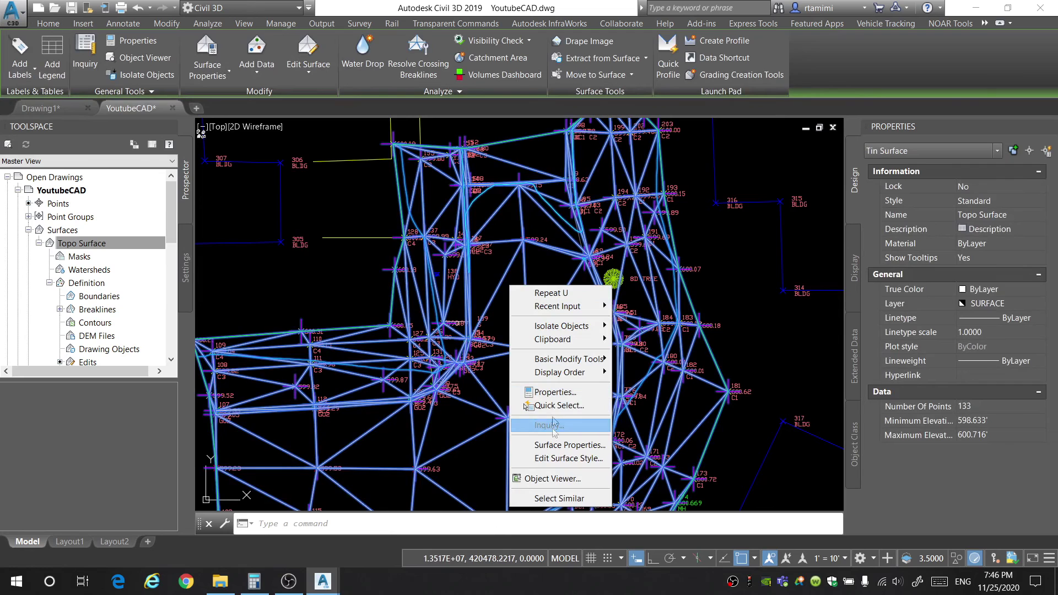
- Edit Topo Surface's Standard style to hide the Triangles and Border components in plan view
left_click(549, 456)
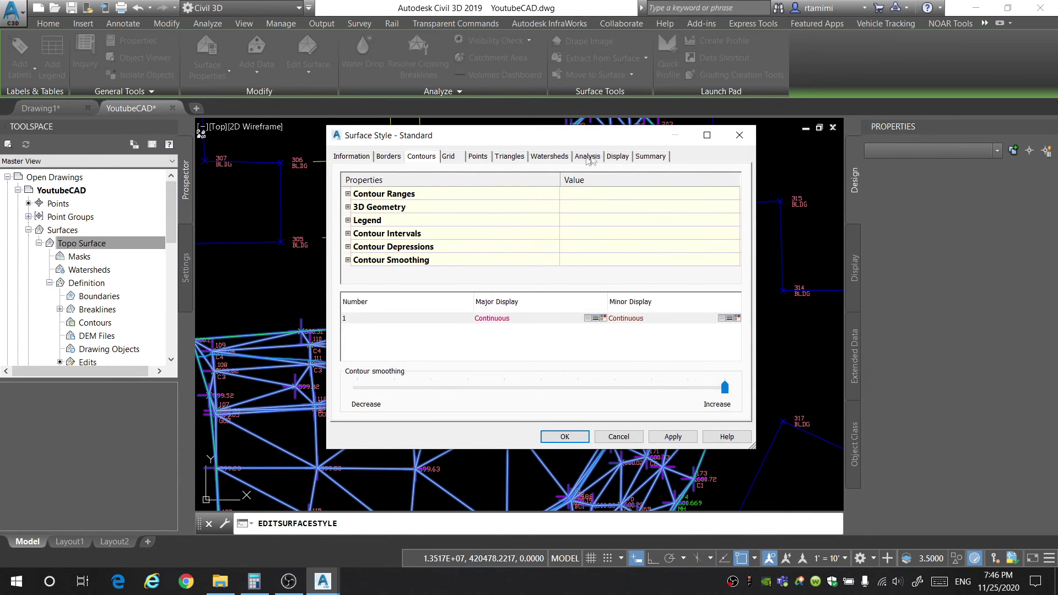
left_click(617, 156)
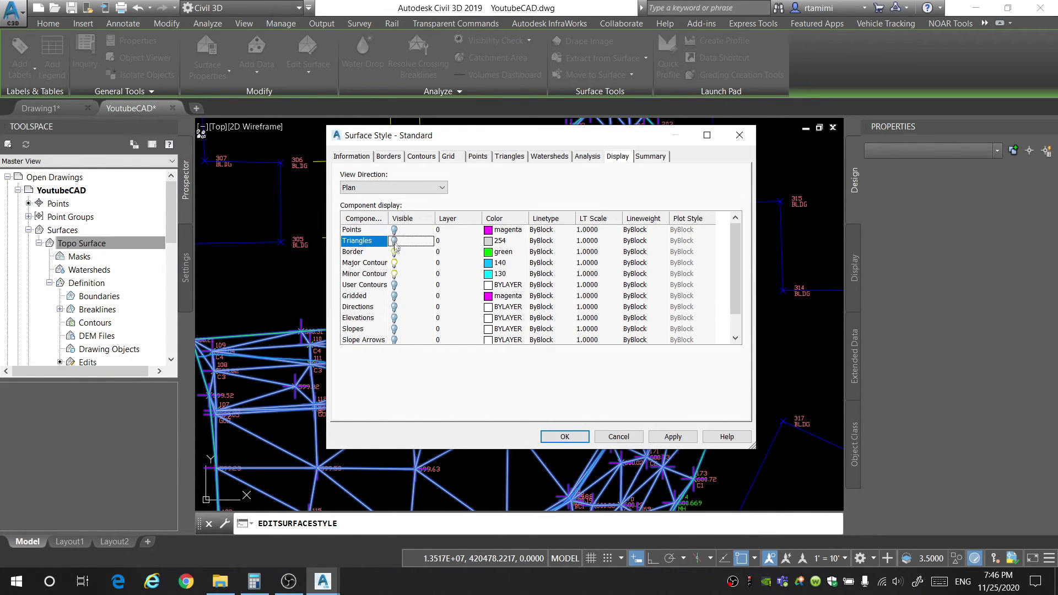
left_click(565, 437)
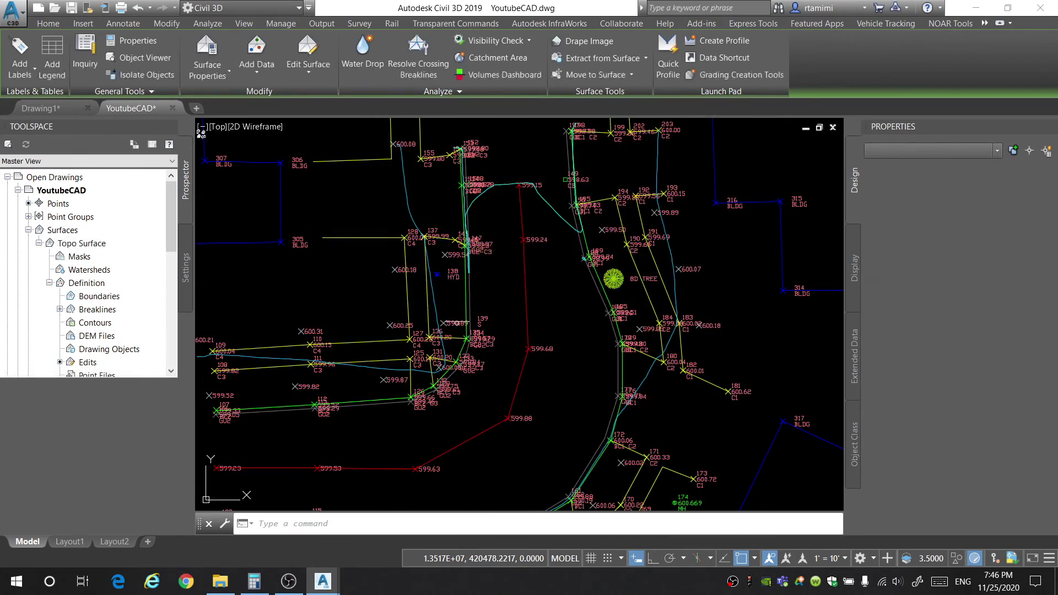
- Set up Add Labels for the Surface feature with the Contour - Single label type
mouse_move(539, 288)
middle_mouse_down()
mouse_move(664, 210)
mouse_move(413, 189)
middle_mouse_up()
middle_click_drag(505, 208, 434, 224)
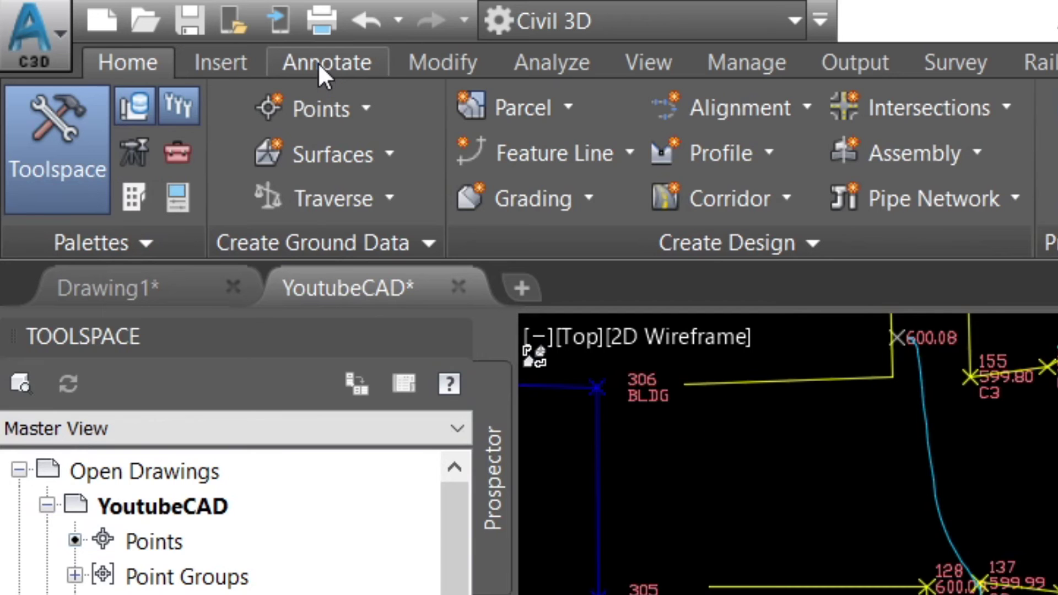
left_click(121, 24)
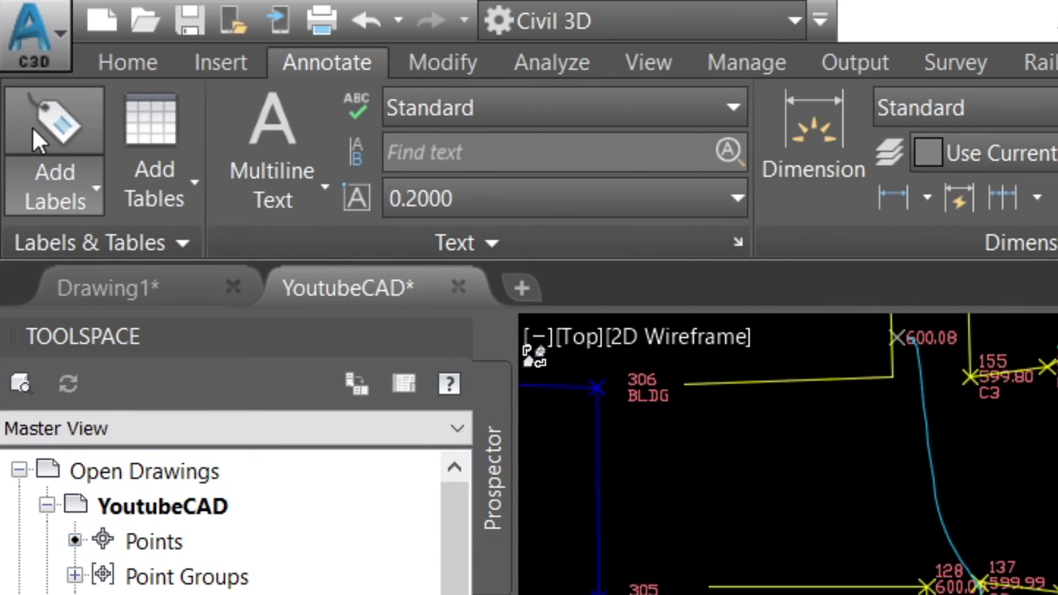
left_click(52, 121)
left_click(607, 273)
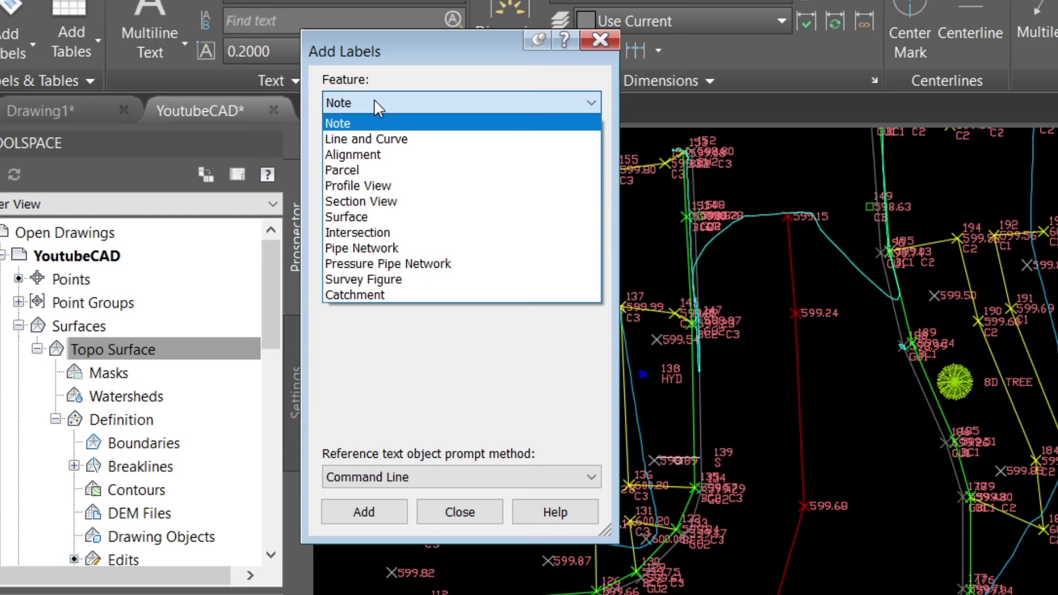
left_click(346, 217)
left_click(418, 157)
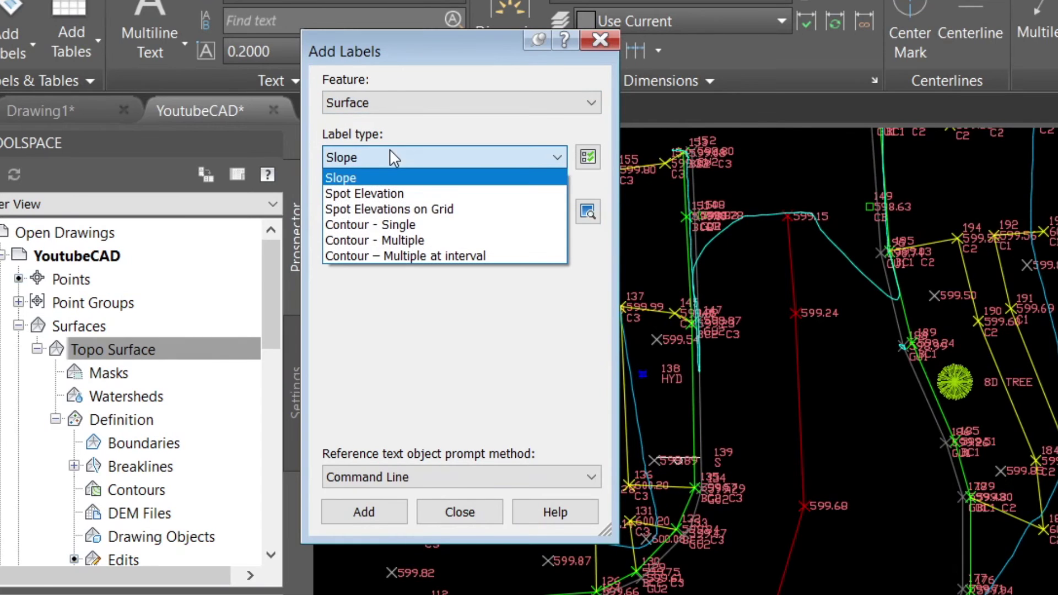
left_click(416, 223)
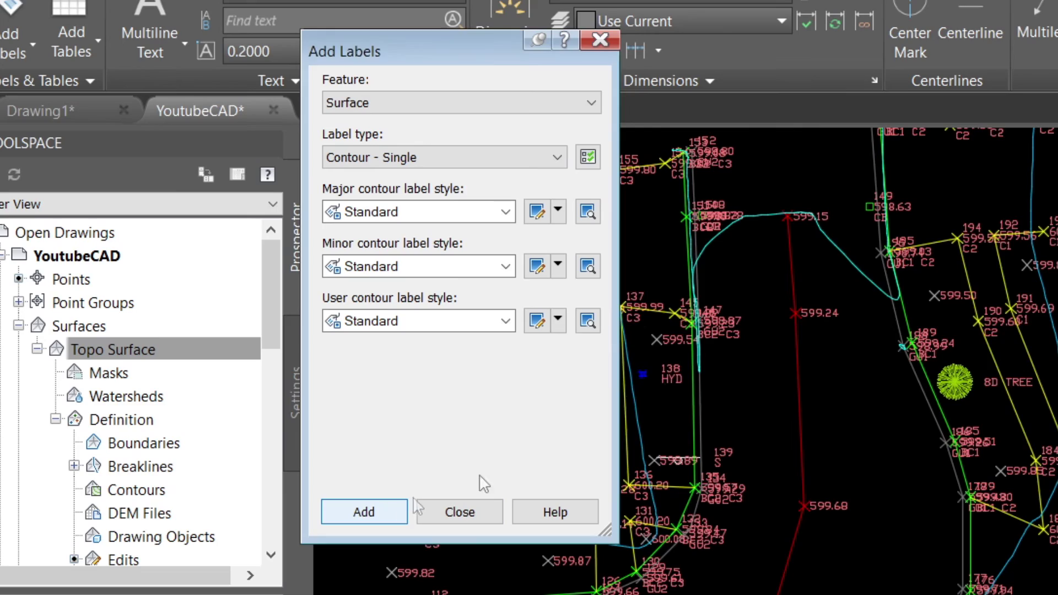
- Place single labels on the 599 contour near the 599.15 point and on the 600 contours along the western and southern sides
left_click(363, 512)
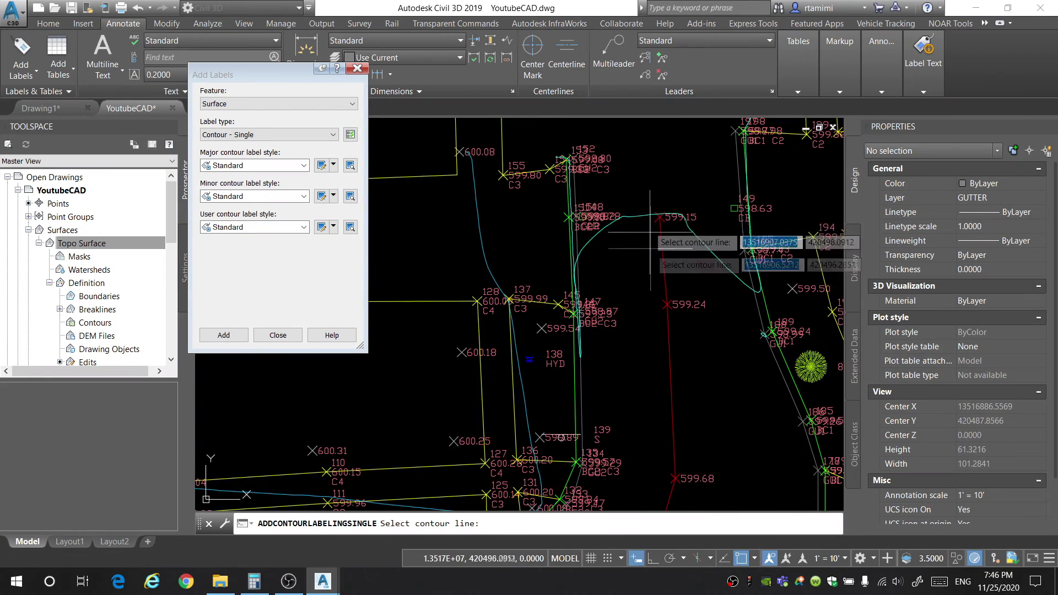
middle_click_drag(493, 333, 669, 168)
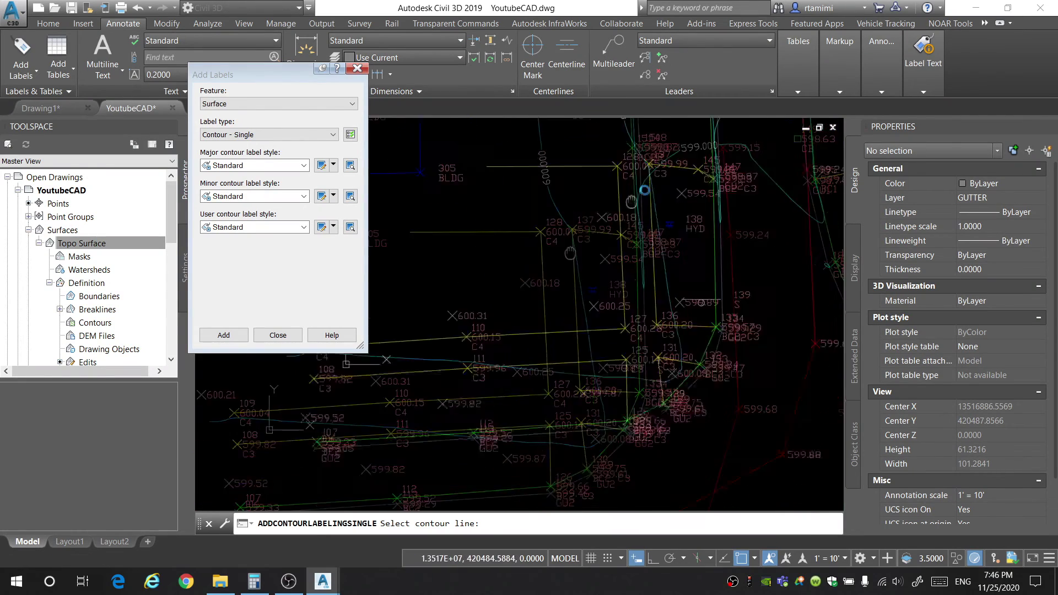
middle_click_drag(664, 388, 441, 165)
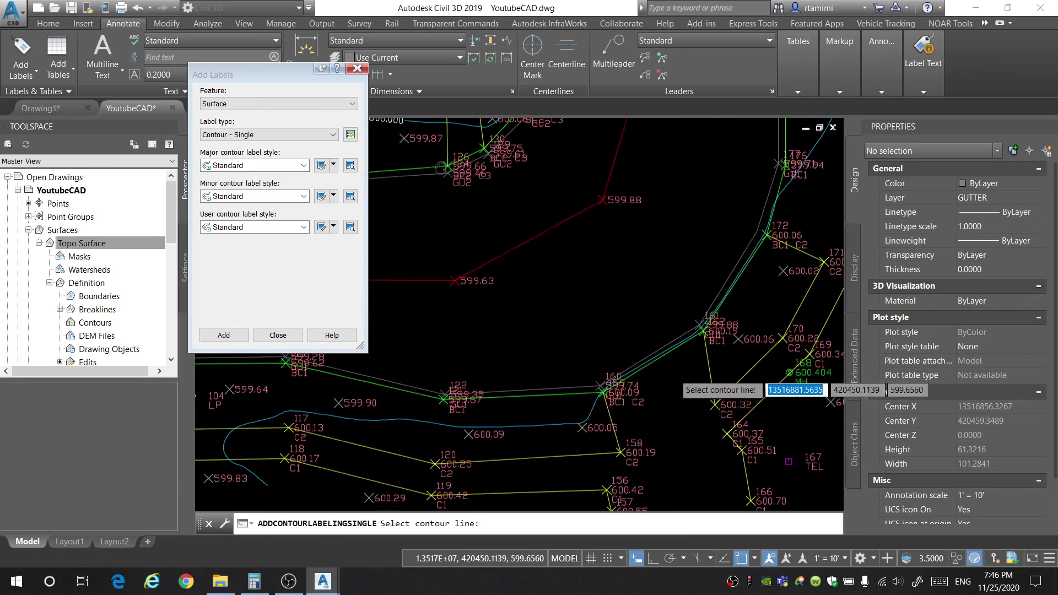
left_click(378, 420)
- Continue the single contour labels on the 600 contours along the eastern curb and near point 110, and end the labelling
middle_click_drag(537, 375, 356, 378)
middle_click_drag(651, 160, 623, 273)
middle_click_drag(490, 129, 733, 427)
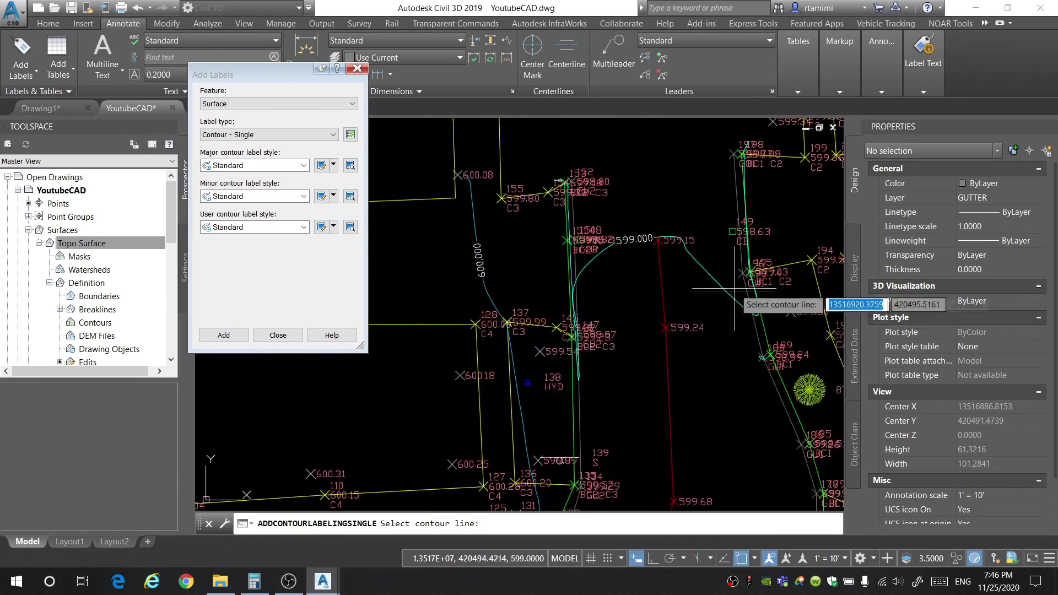
middle_click_drag(734, 288, 683, 262)
middle_click_drag(501, 461, 710, 271)
middle_click_drag(596, 338, 721, 288)
left_click(547, 248)
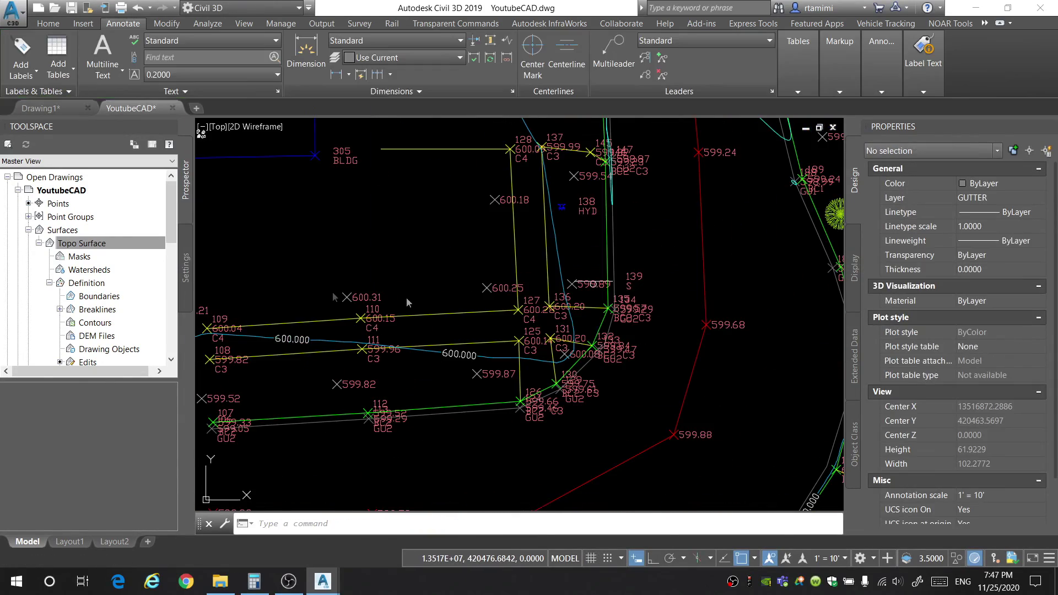